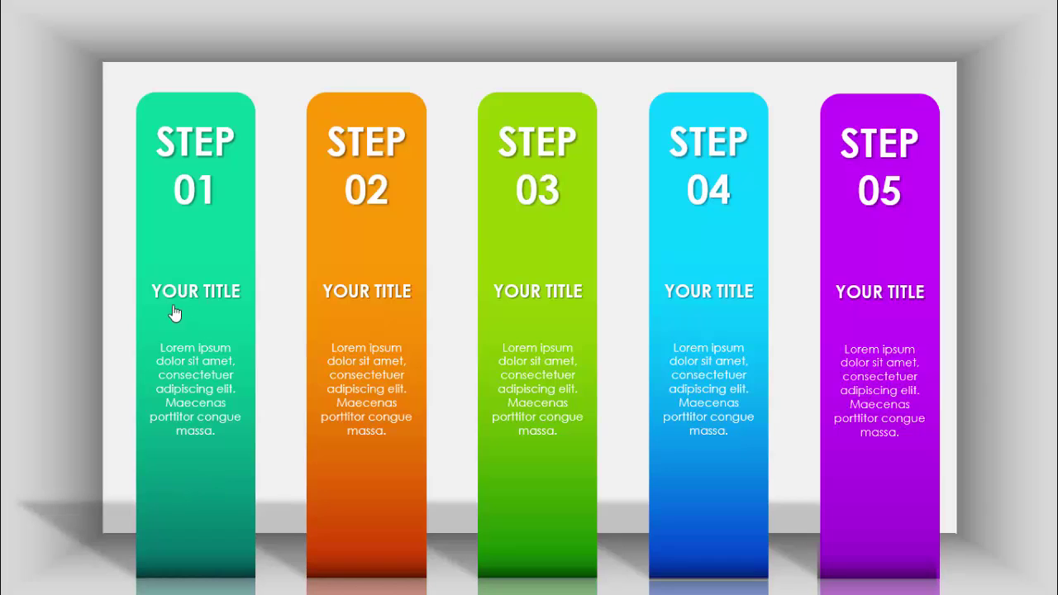
Step: In the slideshow, reveal the icons of STEP 01–05, then advance and reveal STEP 01 on the next slide
click(208, 484)
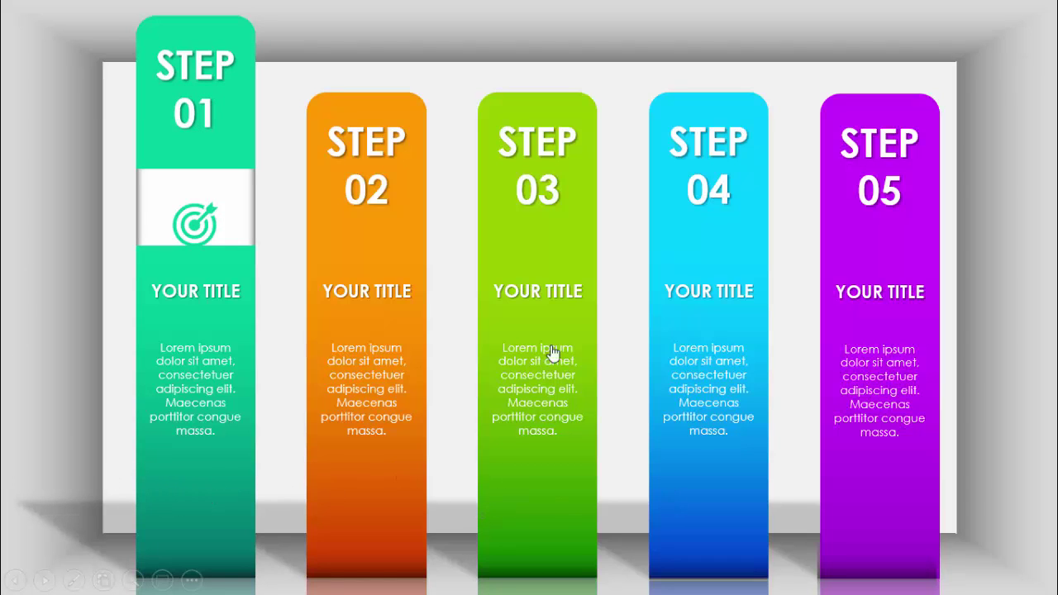
click(553, 513)
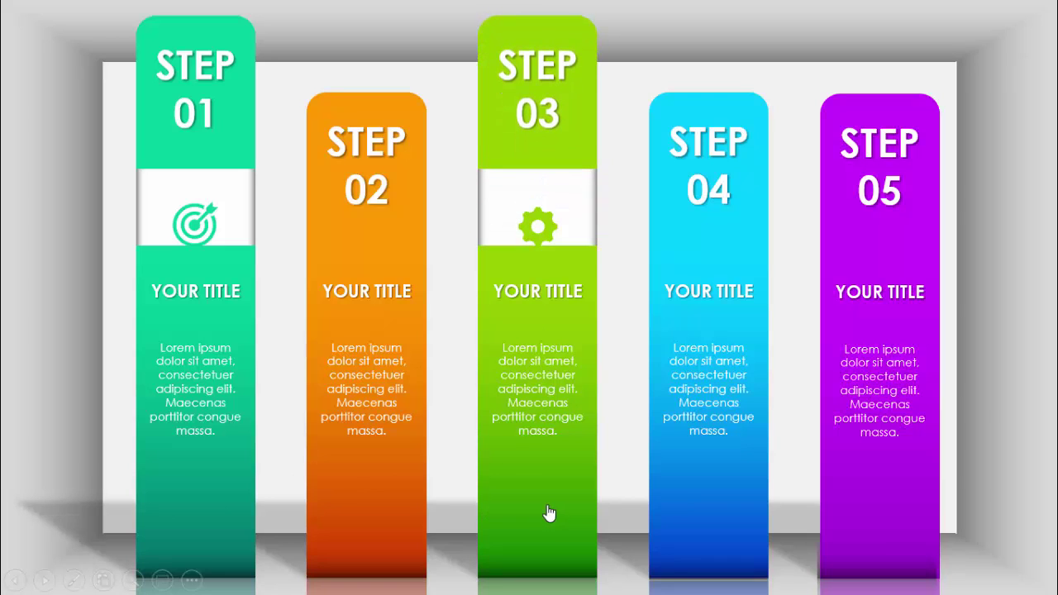
click(368, 513)
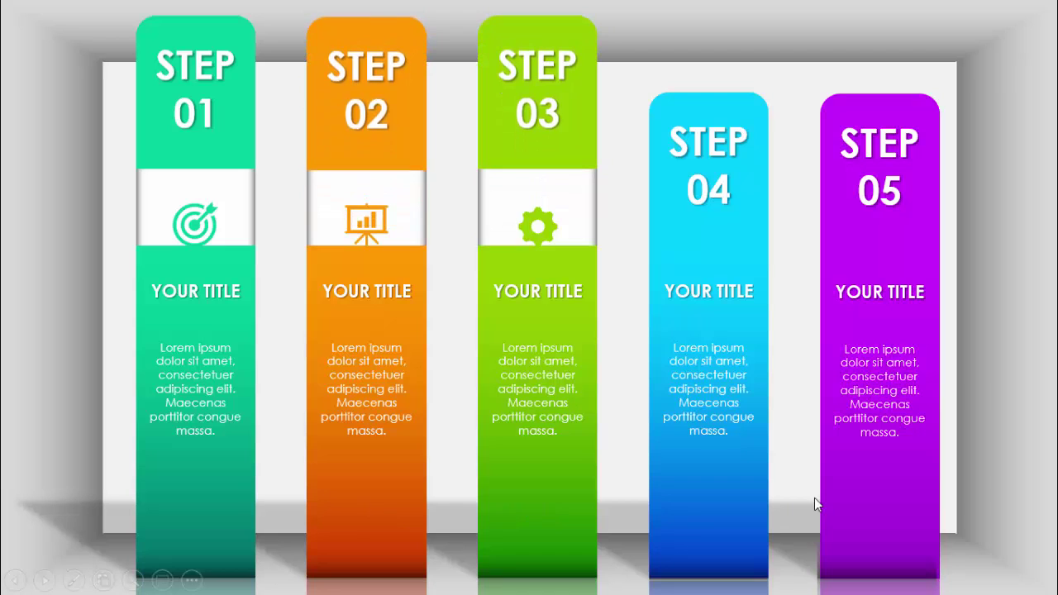
click(699, 516)
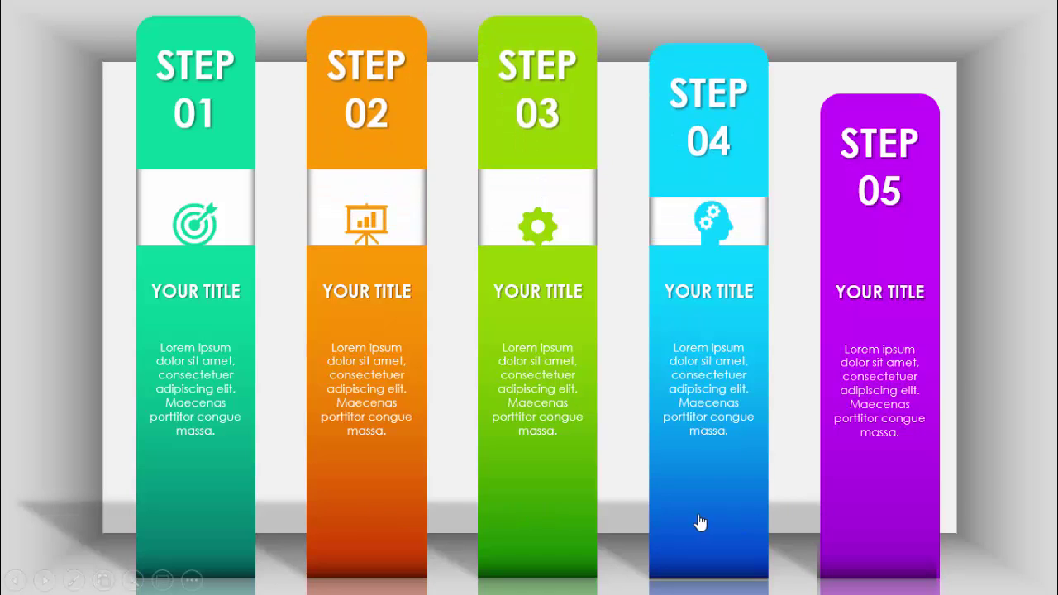
click(880, 516)
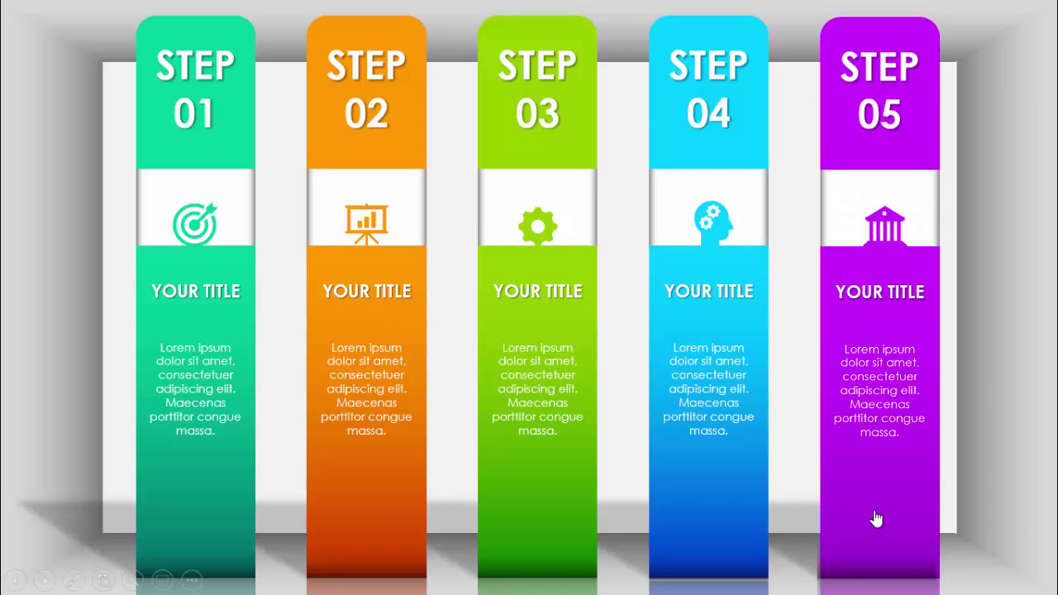
click(1003, 451)
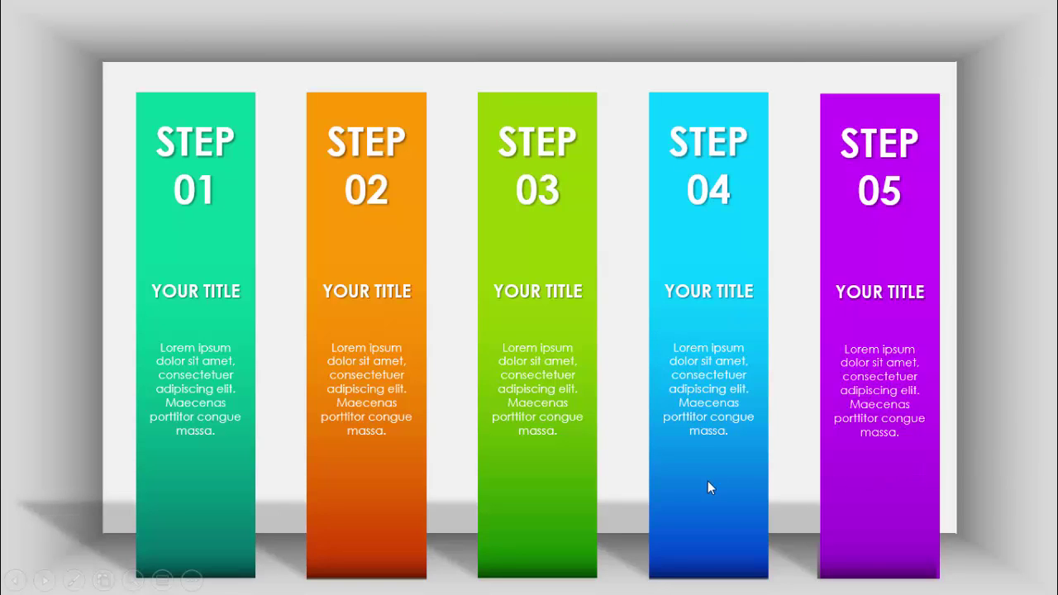
click(987, 423)
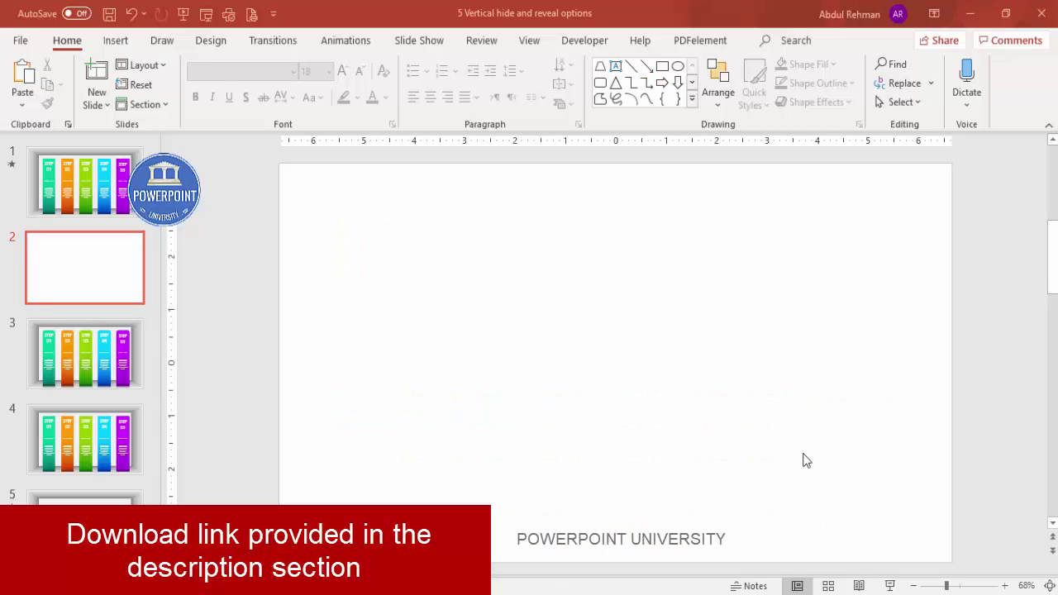
Step: Draw a short trapezoid across the bottom of slide 2 and adjust its slant
click(115, 41)
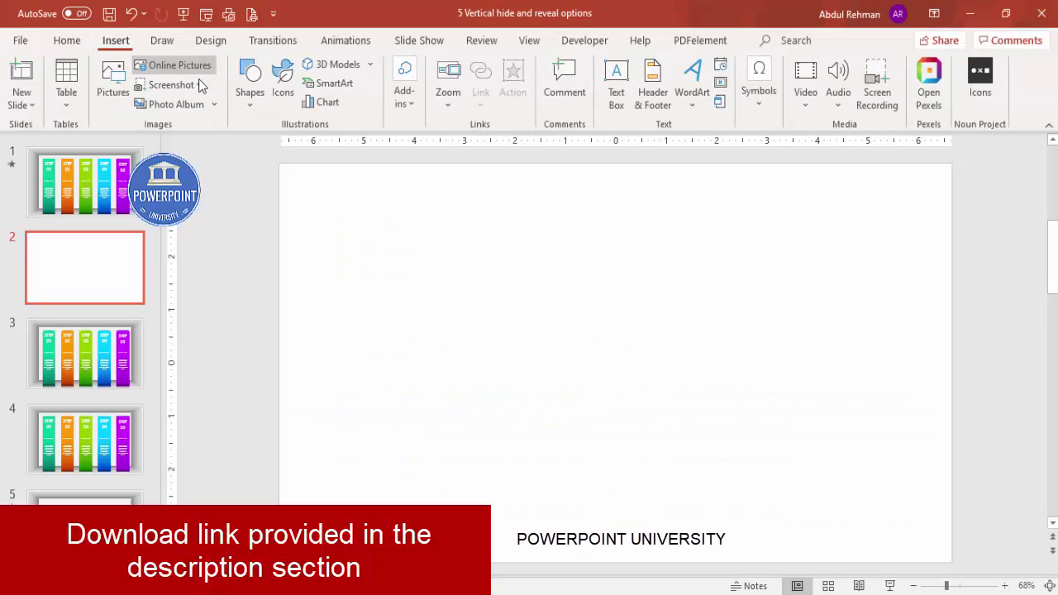
click(246, 100)
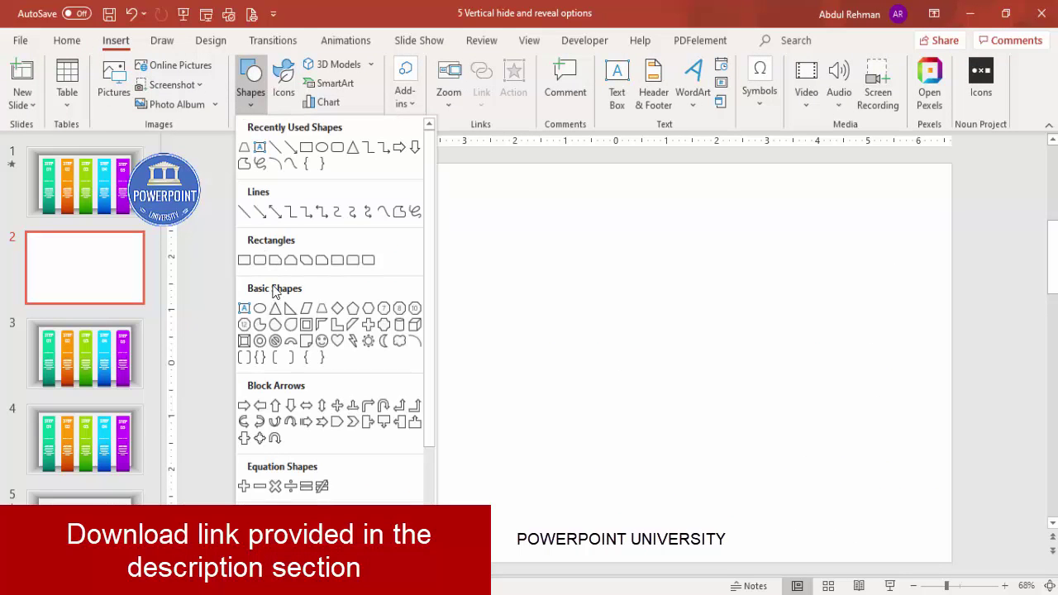
click(306, 309)
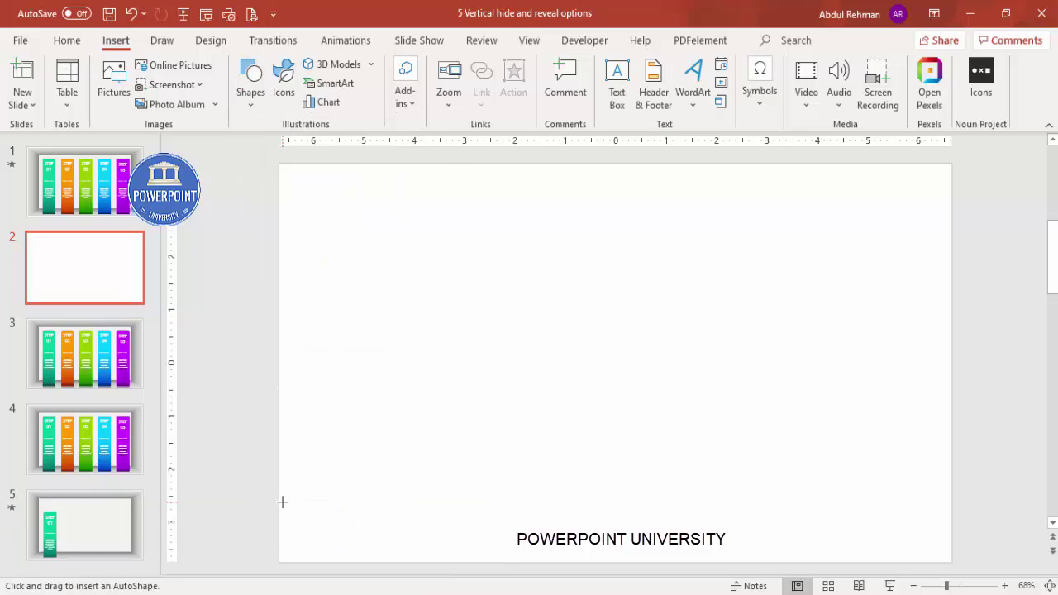
drag(278, 497, 950, 562)
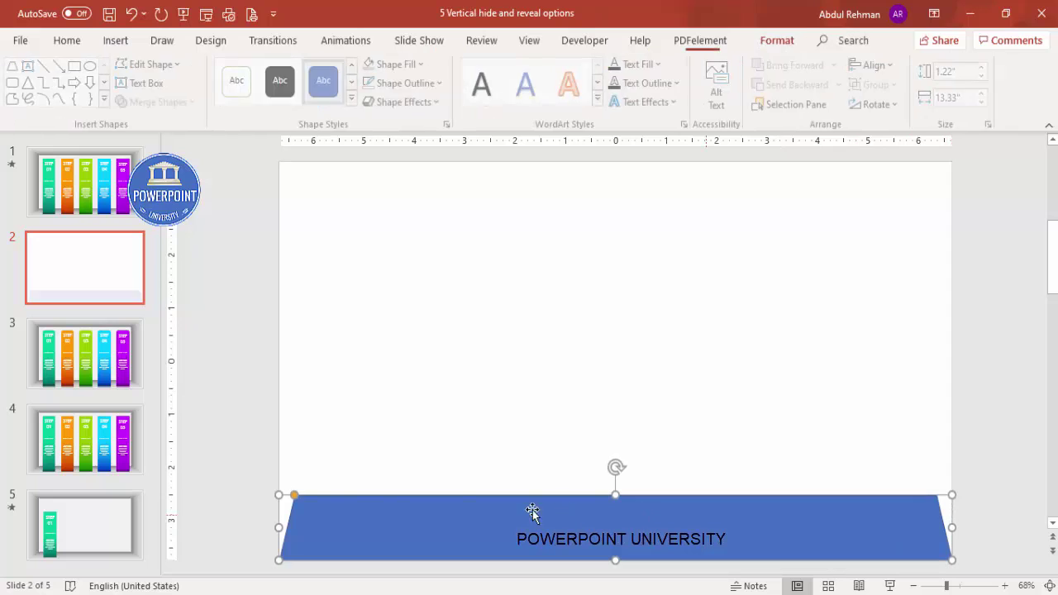
drag(295, 498, 333, 502)
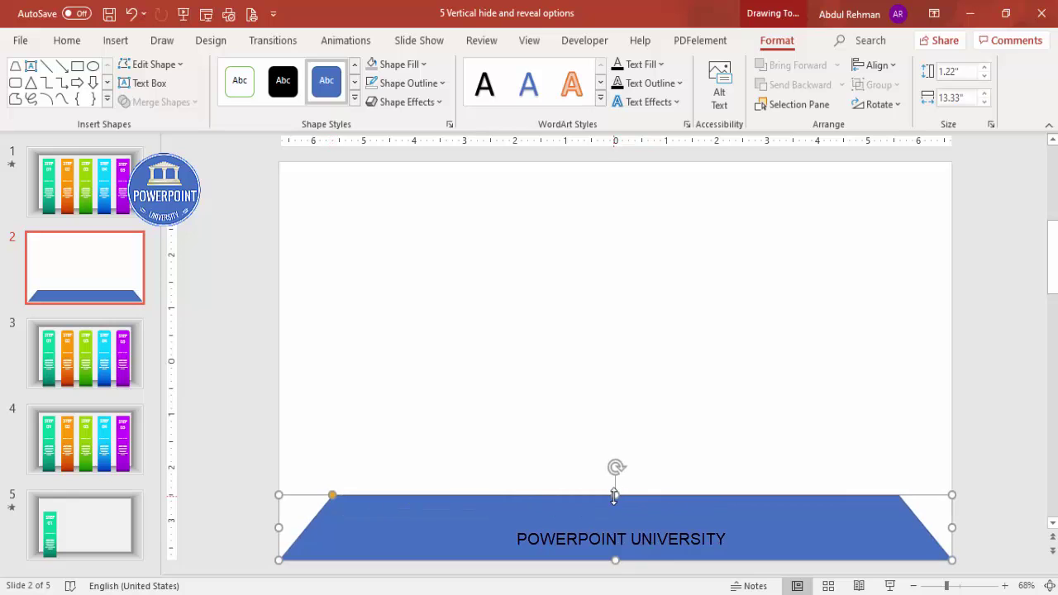
drag(614, 496, 593, 519)
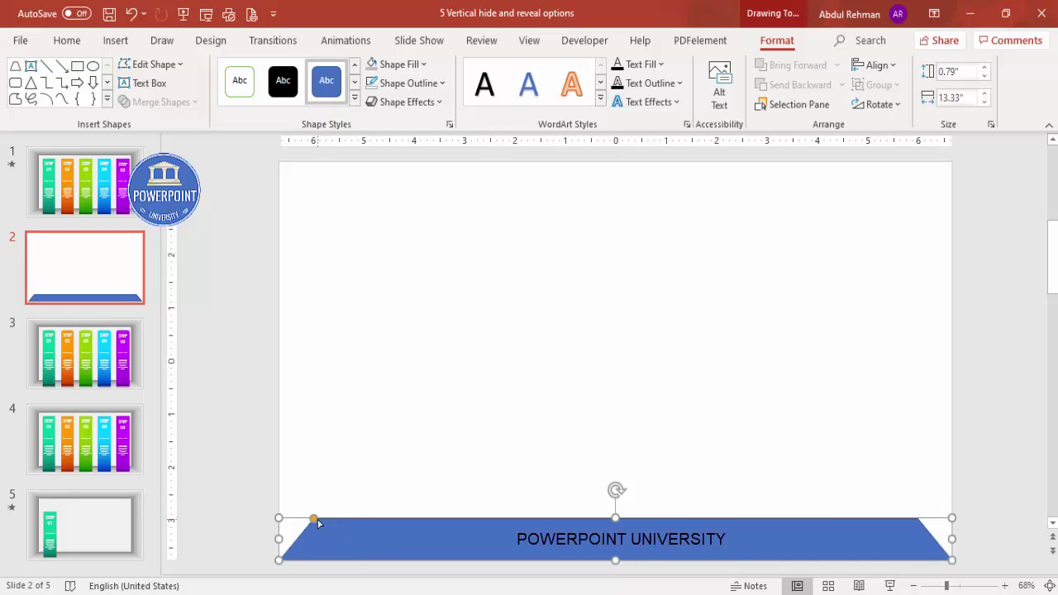
drag(313, 522, 319, 522)
Step: Give the floor trapezoid no outline and a grey fill
click(405, 82)
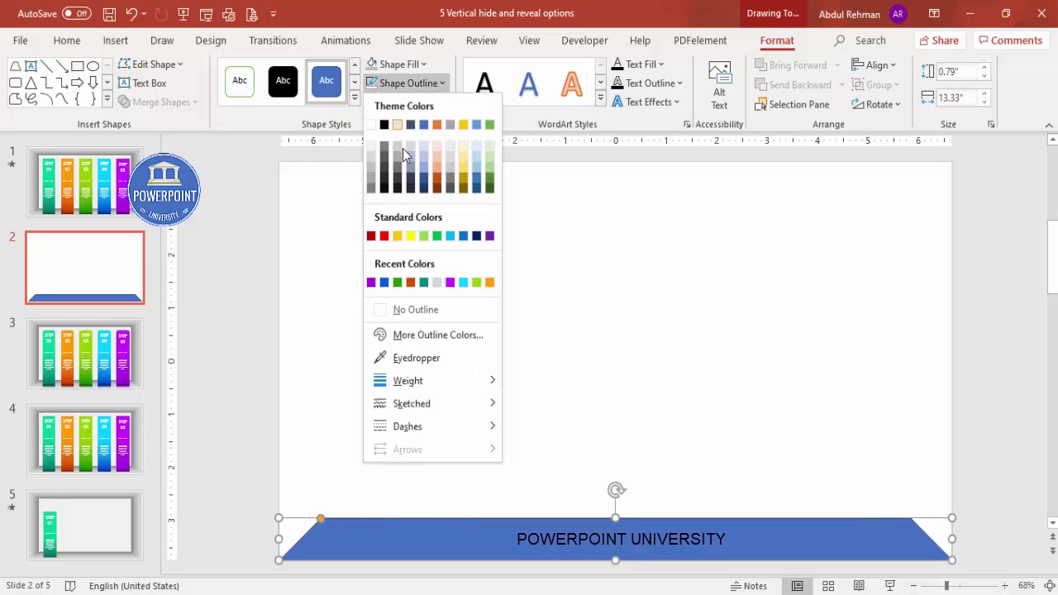
click(413, 308)
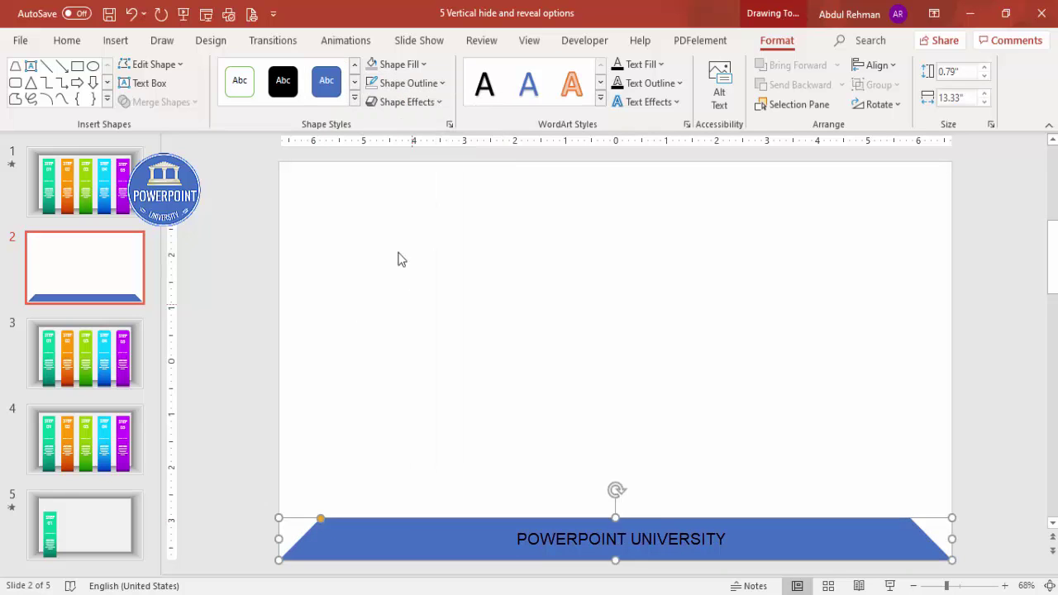
click(415, 66)
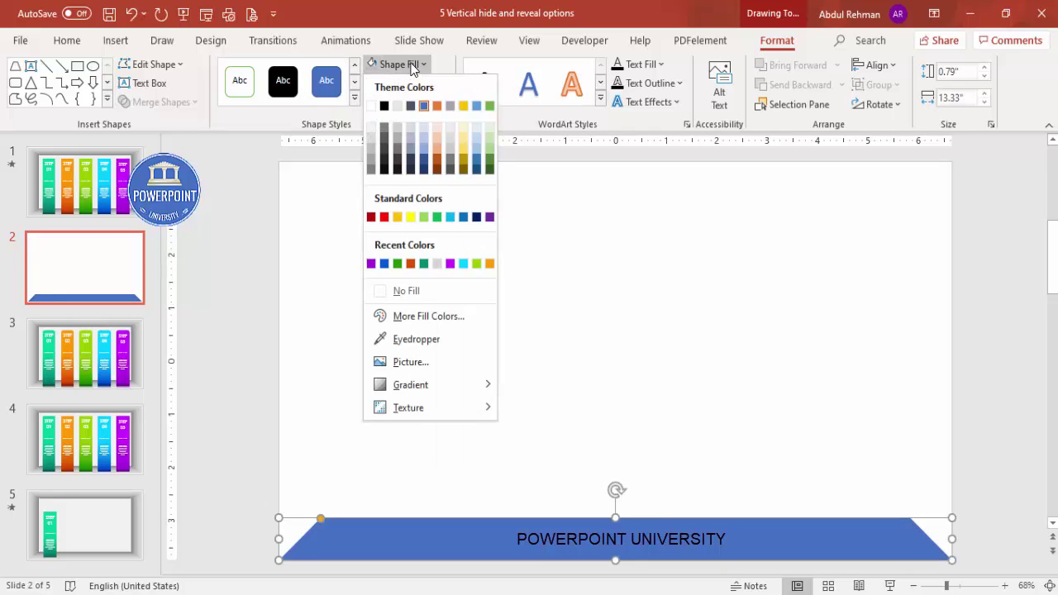
click(371, 163)
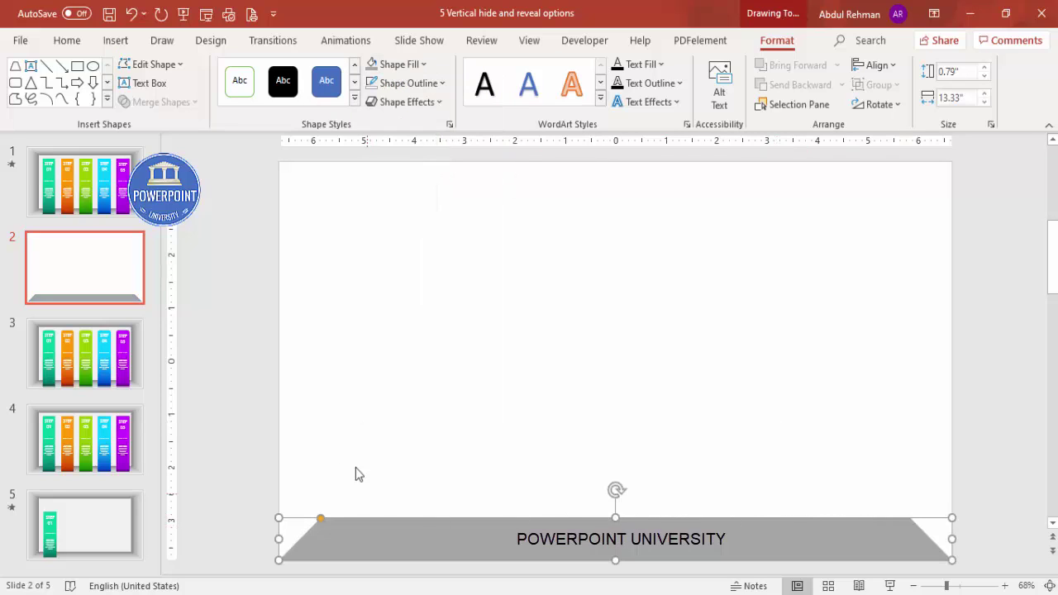
click(232, 303)
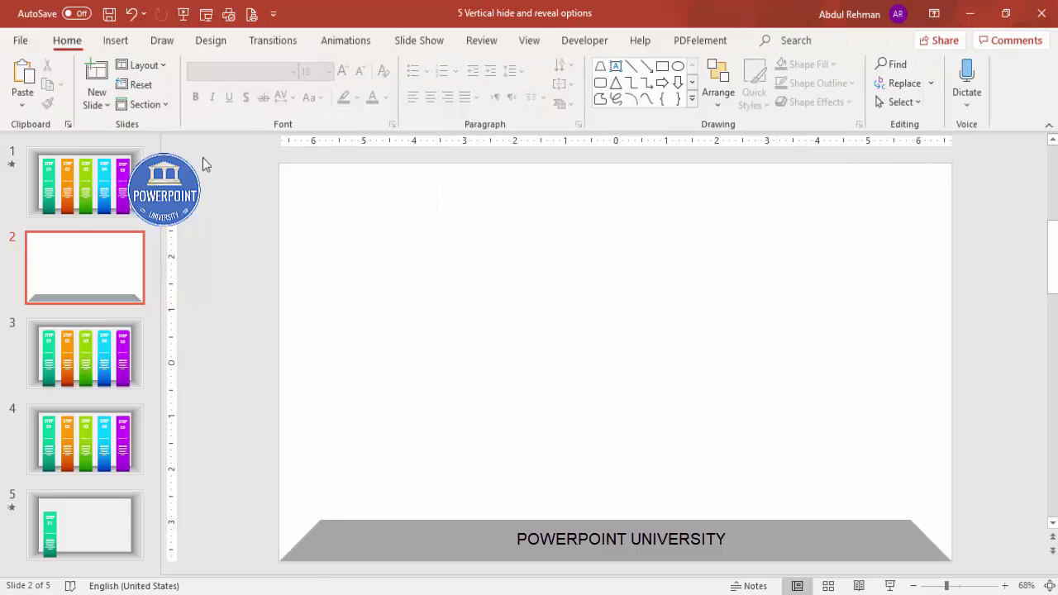
Step: Draw a rectangle covering the slide above the grey floor
click(116, 41)
click(261, 105)
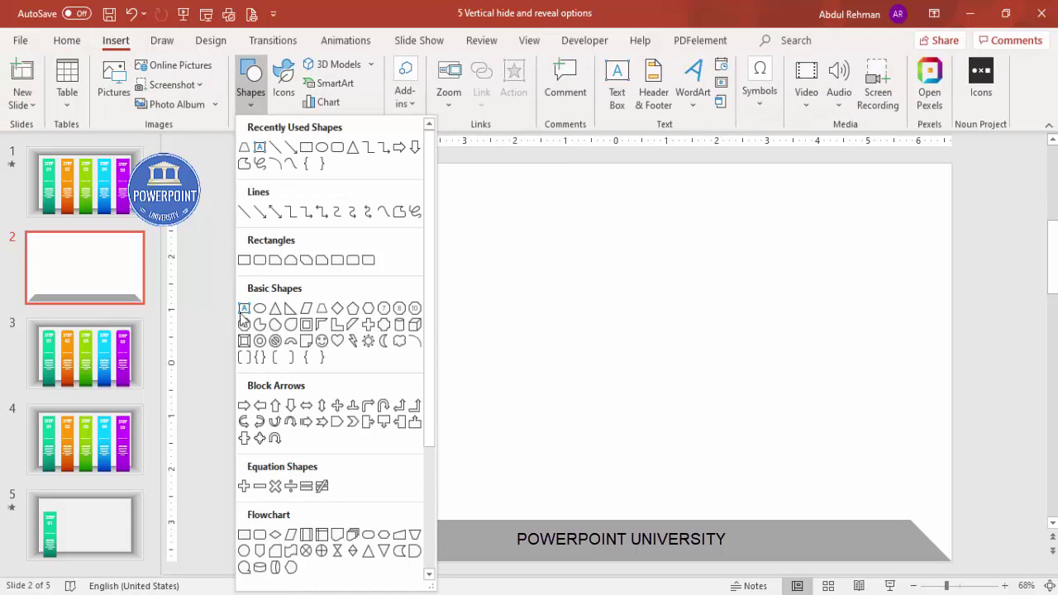
click(256, 263)
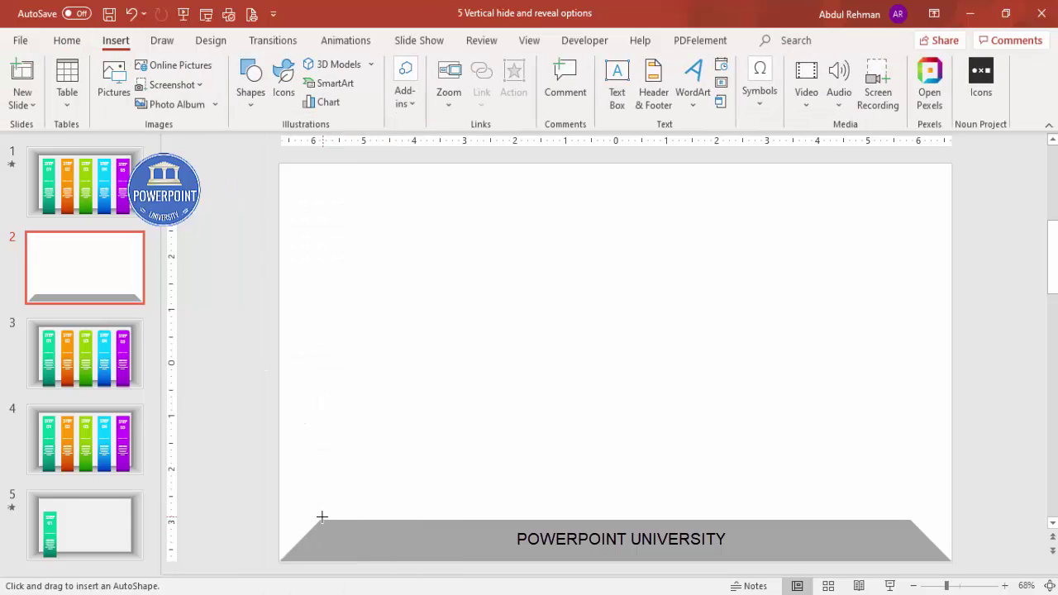
drag(320, 519, 909, 165)
Step: Remove the rectangle's outline and fill it light grey as the back wall
click(432, 83)
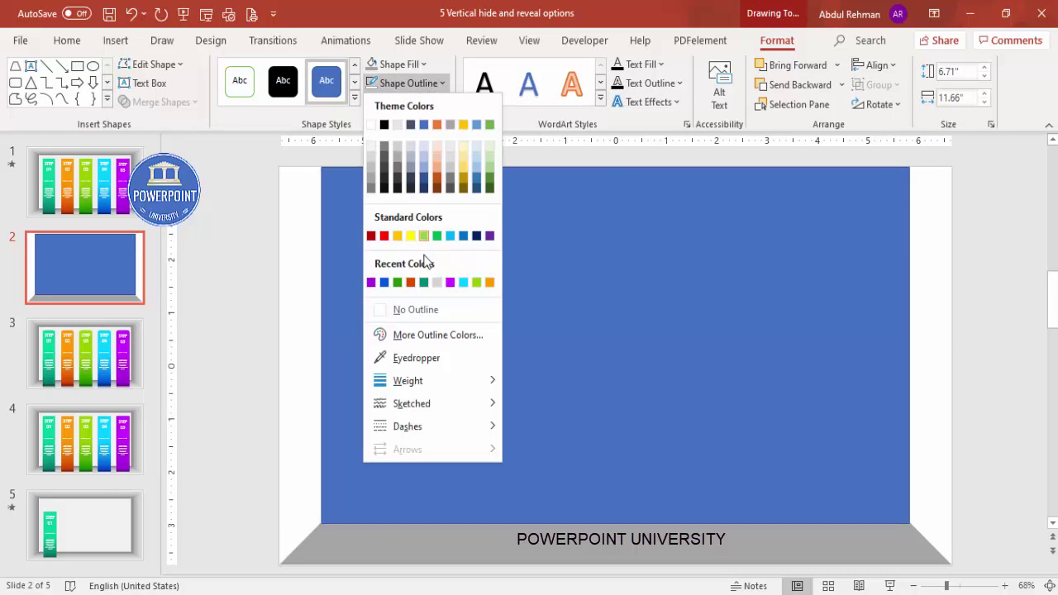
click(416, 310)
click(397, 64)
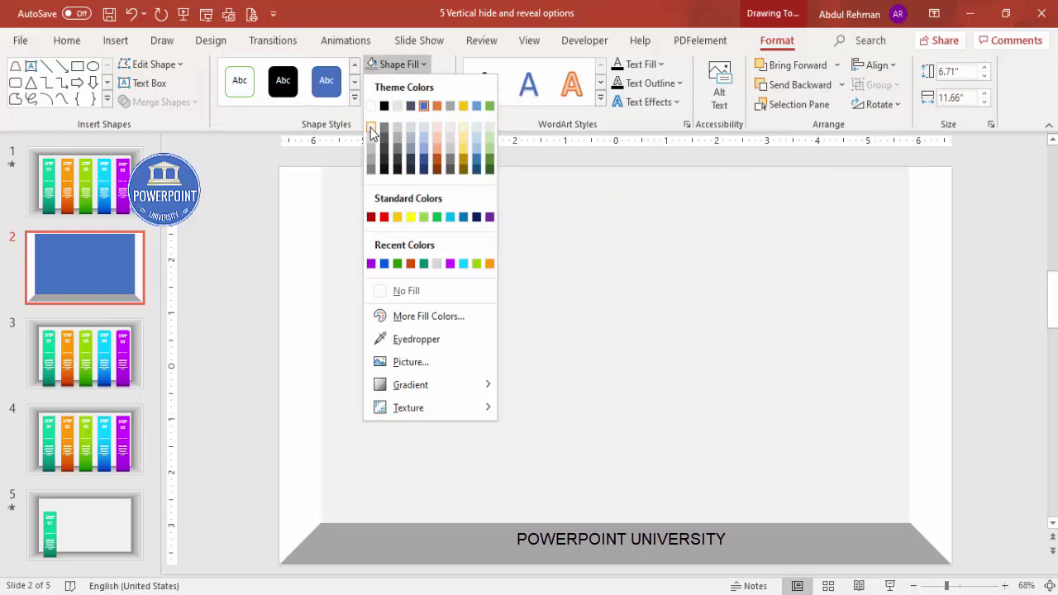
click(370, 127)
click(259, 210)
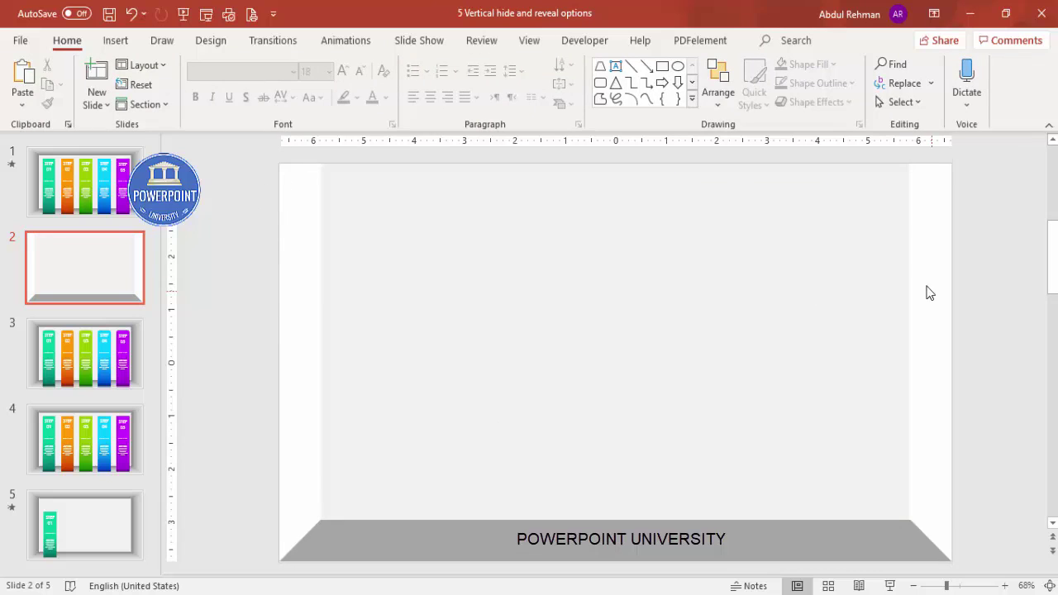
Step: Draw a tall rectangle along the slide's left edge
click(153, 47)
click(114, 43)
click(250, 93)
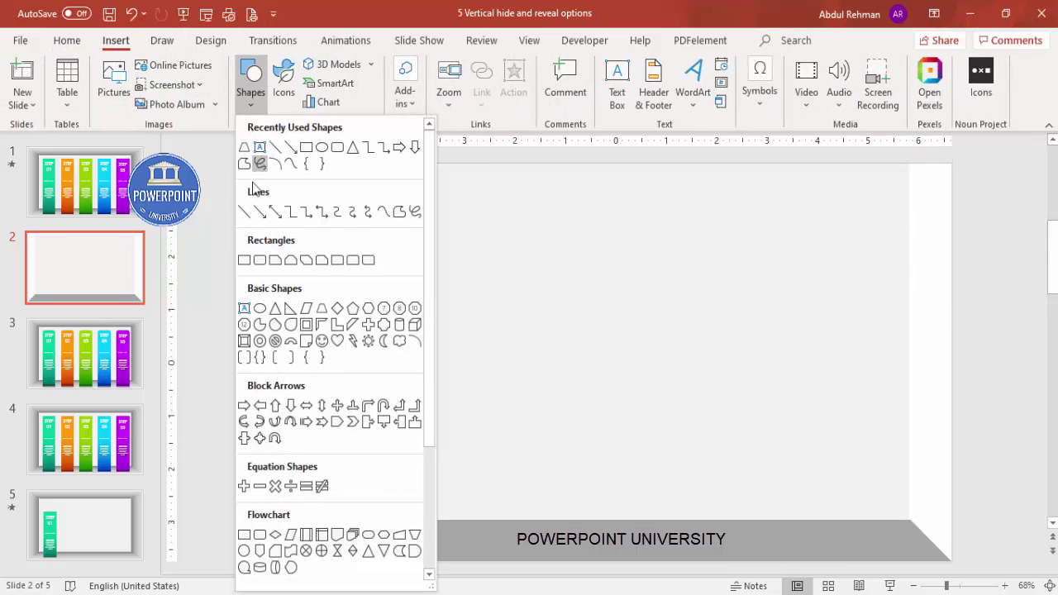
click(243, 261)
drag(278, 163, 339, 561)
Step: Make the left strip outline-free, White Background 1 Darker 25%, and send it to back
click(437, 84)
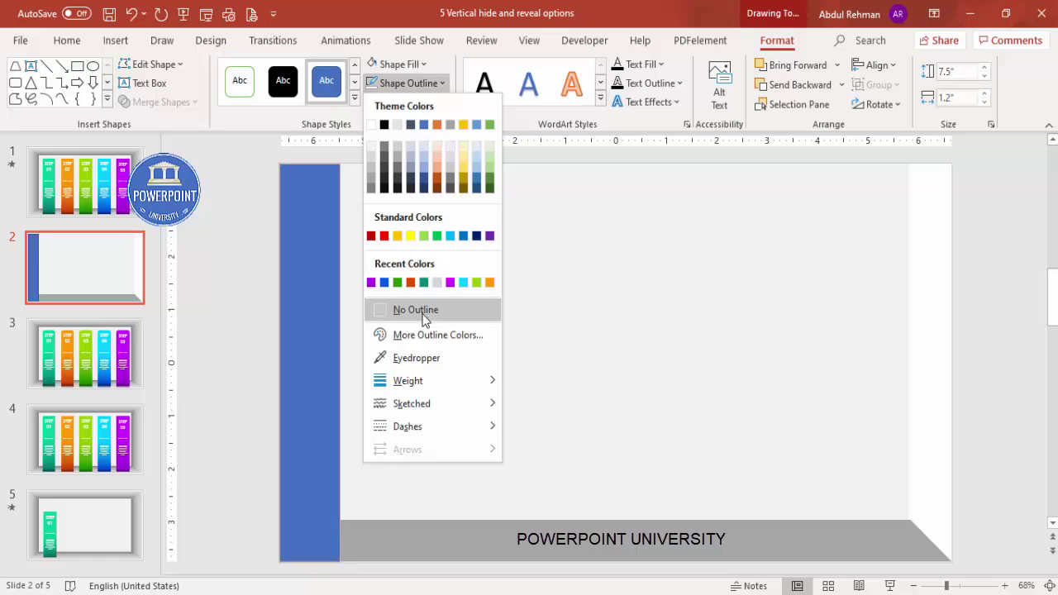
click(415, 309)
click(402, 64)
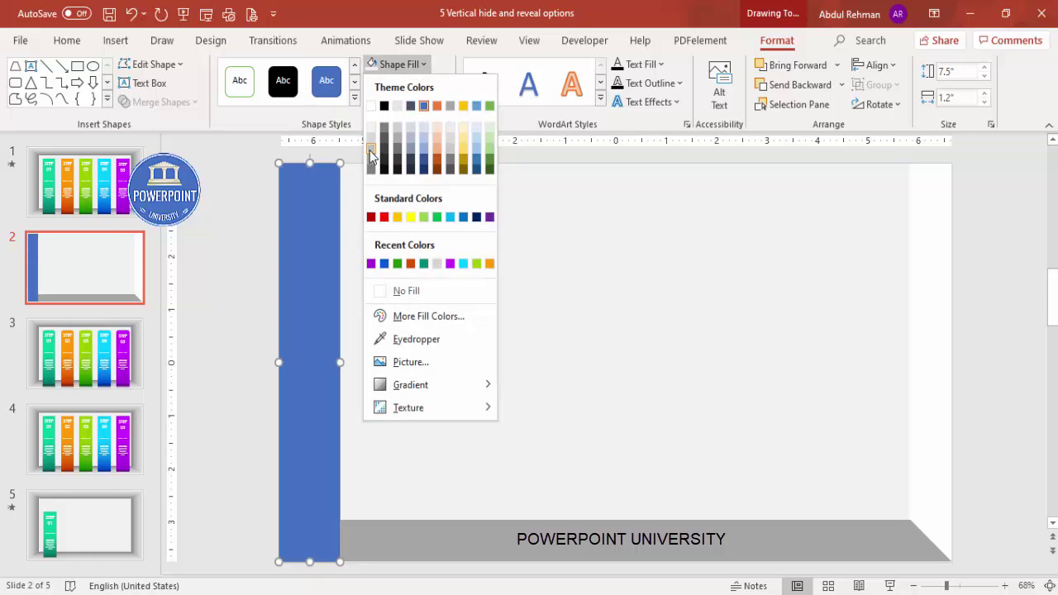
click(370, 151)
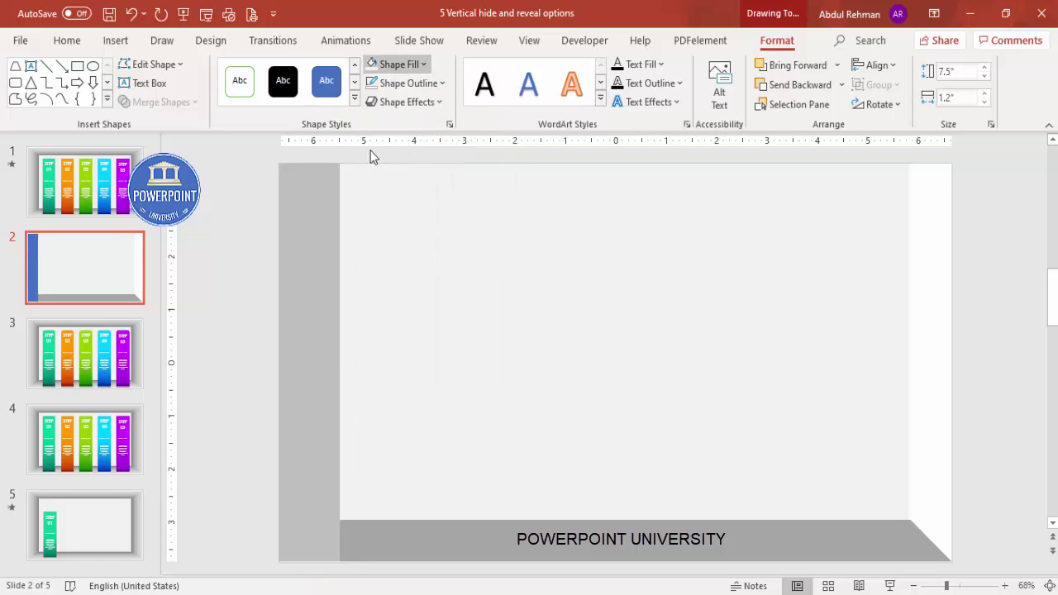
click(842, 85)
click(814, 129)
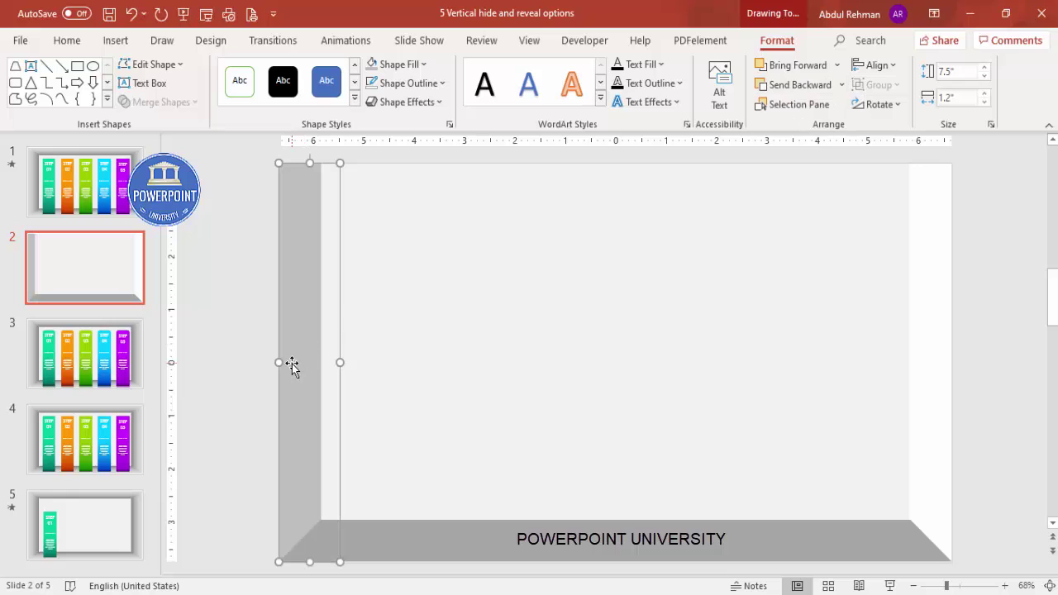
Step: Copy the grey strip to the right edge and send it behind the back wall
drag(291, 366, 931, 349)
click(841, 85)
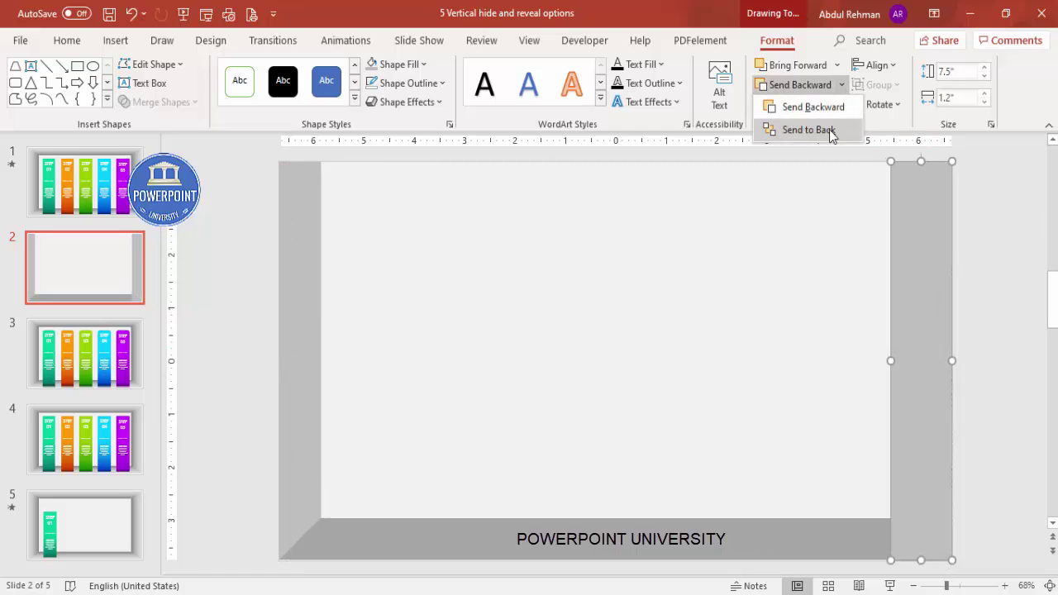
click(829, 130)
click(981, 297)
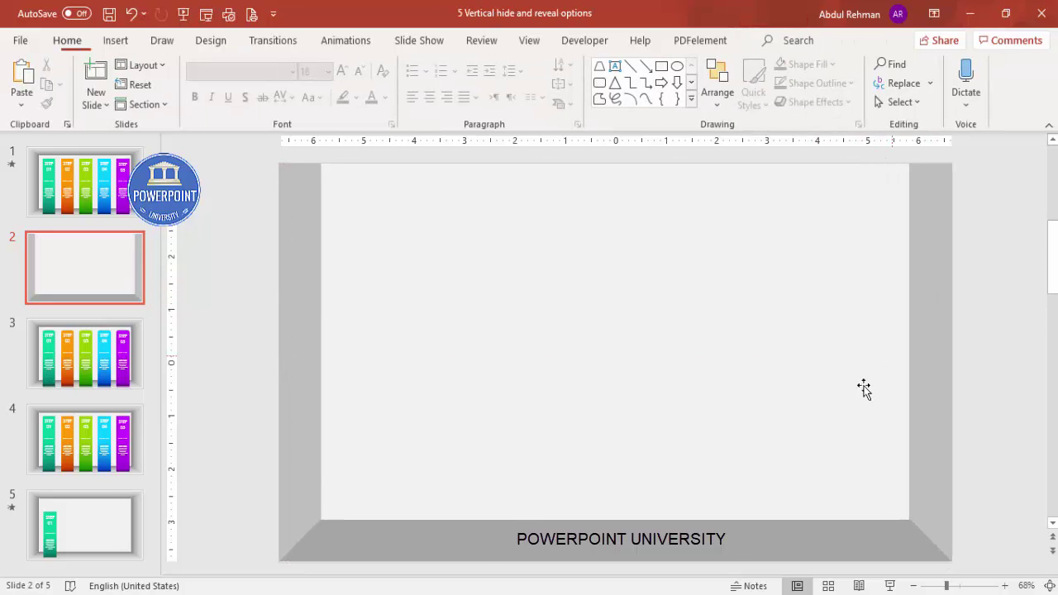
click(406, 547)
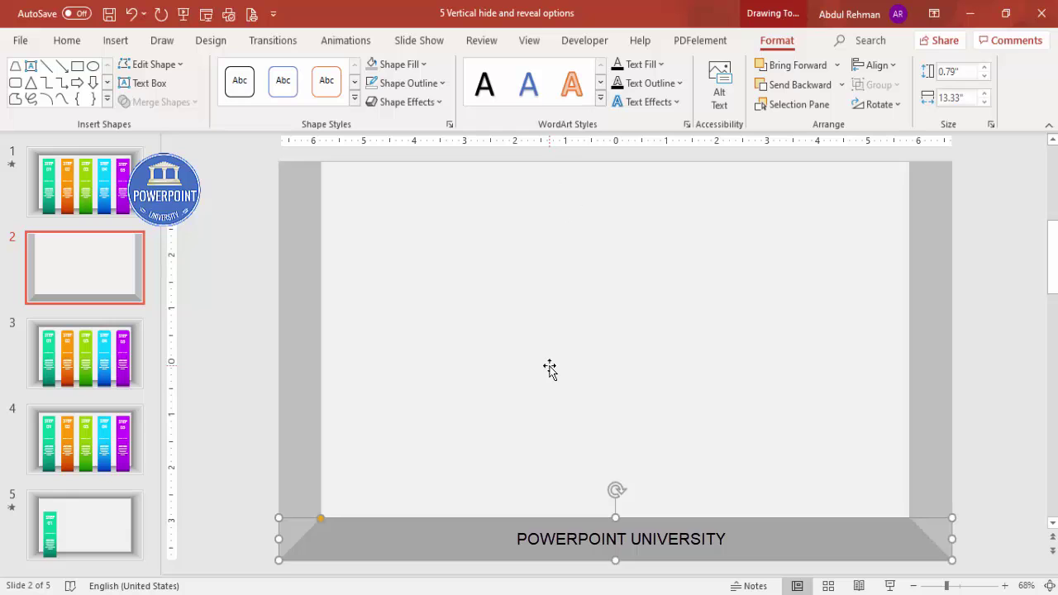
Step: Copy the floor trapezoid upward, flip it vertically, and snap it to the slide's top edge
drag(553, 519, 548, 261)
click(878, 104)
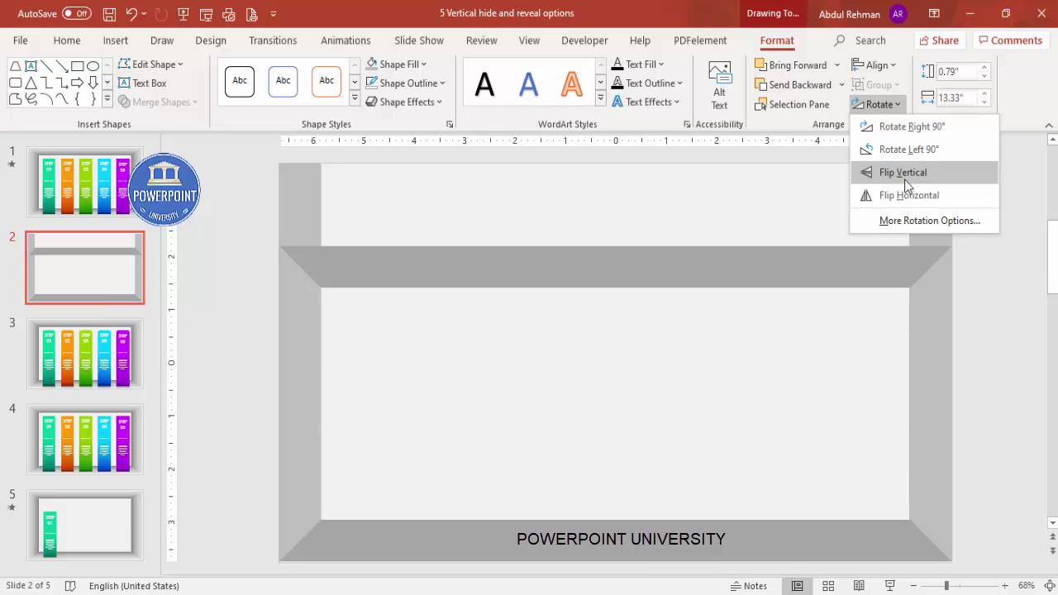
click(904, 174)
drag(689, 266, 674, 195)
click(978, 263)
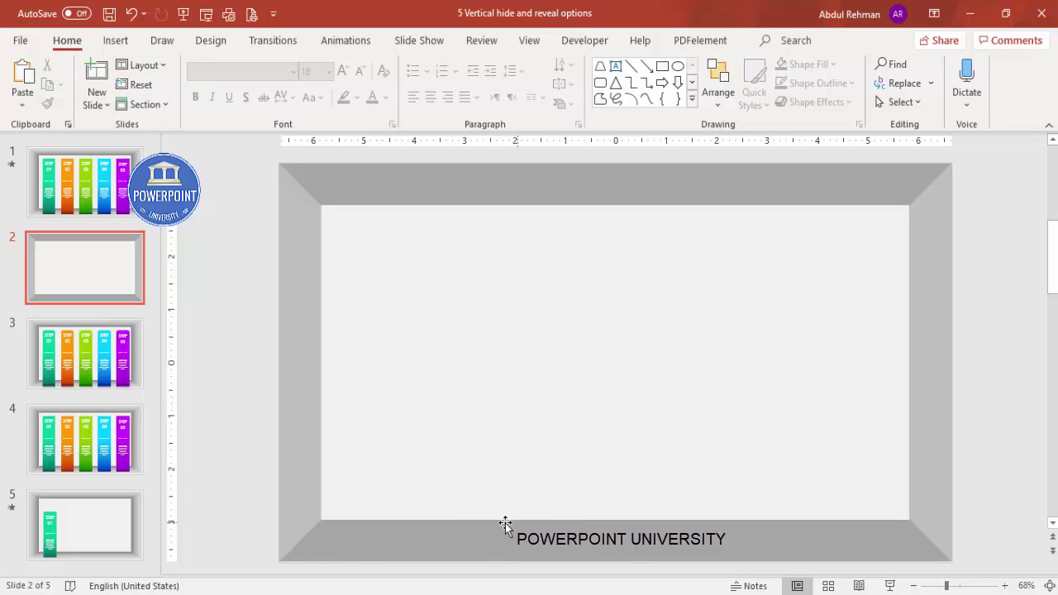
Step: Open Format Shape for the floor trapezoid
click(433, 538)
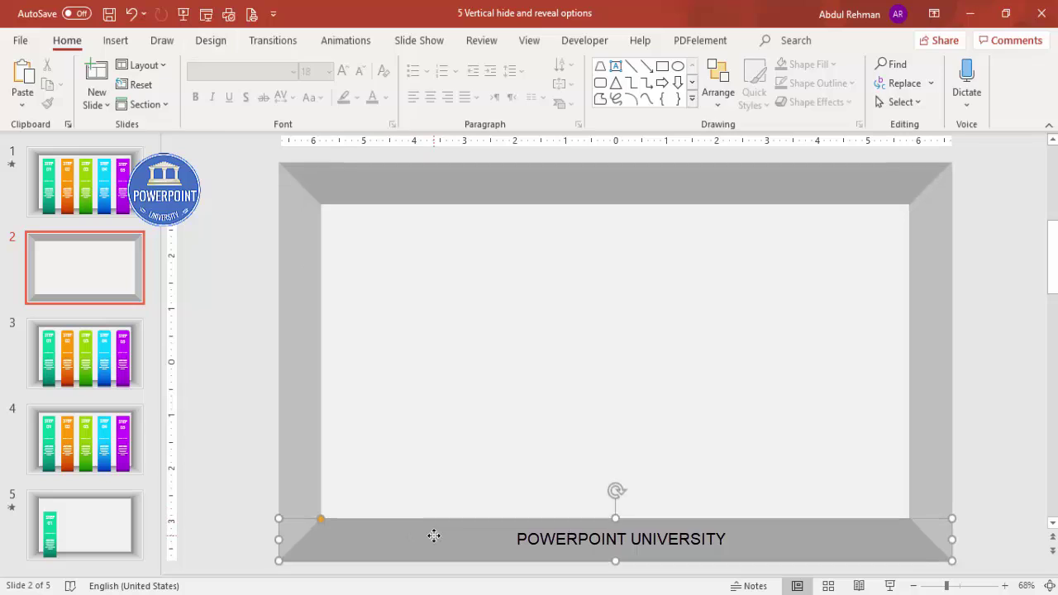
right_click(434, 538)
click(518, 498)
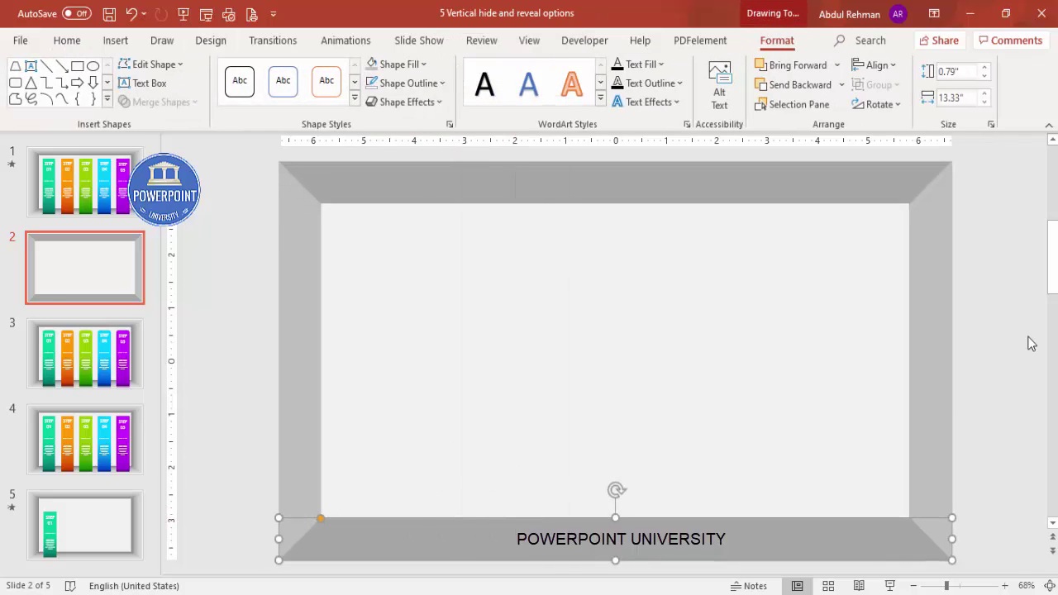
Step: Switch the floor to Gradient fill and delete the extra gradient stops
click(916, 301)
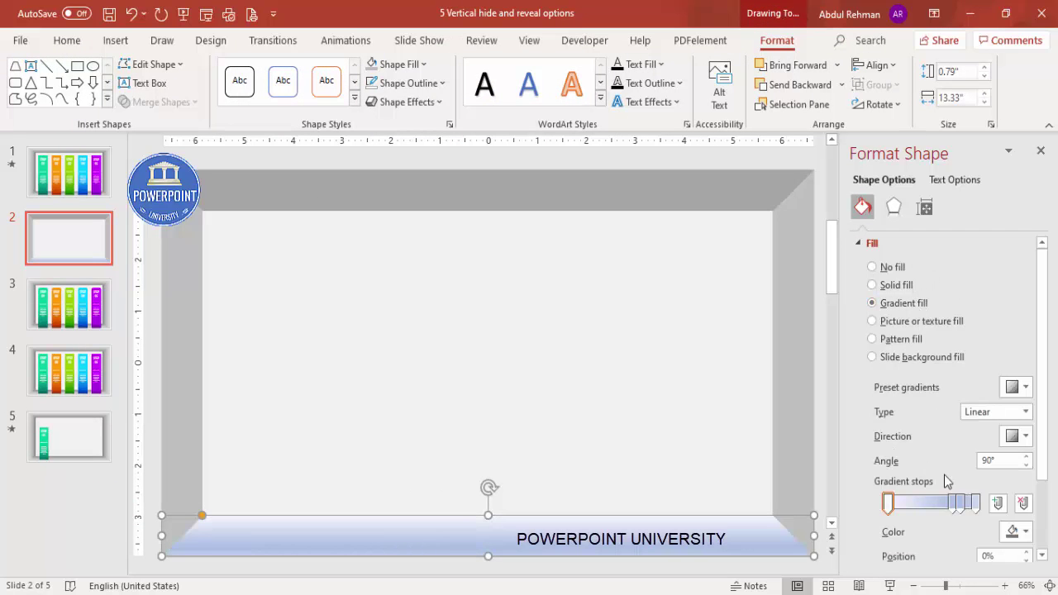
click(973, 504)
click(1024, 503)
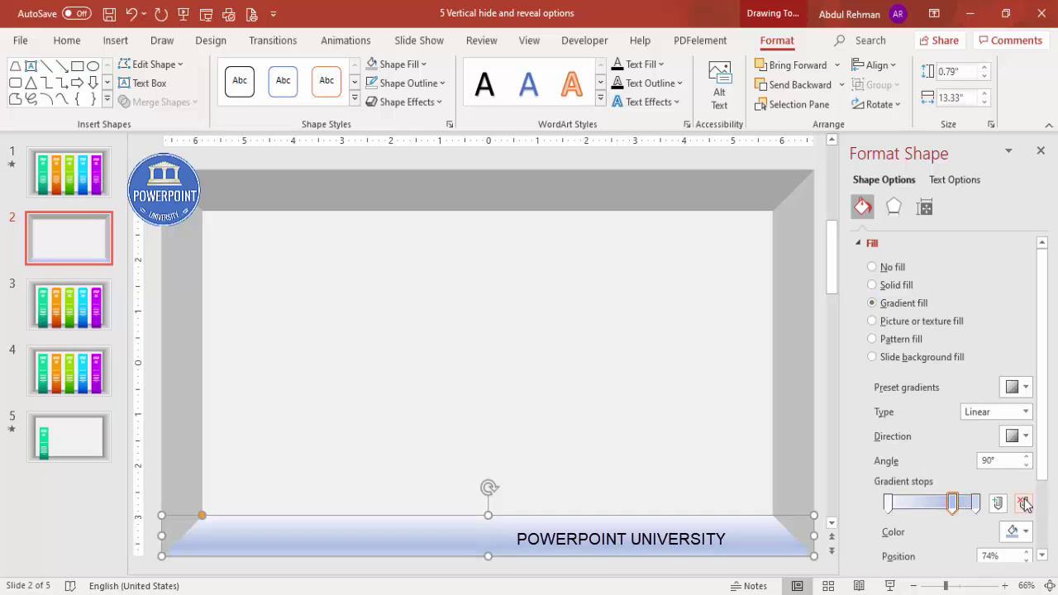
click(1024, 503)
Step: Set the right gradient stop to light grey and the left stop to dark grey
click(976, 506)
click(1018, 531)
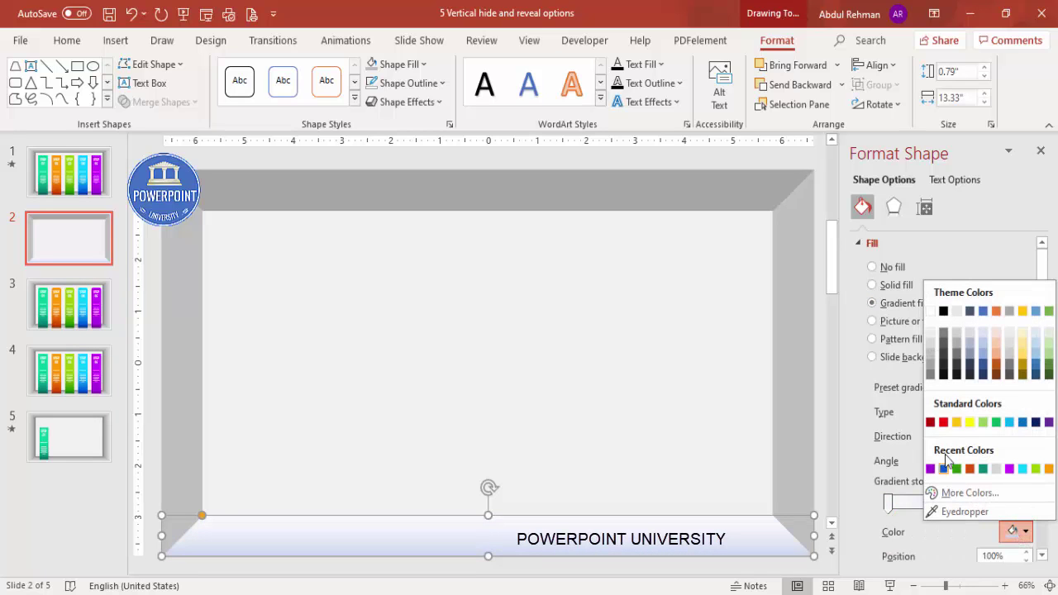
click(931, 346)
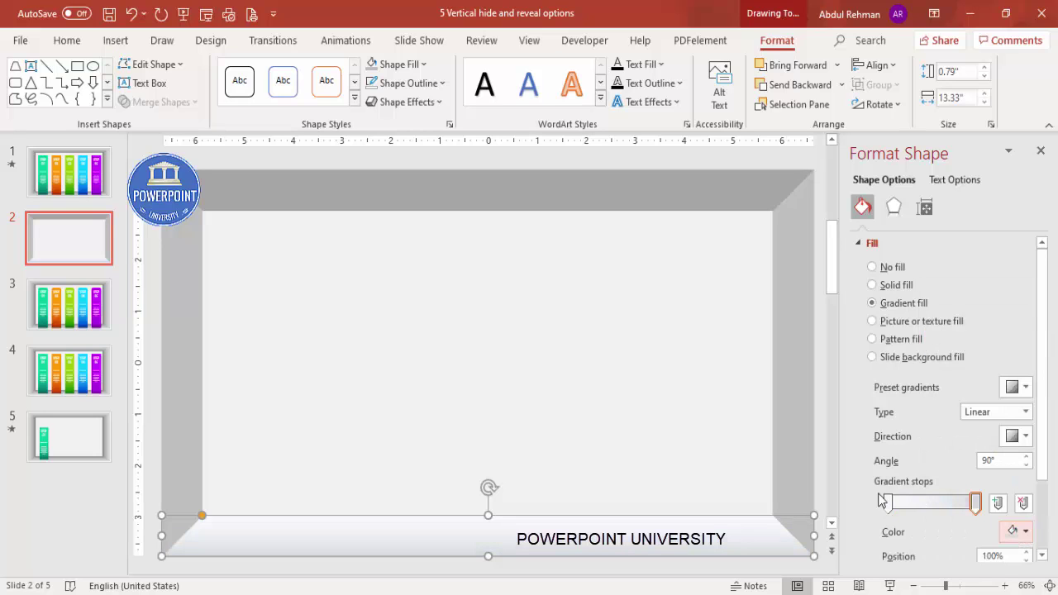
click(886, 504)
click(1025, 531)
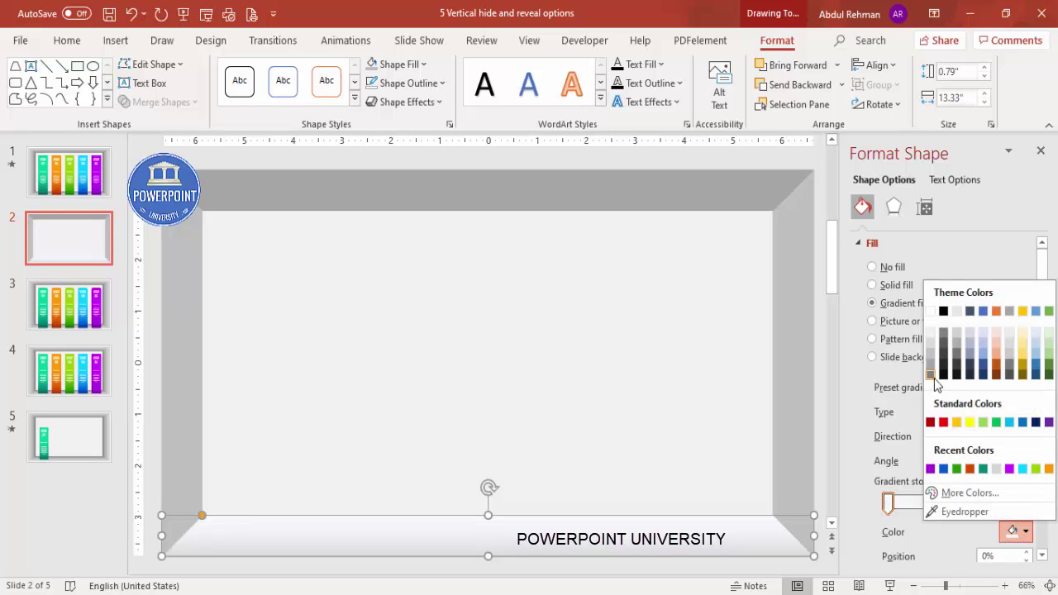
click(932, 380)
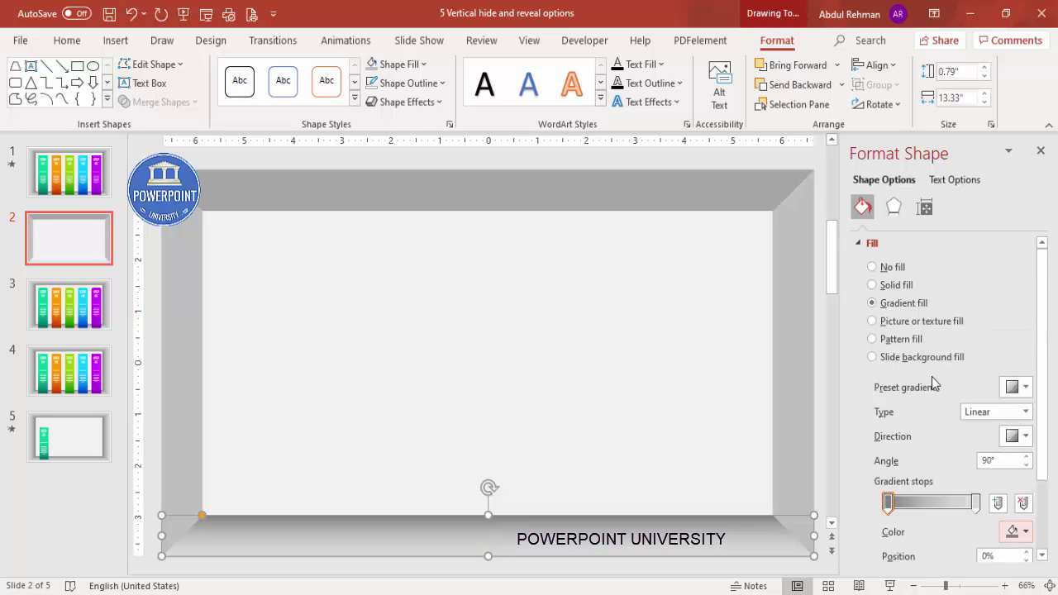
click(506, 186)
click(496, 523)
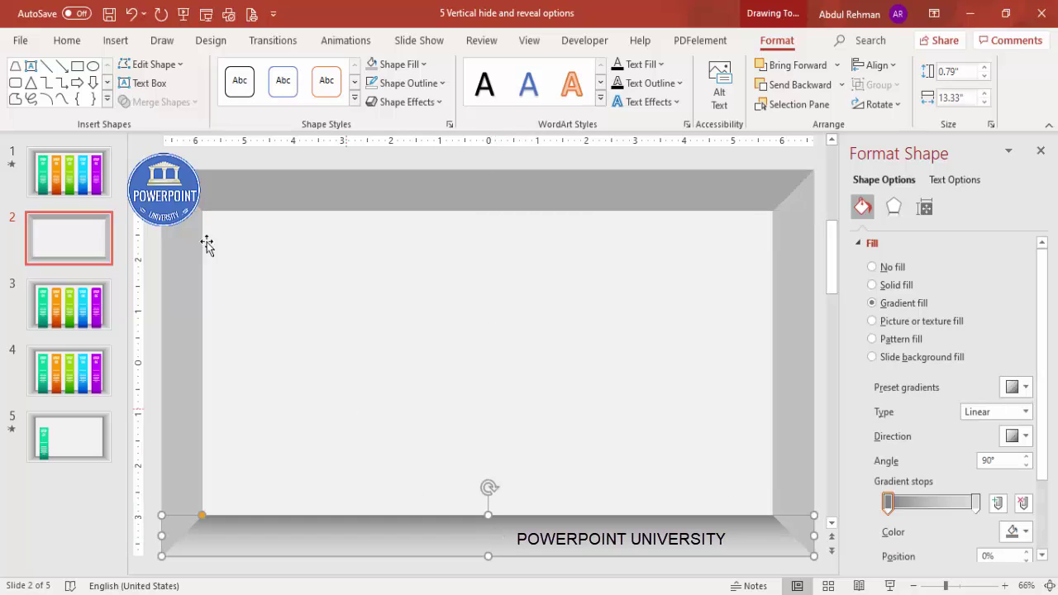
Step: Format Paint the floor's gradient onto the ceiling trapezoid
click(67, 39)
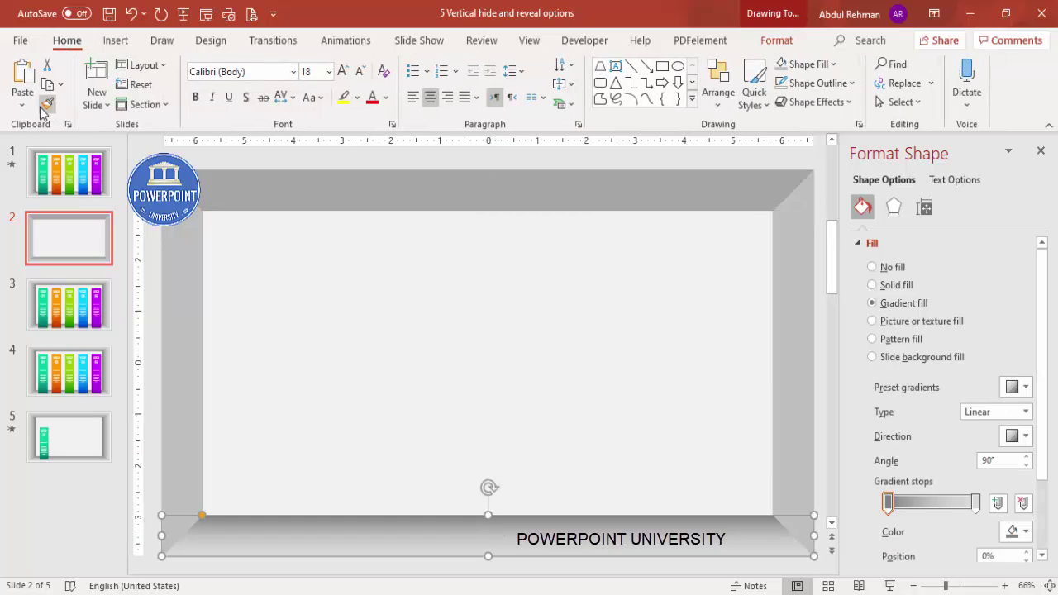
click(396, 195)
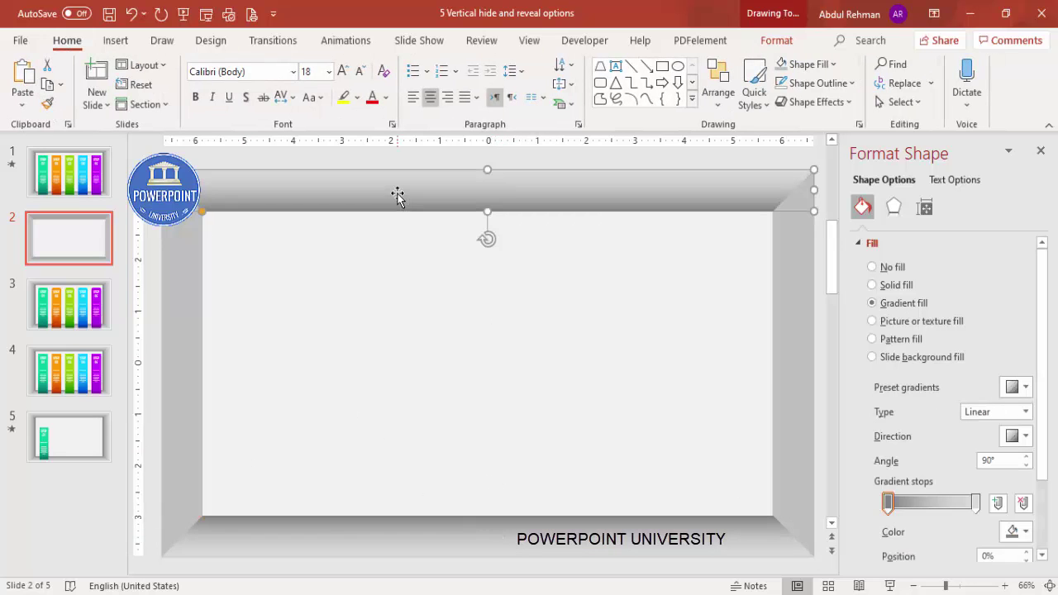
click(185, 300)
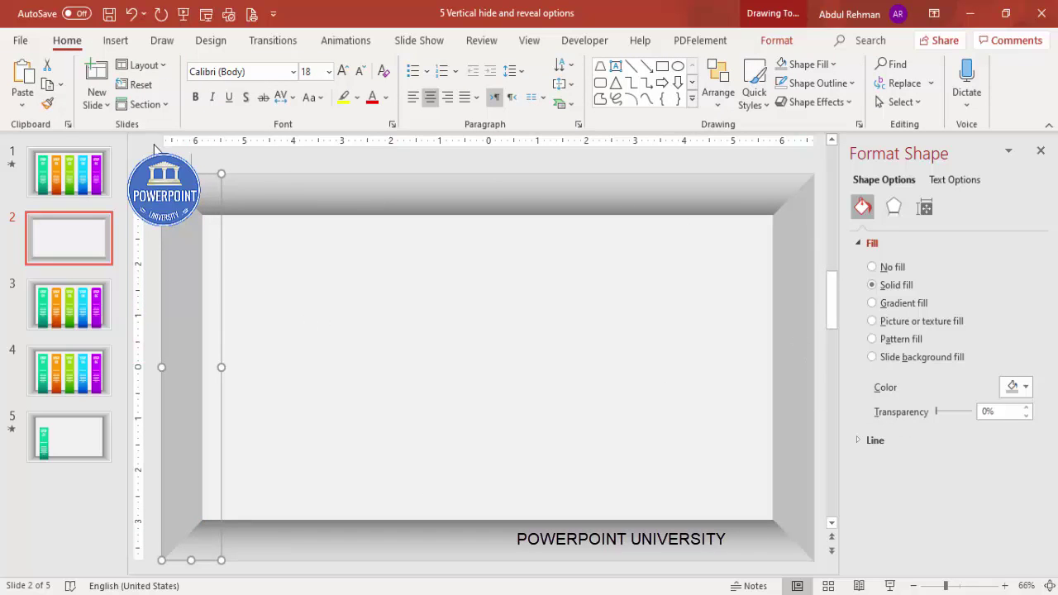
click(279, 195)
Step: Paint the gradient onto the left wall and set its direction to 180°
click(48, 105)
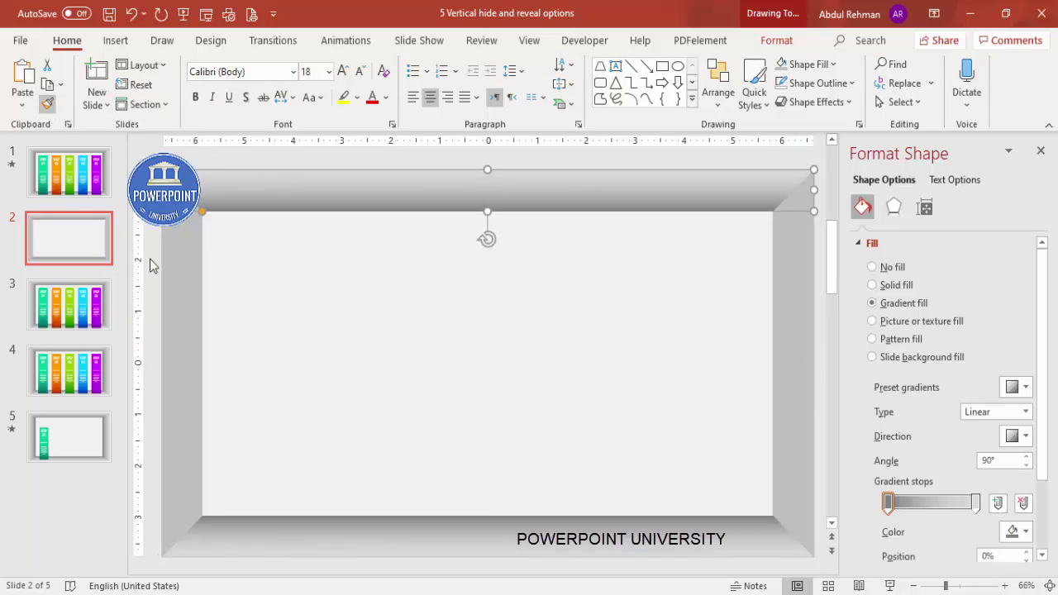
click(174, 276)
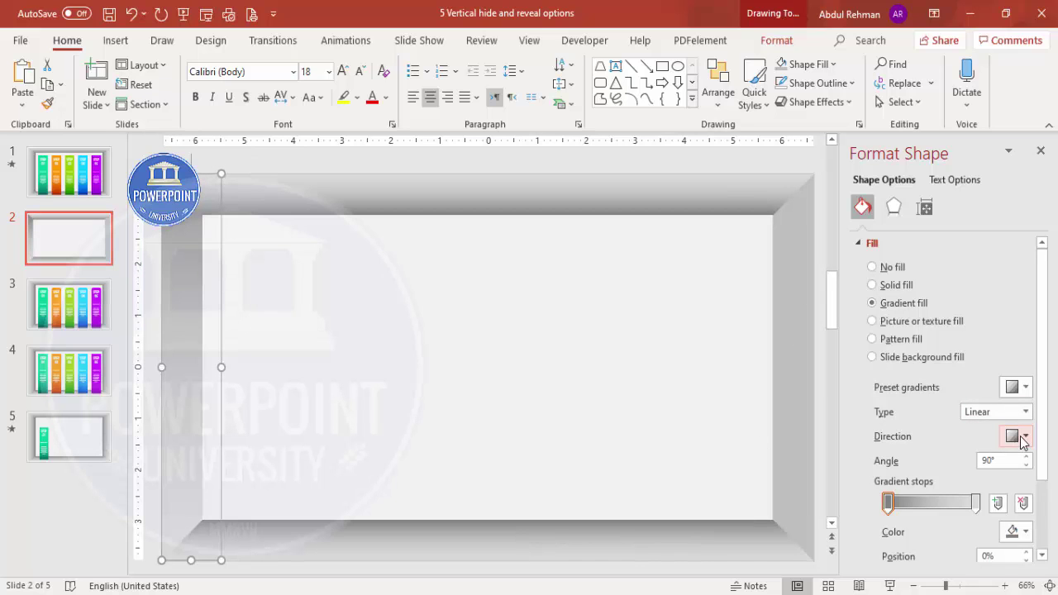
click(1023, 437)
click(1038, 468)
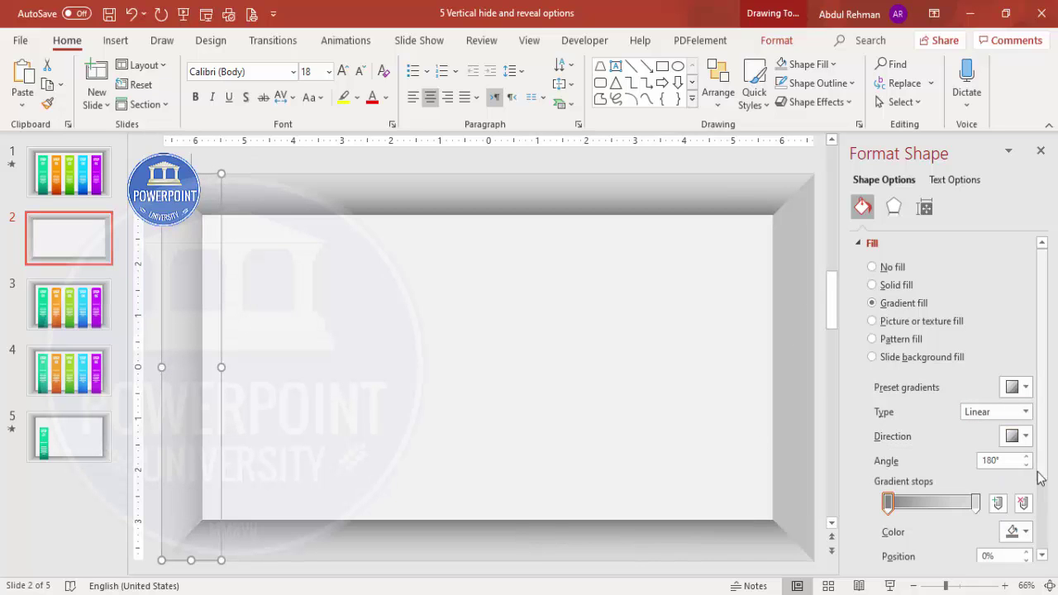
Step: Paint the gradient onto the right wall and set its direction to 0°
click(48, 104)
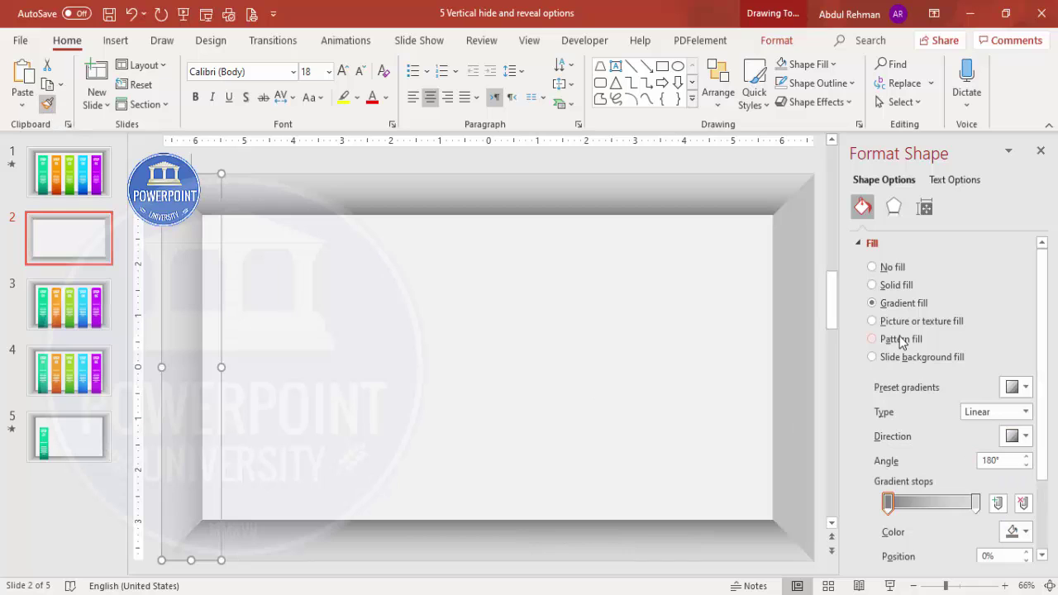
click(803, 314)
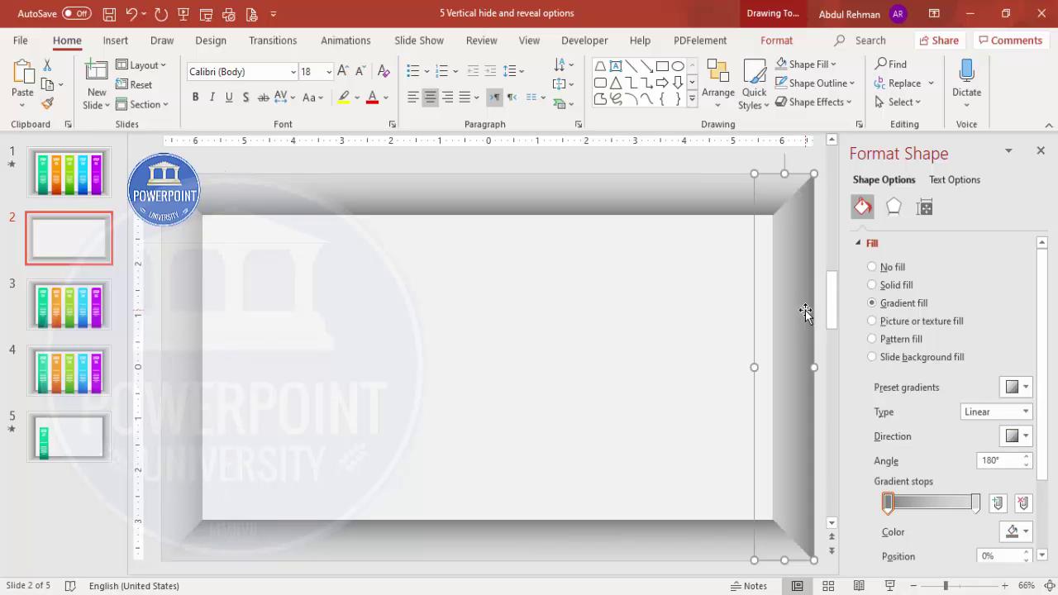
click(1023, 438)
click(1020, 465)
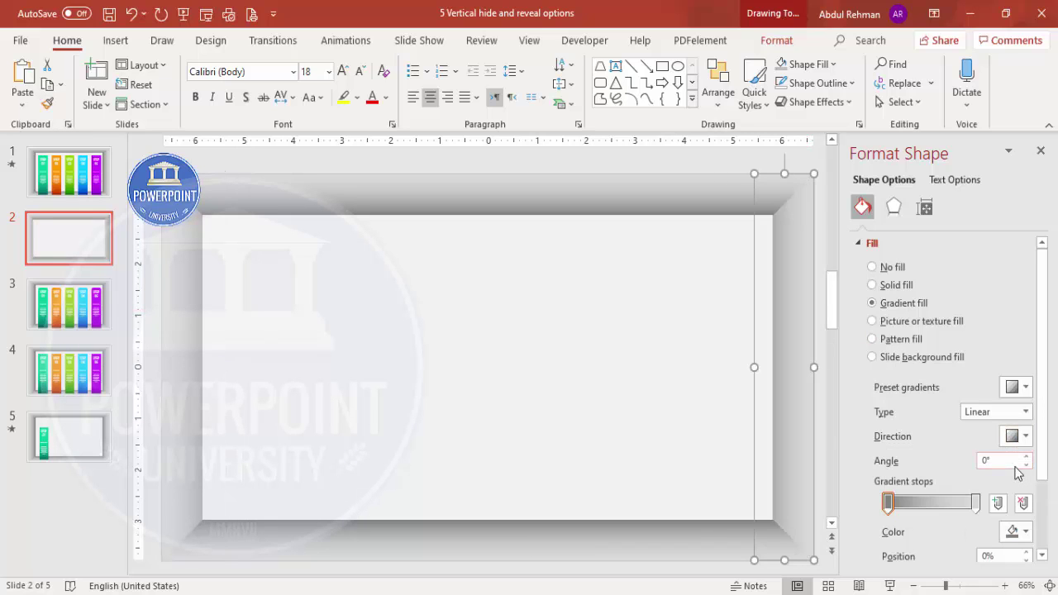
click(592, 157)
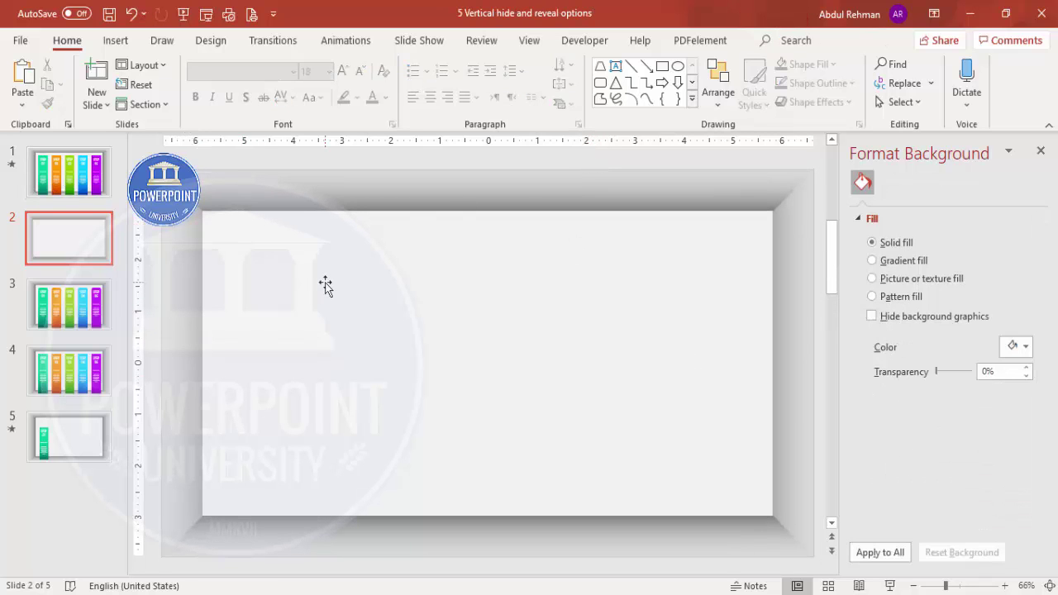
Step: Draw a tall outline-free blue rectangle at the lower left of slide 2
click(115, 40)
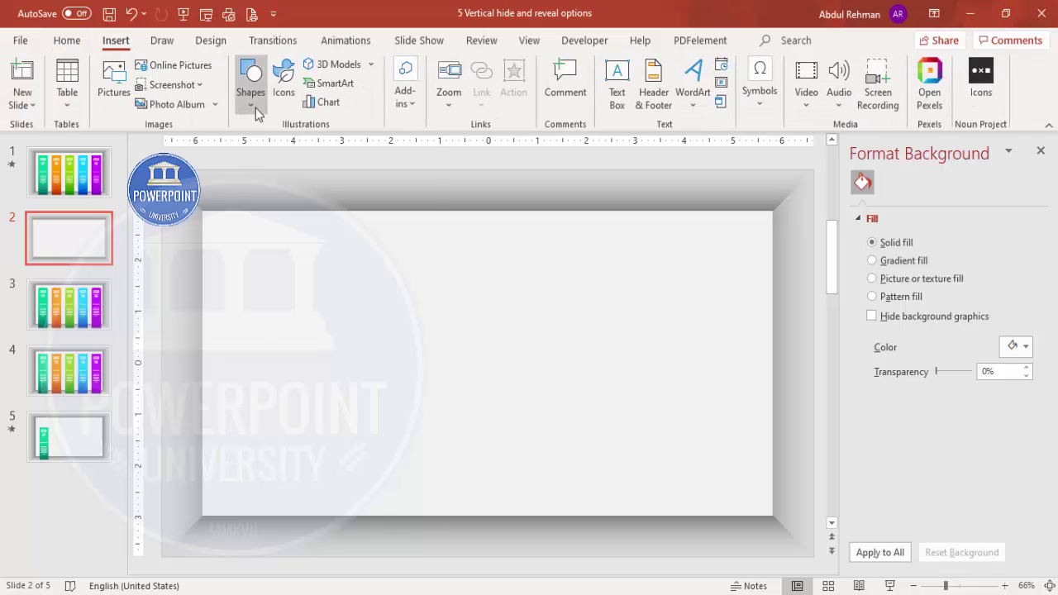
click(254, 108)
click(243, 256)
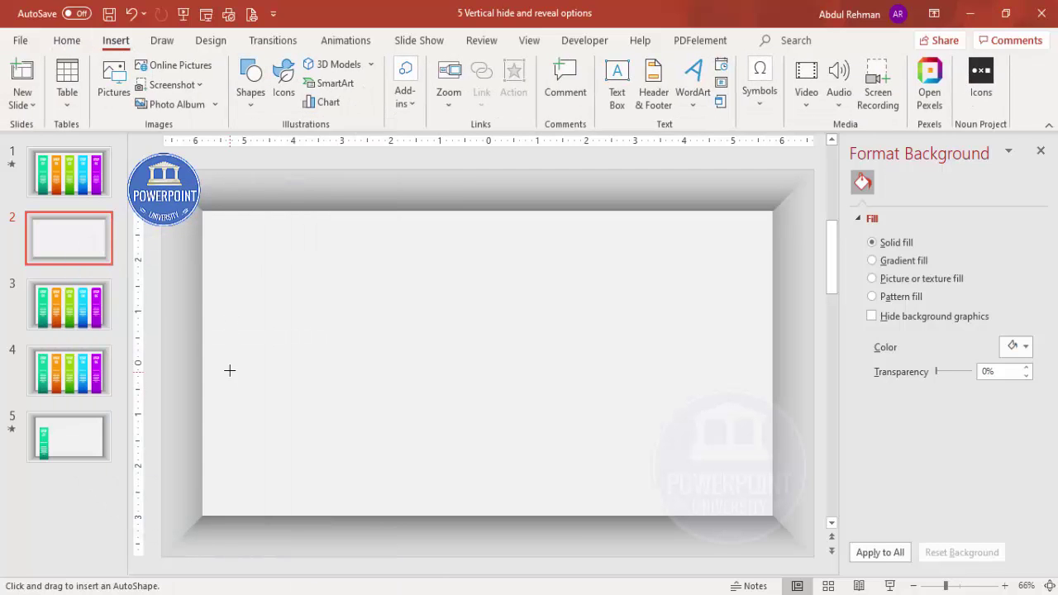
drag(229, 361, 296, 542)
drag(279, 464, 305, 453)
drag(267, 362, 267, 351)
click(408, 83)
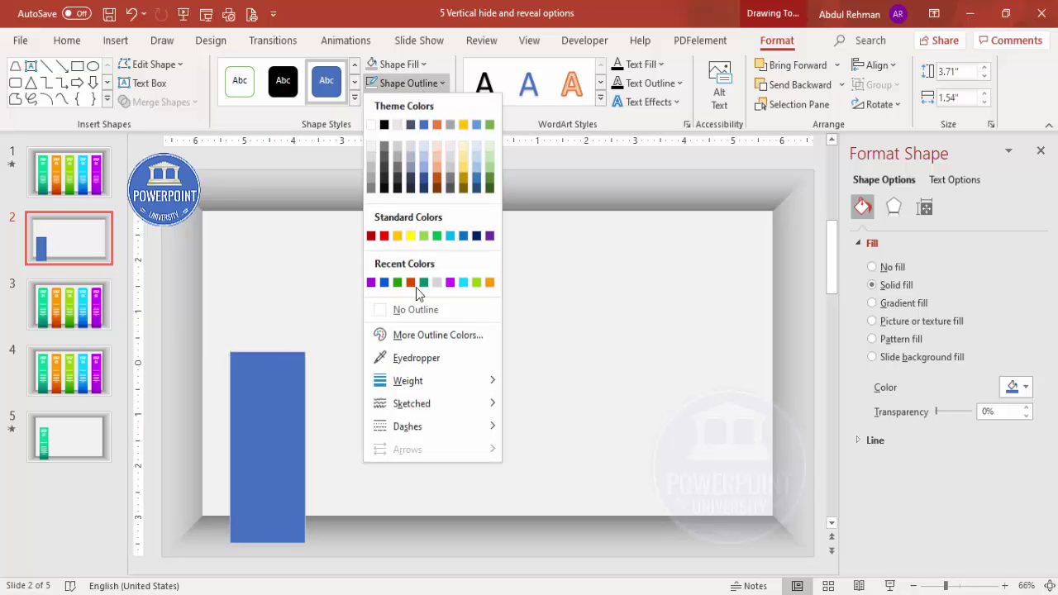
click(417, 310)
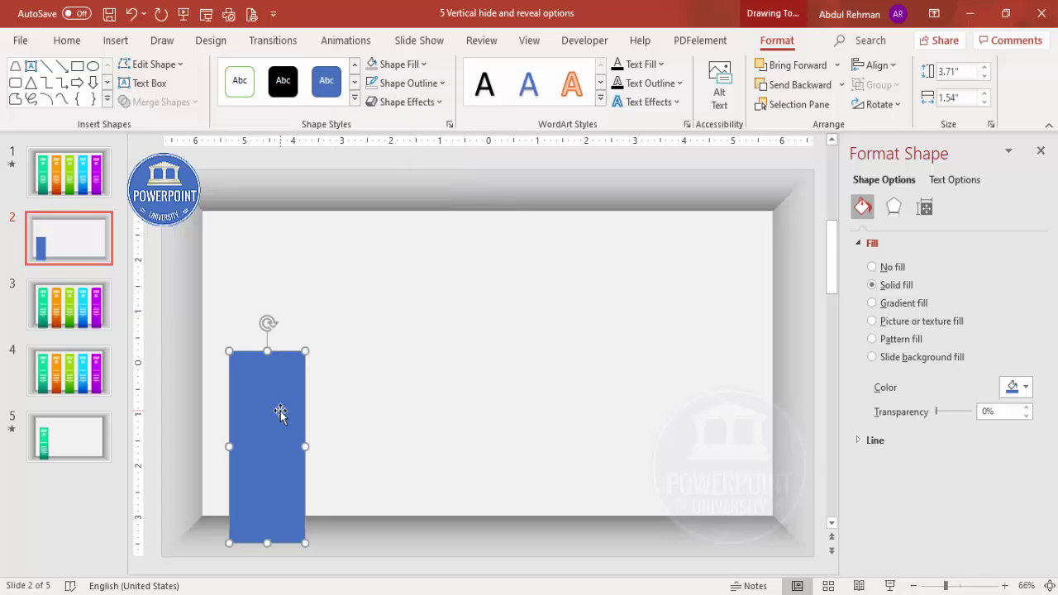
Step: Ctrl-drag a copy above it, fill it white, and shorten it to 0.99" tall
drag(272, 413, 259, 235)
click(411, 65)
click(377, 107)
drag(267, 156, 265, 300)
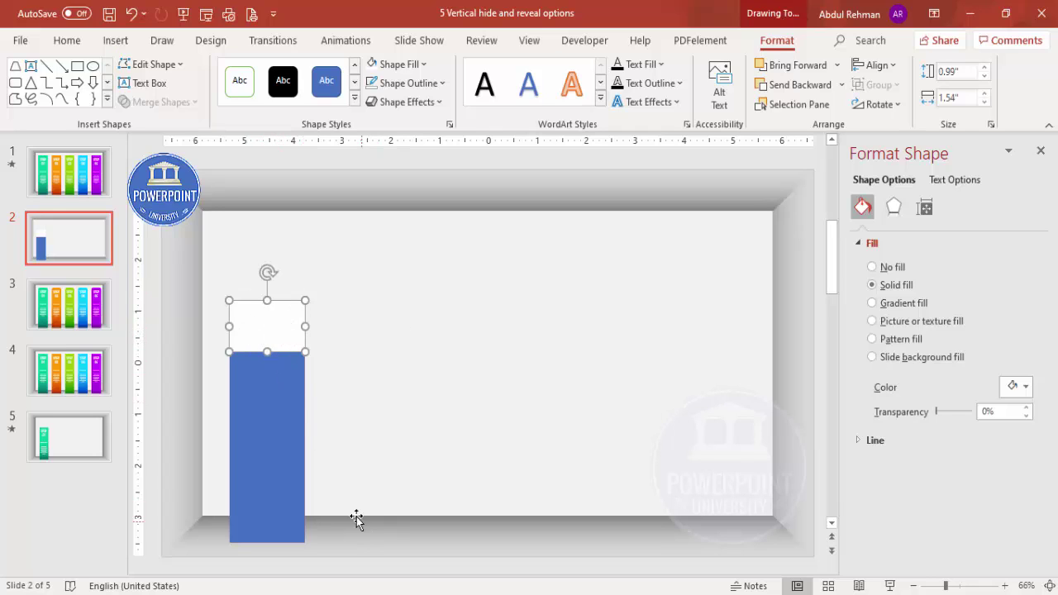
Step: Duplicate the white rectangle with Ctrl+D, fill it blue, and size it 1.47" tall atop the column
key(ctrl+d)
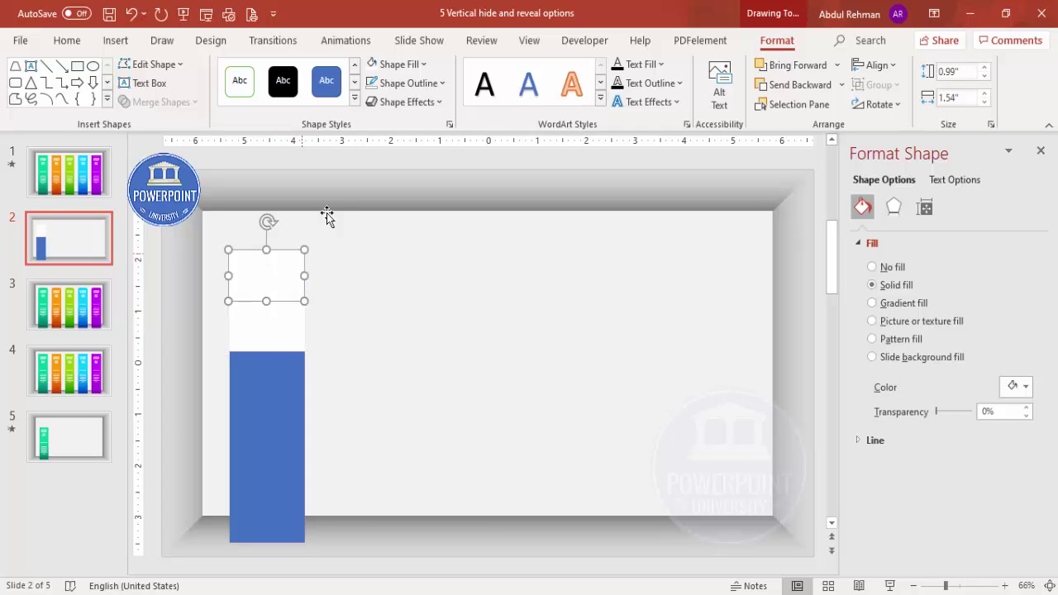
click(392, 64)
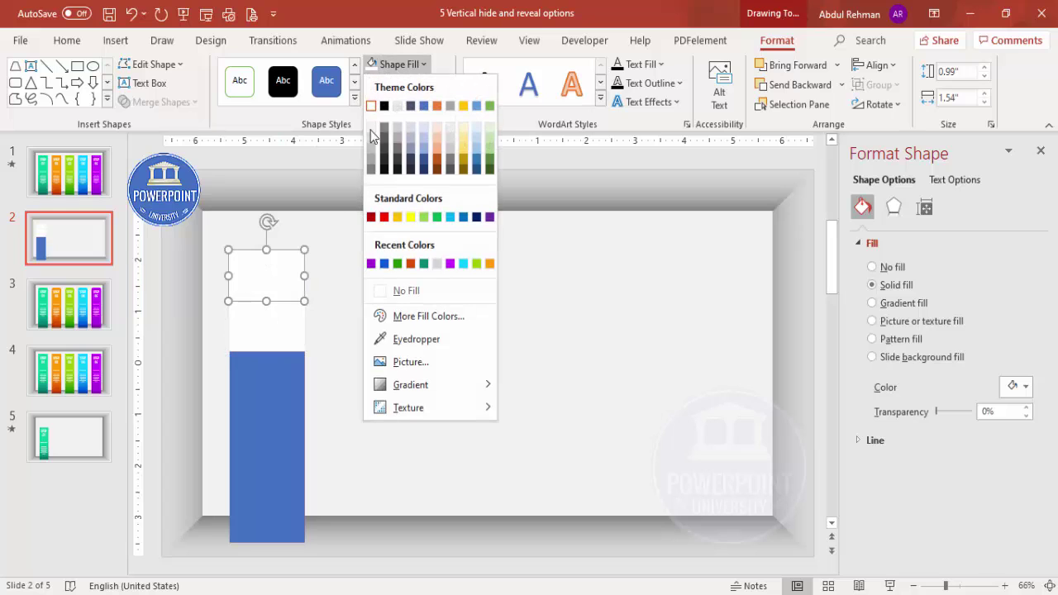
click(384, 263)
mouse_move(266, 287)
mouse_down()
mouse_move(267, 273)
mouse_move(272, 285)
mouse_up()
drag(267, 248, 270, 218)
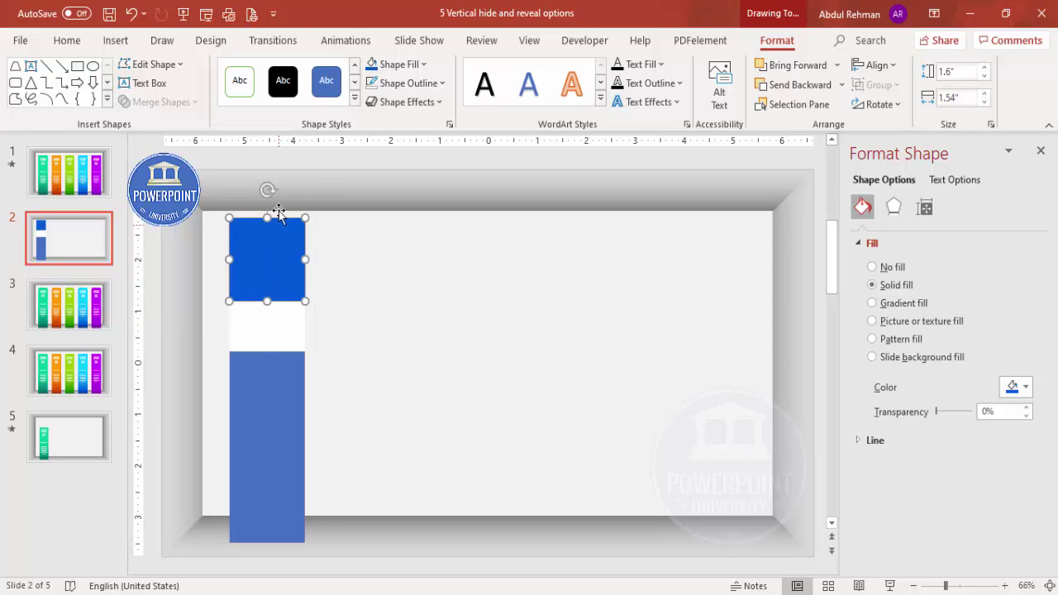
drag(267, 218, 267, 224)
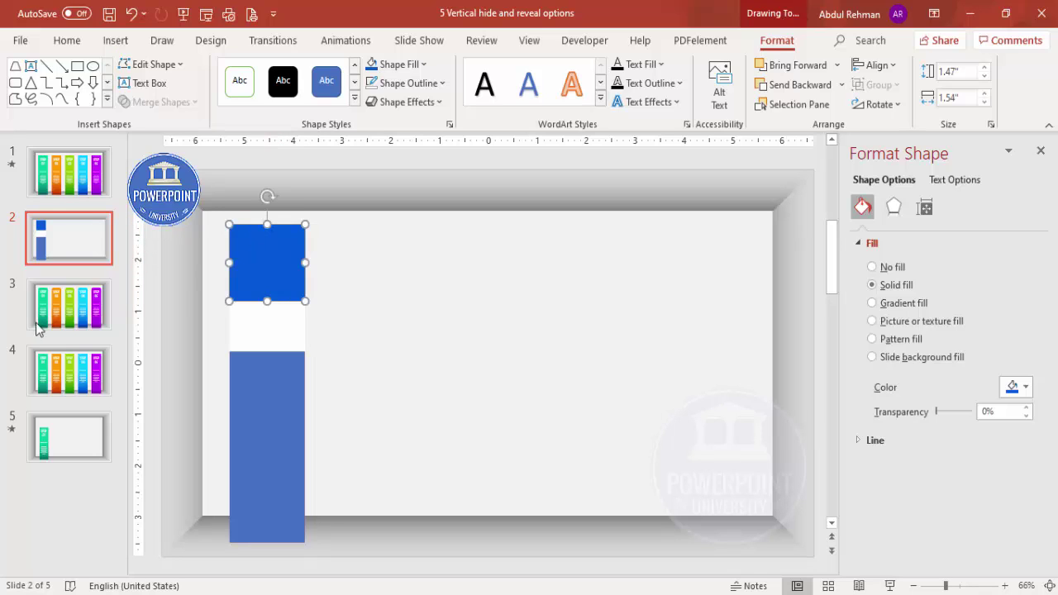
click(269, 386)
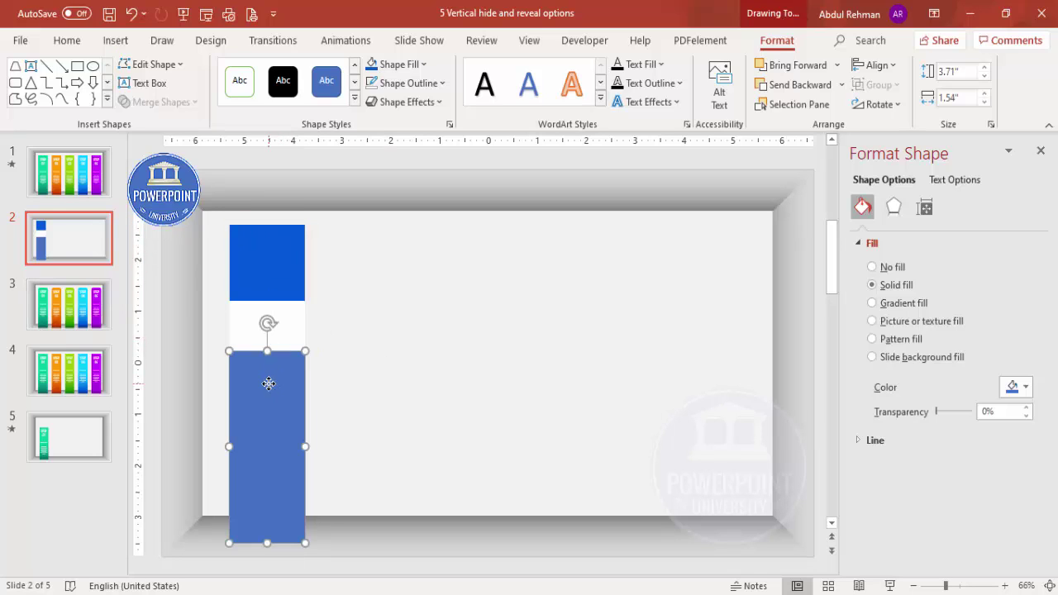
Step: Give the lower rectangle a vertical linear gradient with a teal first stop
click(909, 307)
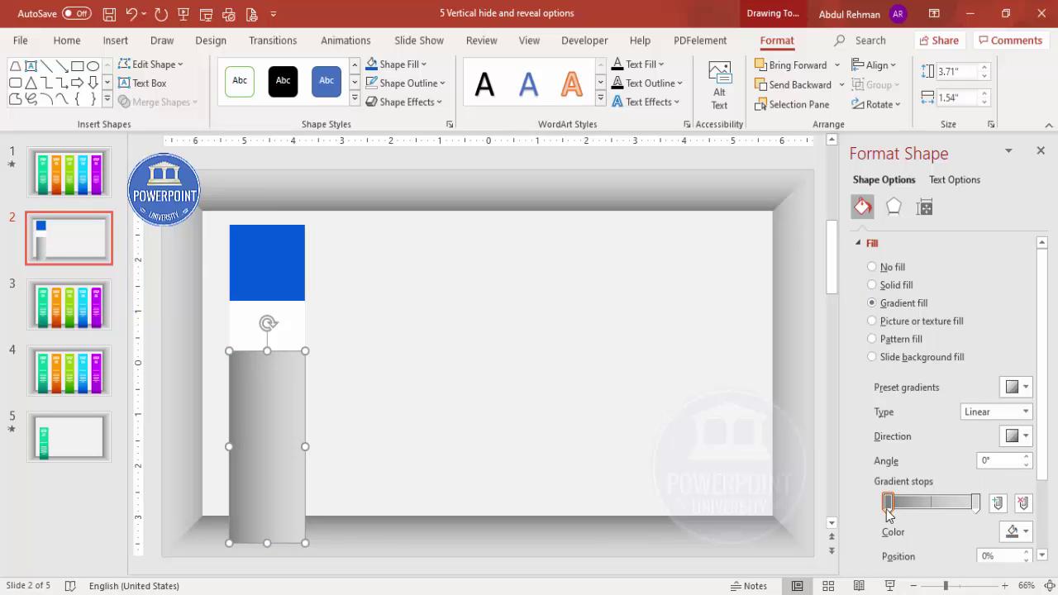
click(1025, 437)
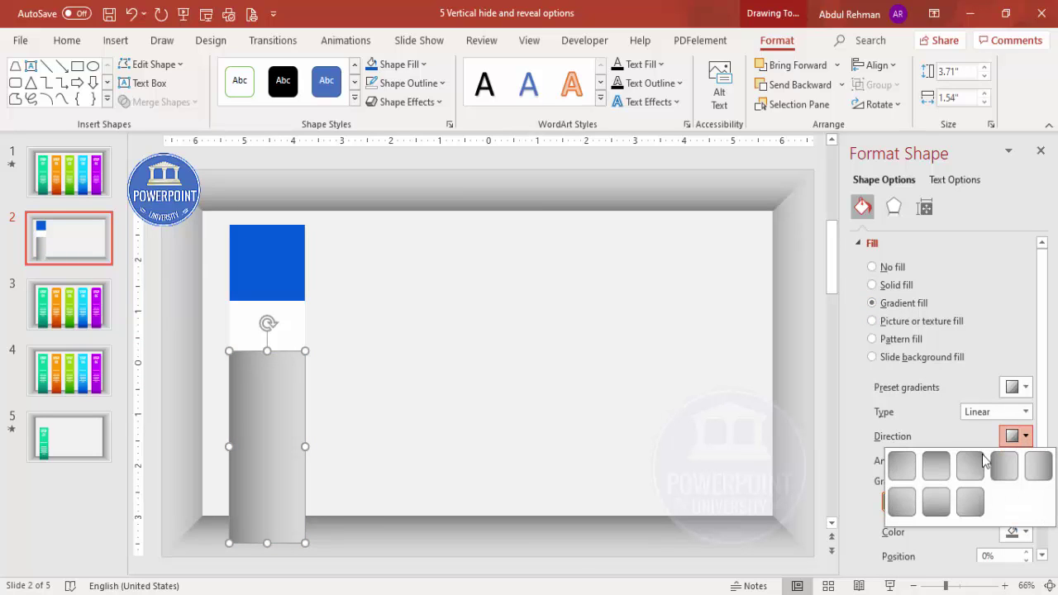
click(932, 509)
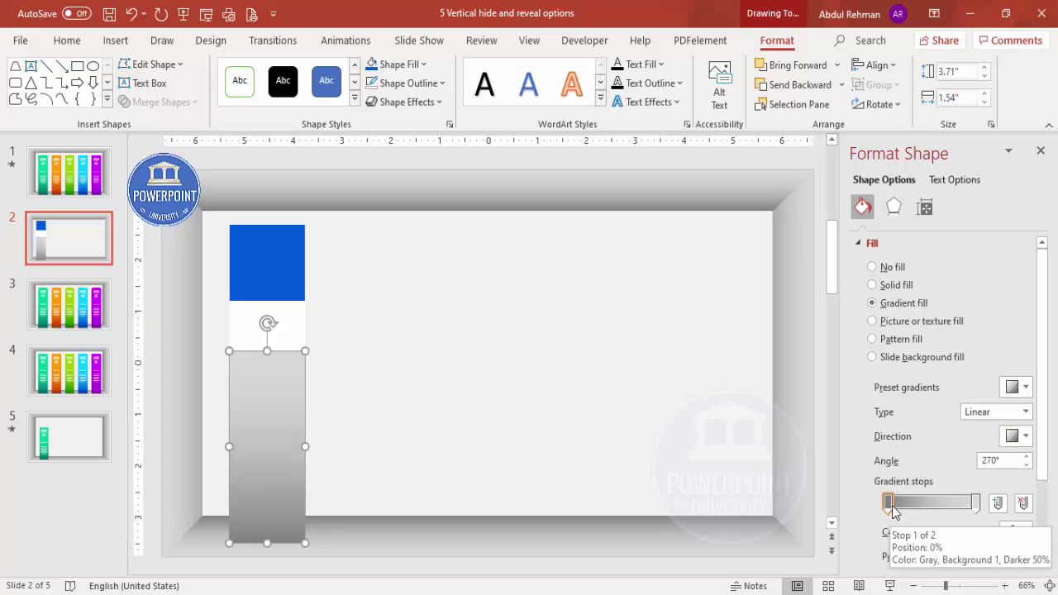
click(1026, 531)
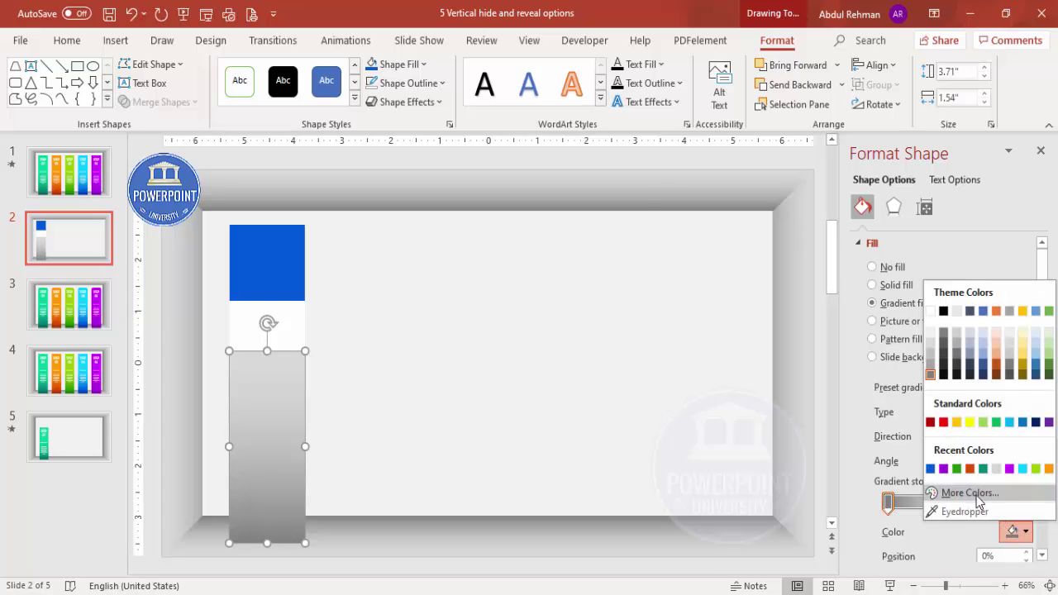
click(982, 494)
click(434, 162)
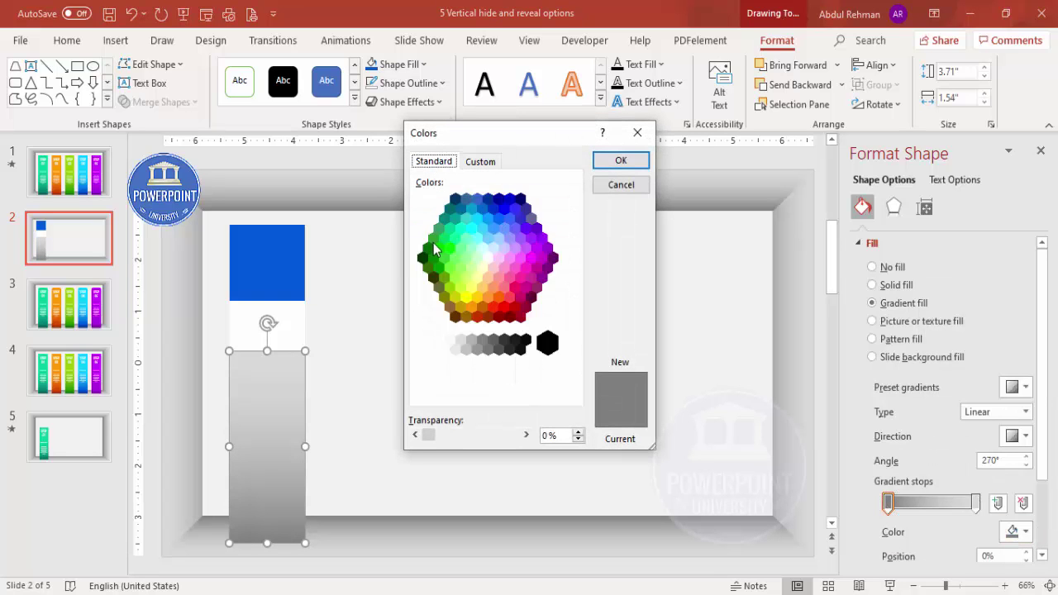
click(449, 219)
click(620, 161)
Step: Set the right gradient stop to green via More Colors
click(976, 503)
click(1026, 531)
click(909, 471)
click(433, 161)
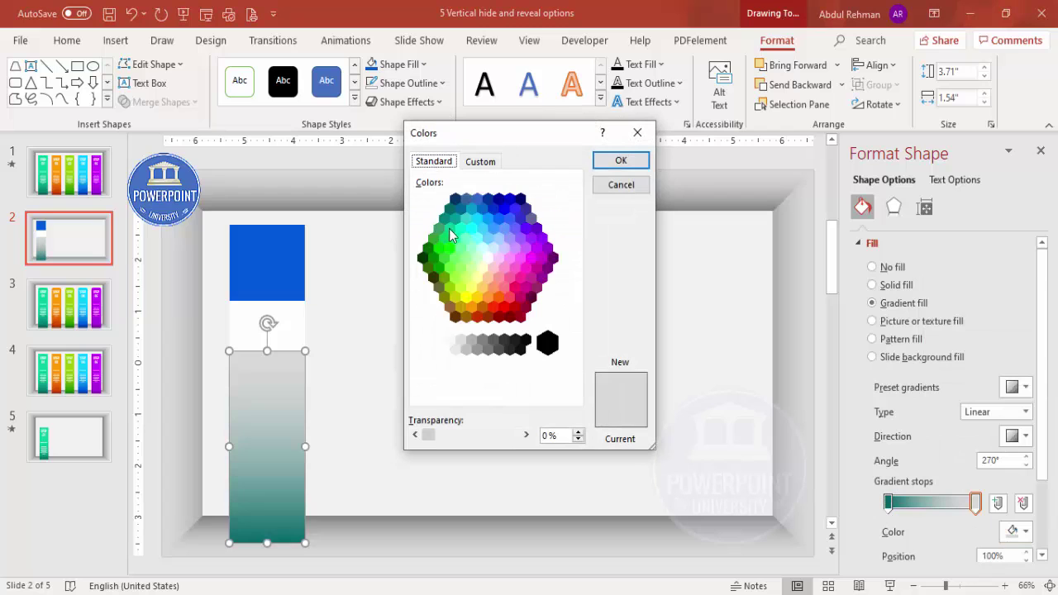
click(449, 229)
click(632, 164)
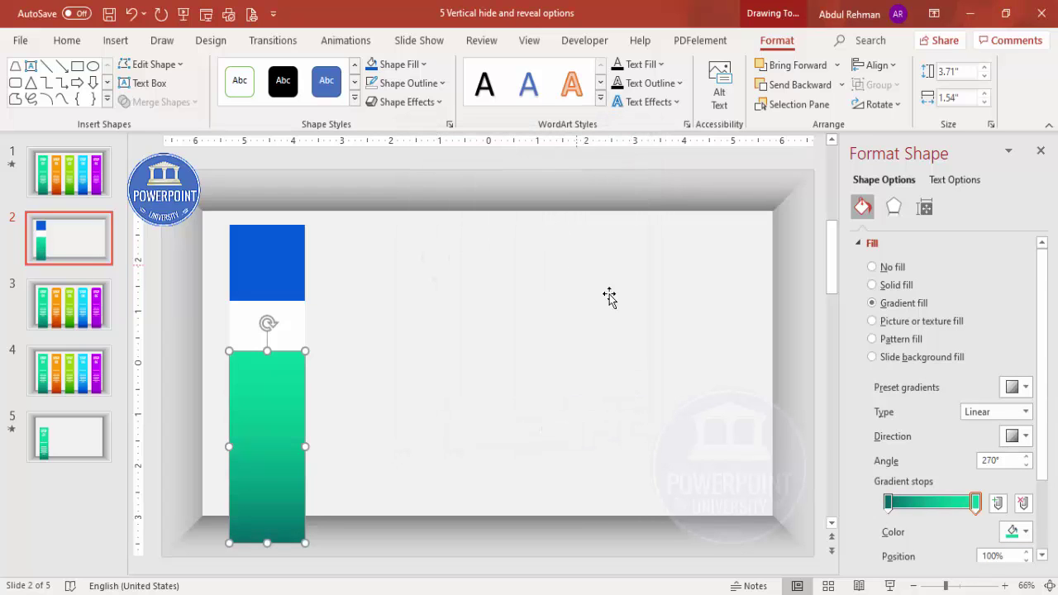
Step: Fill the top rectangle with the recent green
click(265, 261)
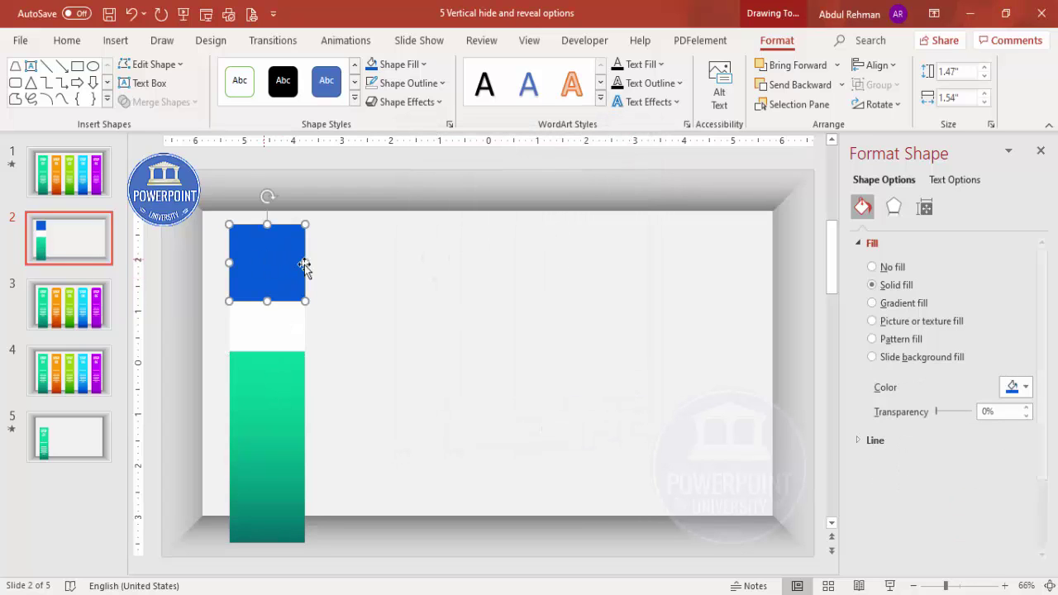
click(1017, 389)
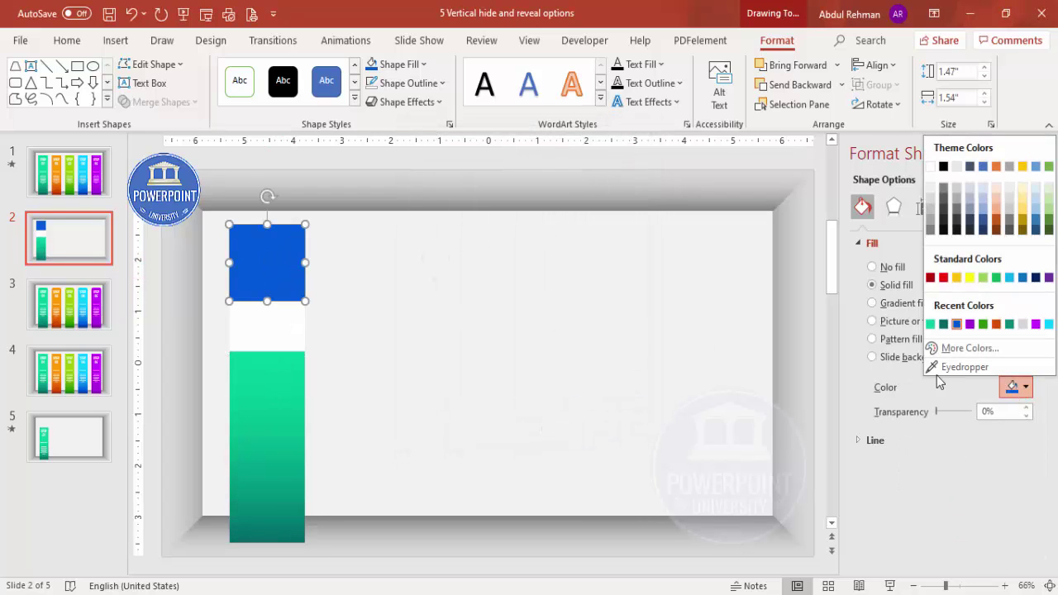
click(931, 324)
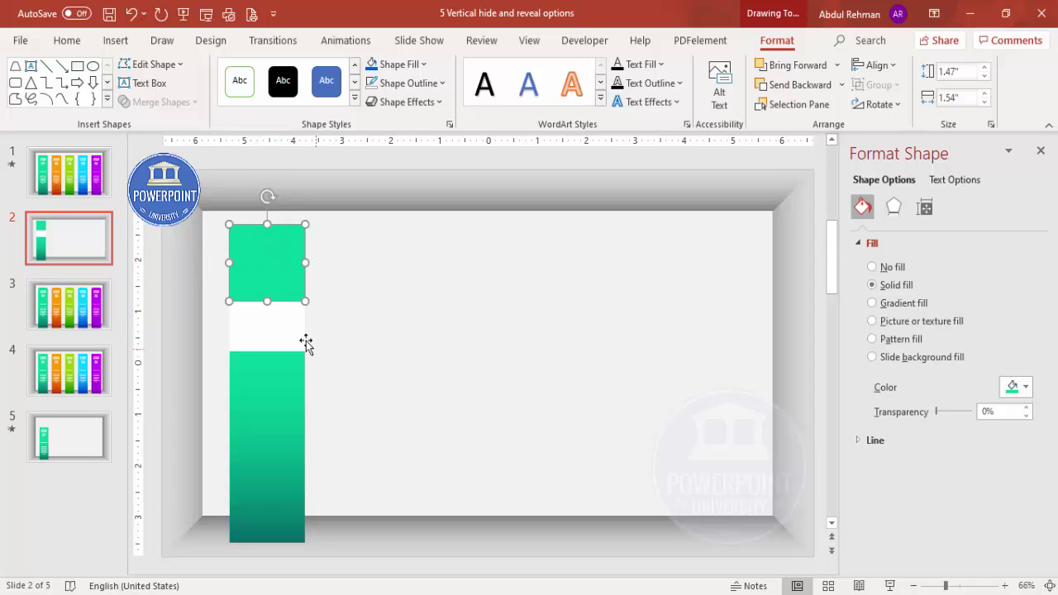
click(268, 330)
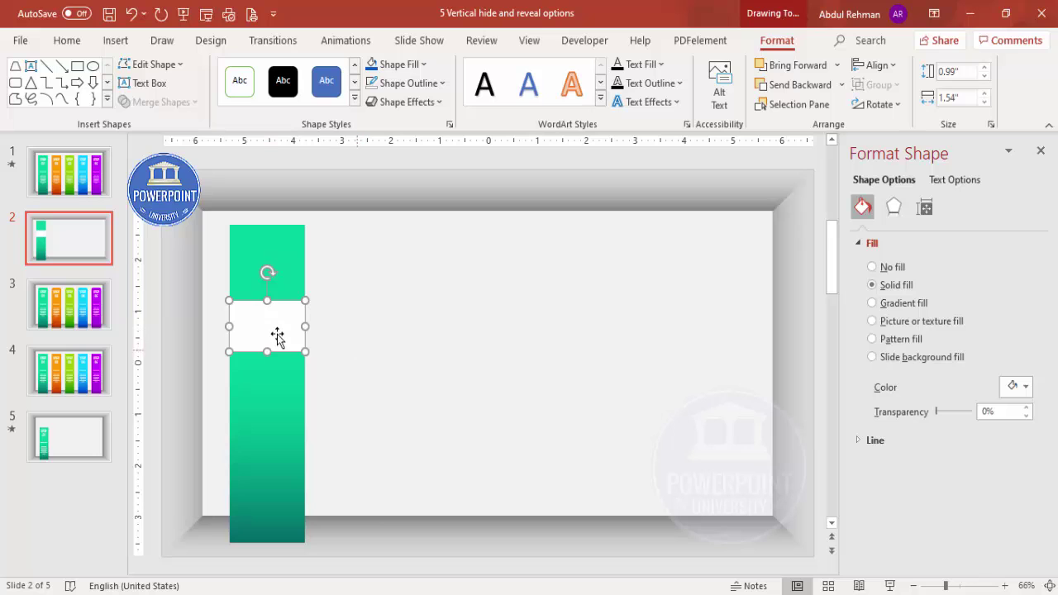
Step: Give the white inset box on the green bar a soft 9 pt blur shadow
click(893, 207)
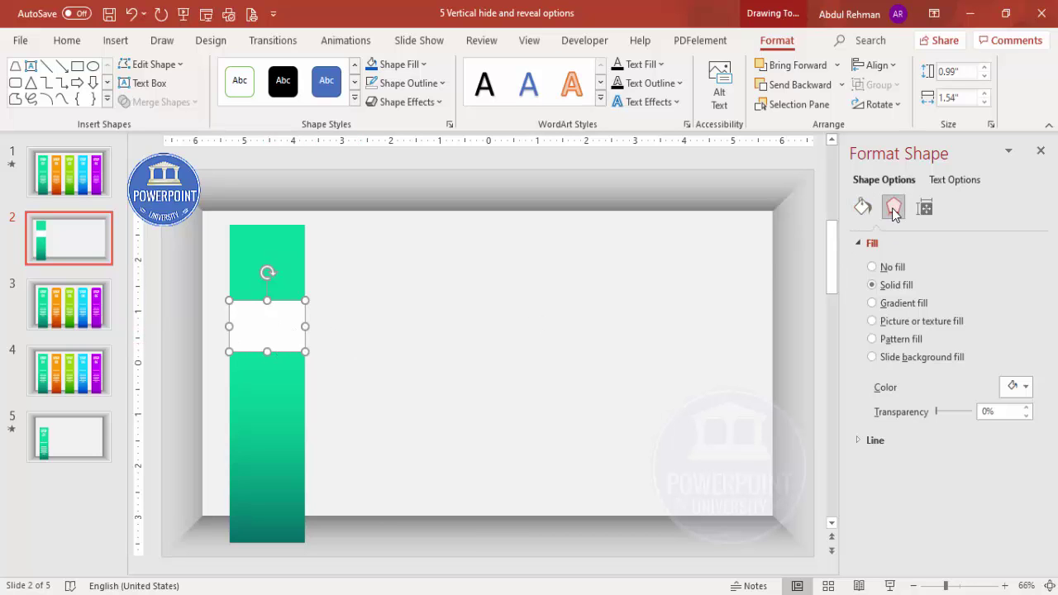
click(883, 243)
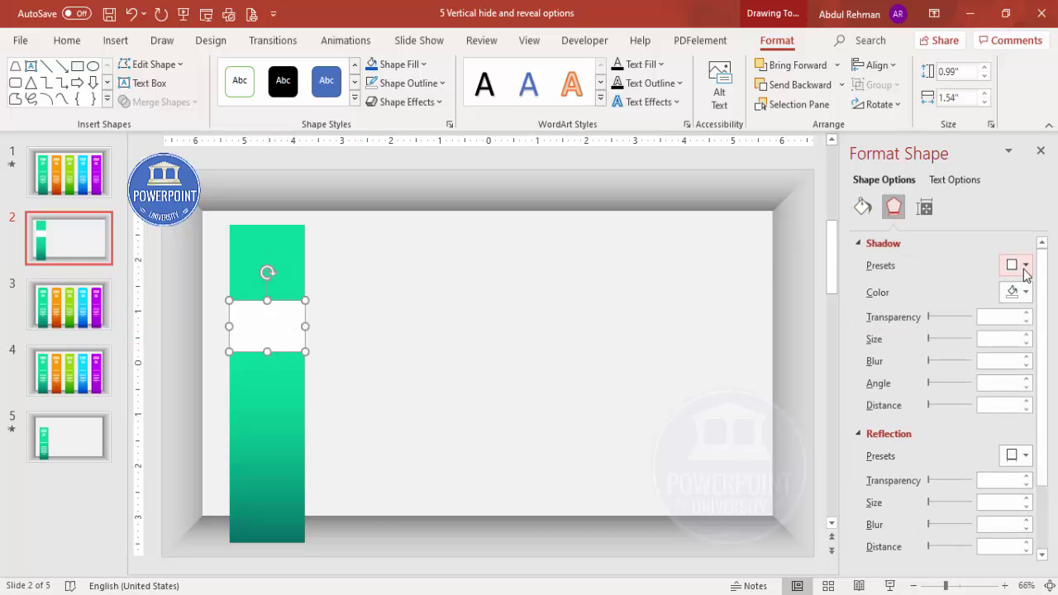
click(1024, 265)
drag(1047, 368, 1048, 440)
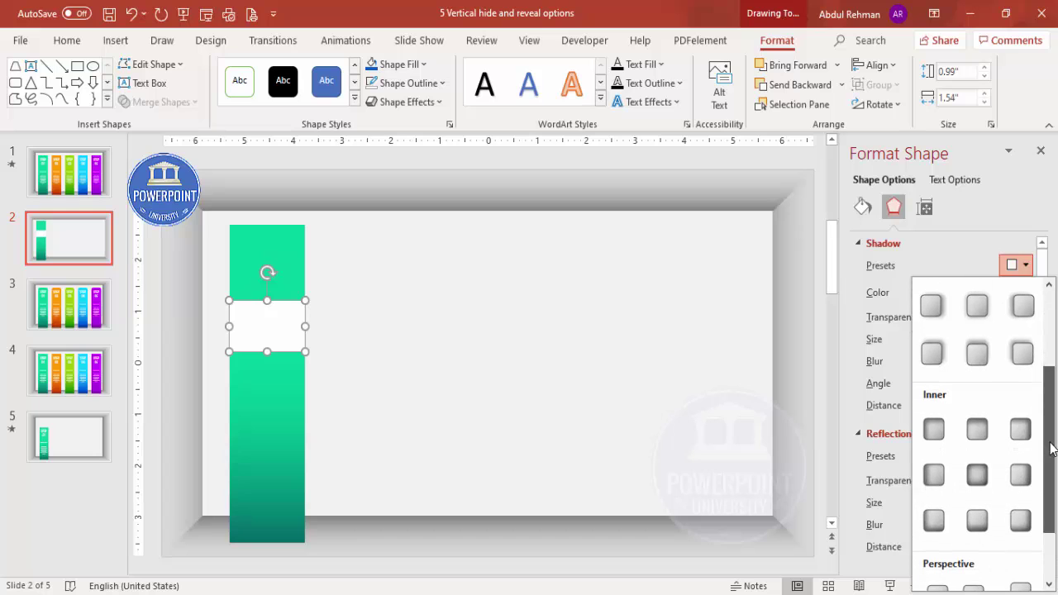
click(977, 476)
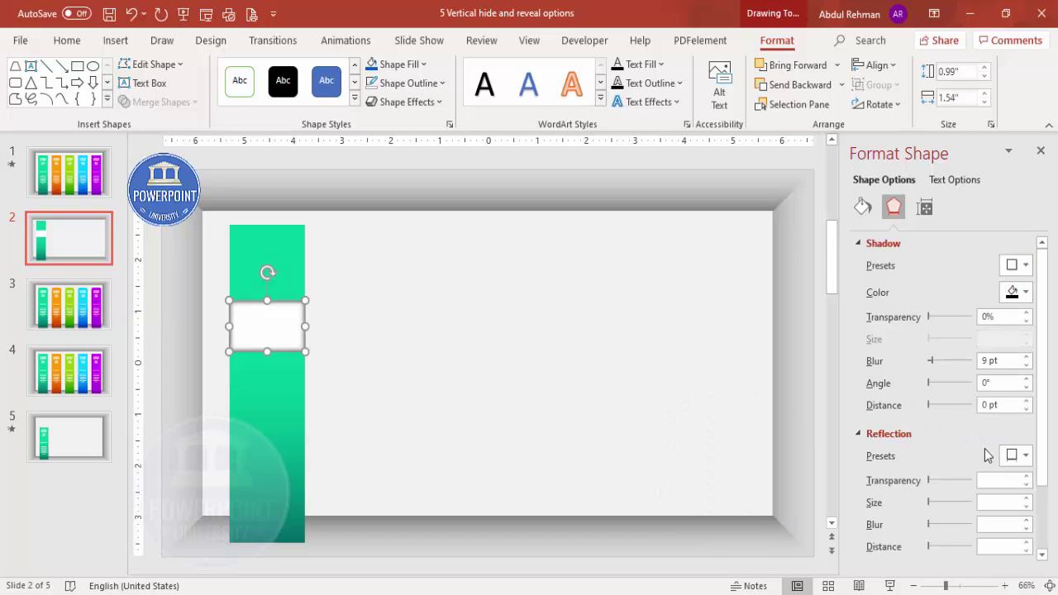
click(1024, 265)
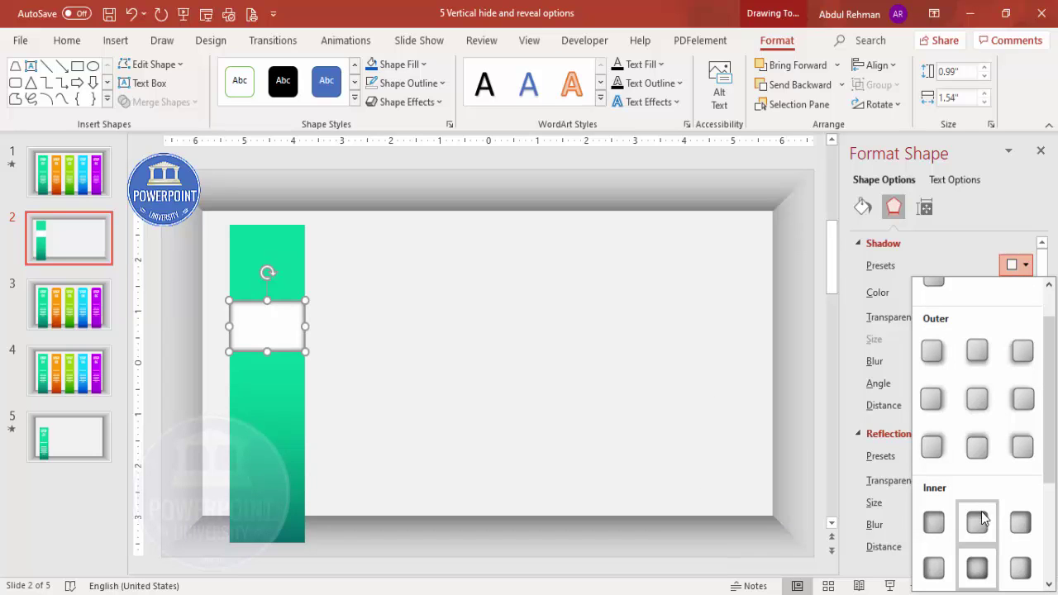
click(817, 159)
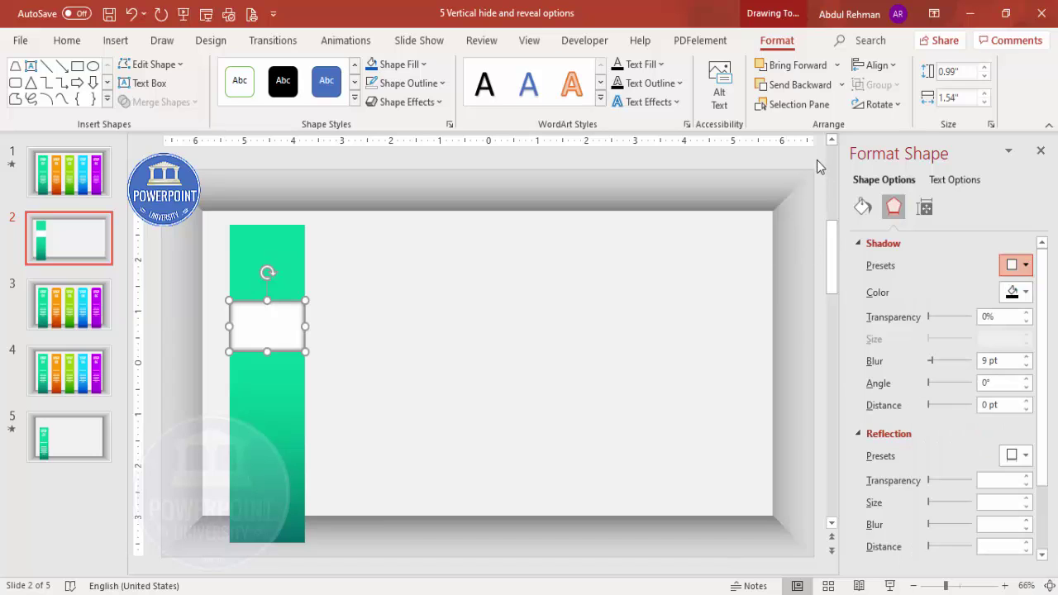
Step: Open the Insert Icons library
click(315, 193)
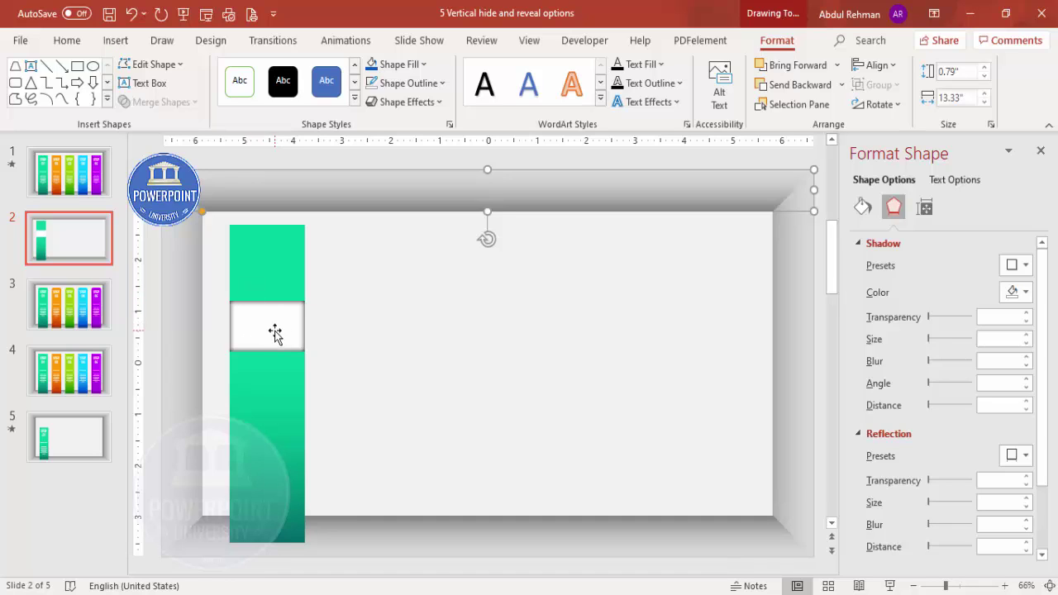
click(116, 40)
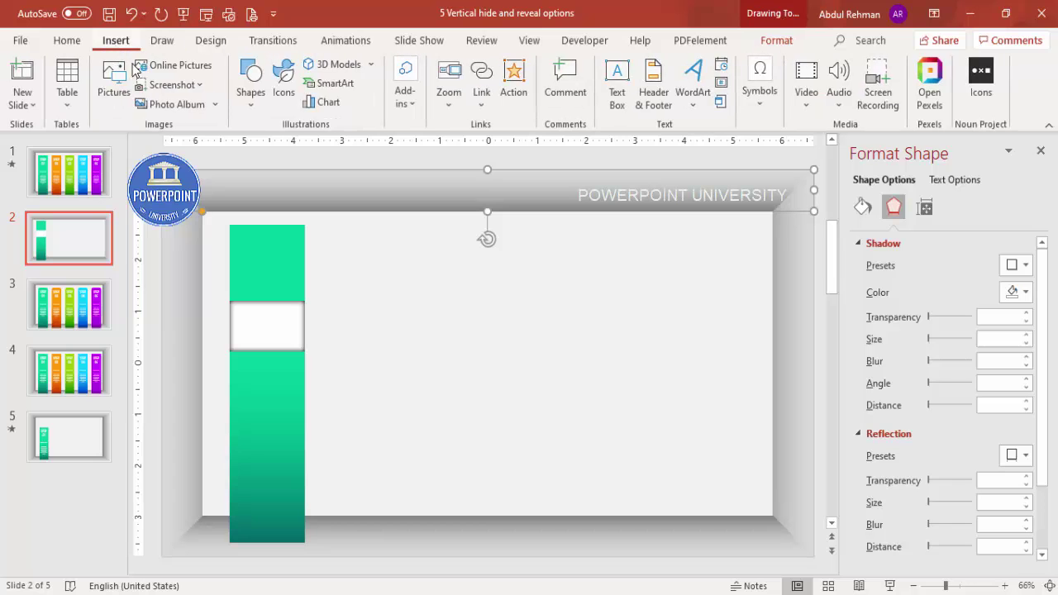
click(279, 87)
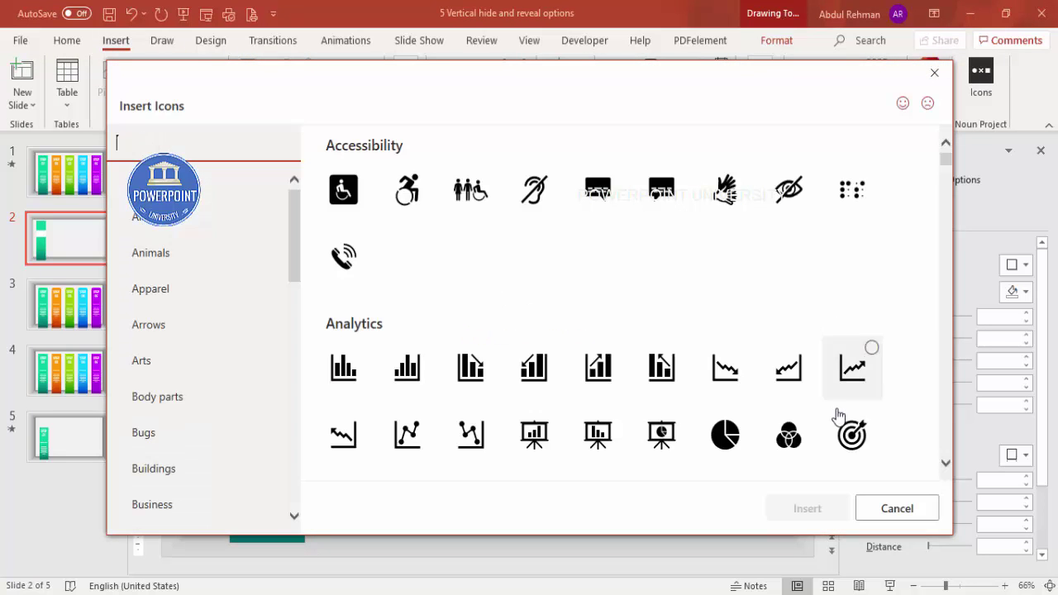
Step: Insert the target icon, resize it to 0.61" inside the white box, and fill it green
click(851, 434)
click(798, 506)
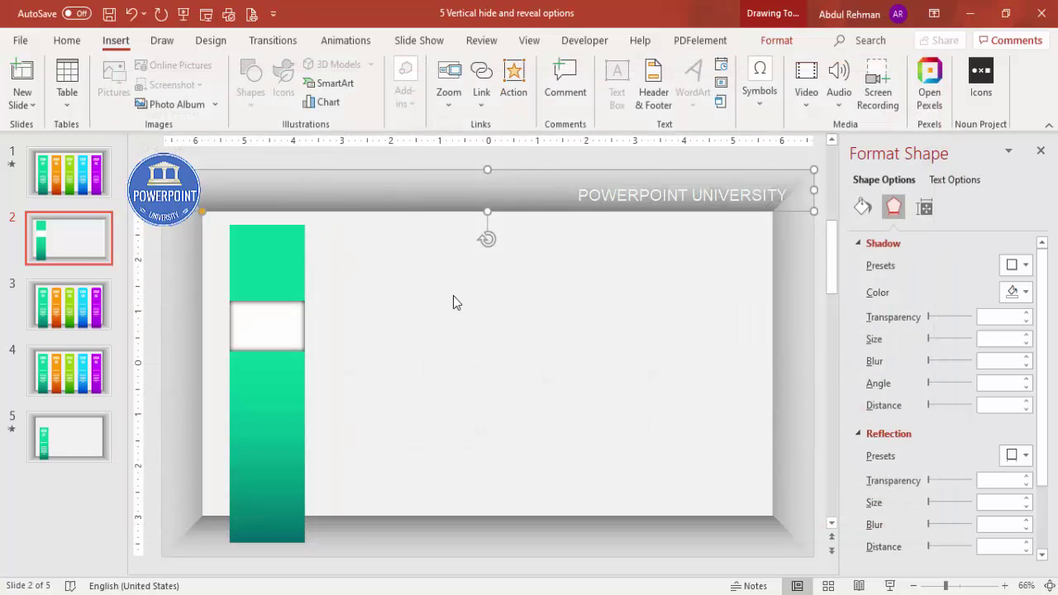
drag(463, 339, 266, 327)
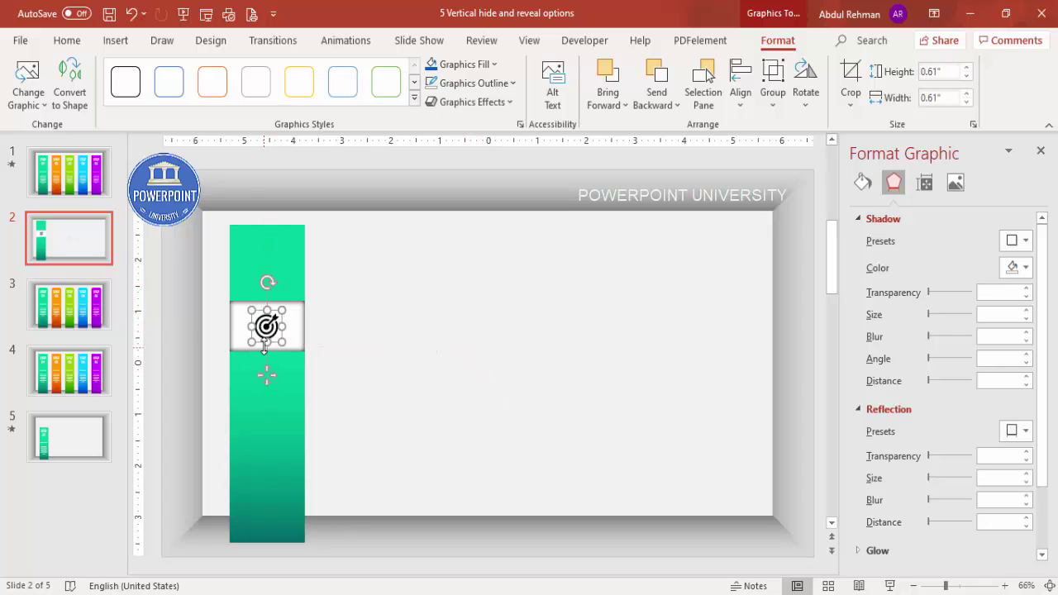
click(494, 64)
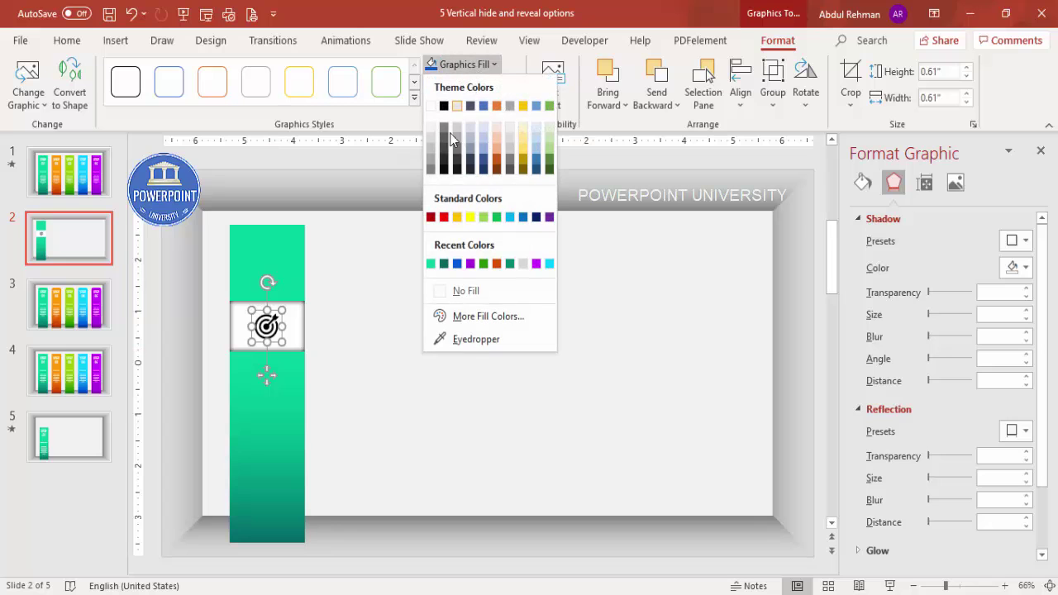
click(433, 263)
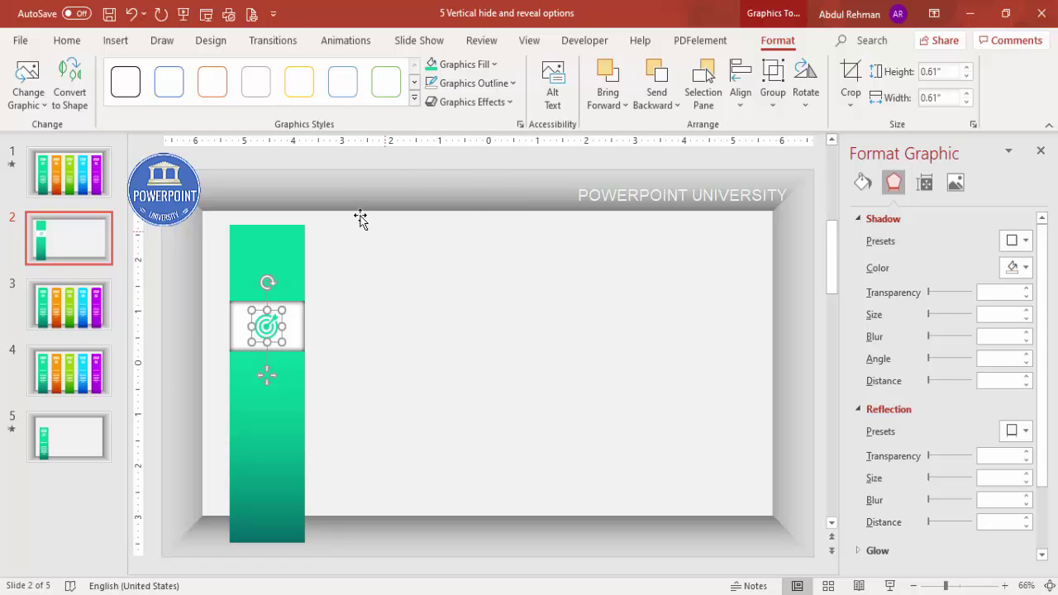
click(271, 248)
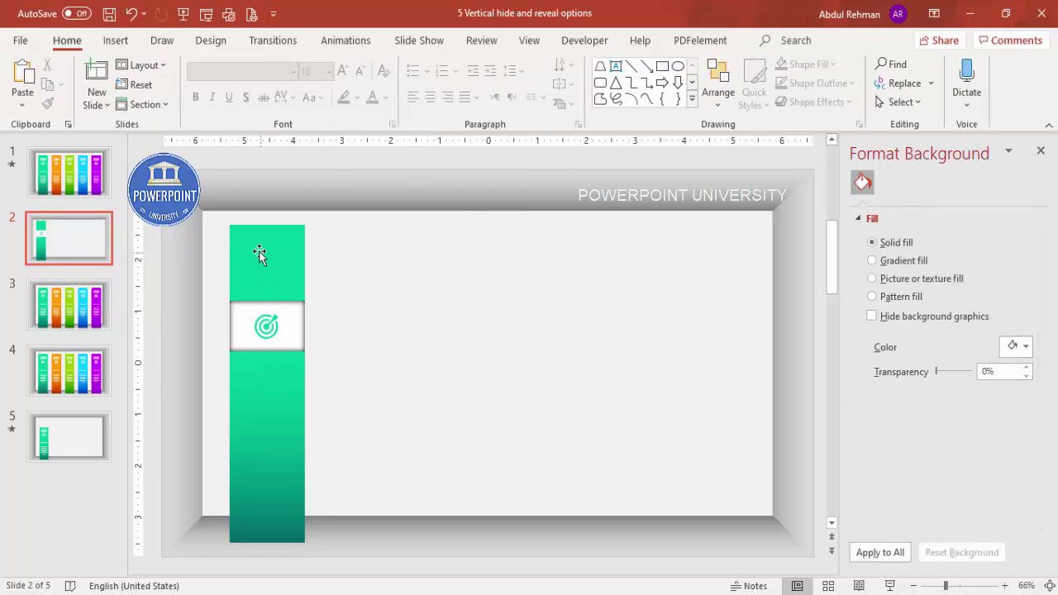
click(115, 42)
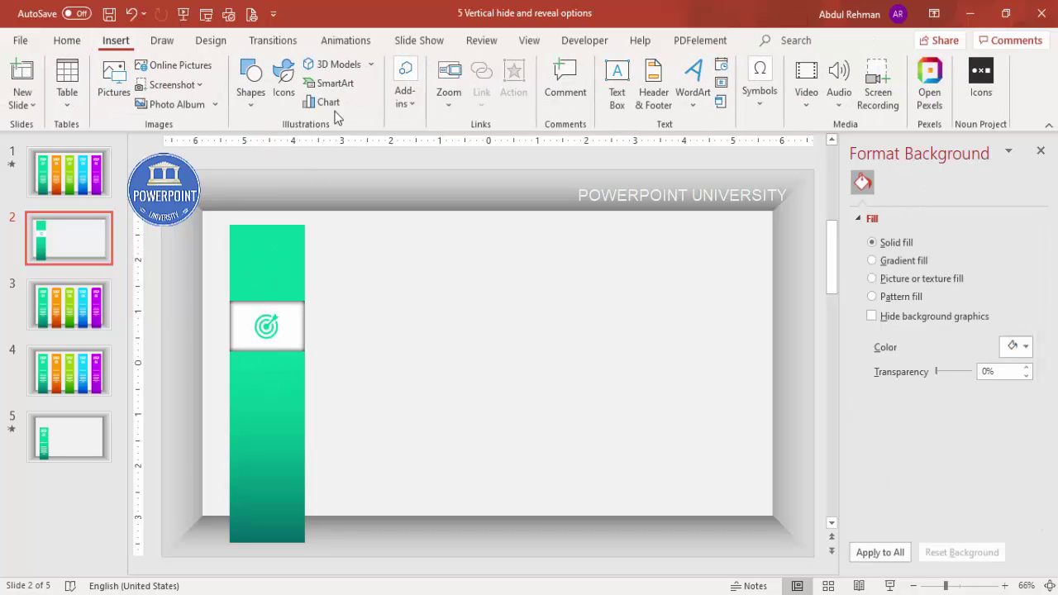
Step: Add a text box reading 'STEP' and '01' on two lines over the bar's top section
click(619, 86)
drag(248, 246, 319, 281)
text(STEP)
key(Return)
text(01)
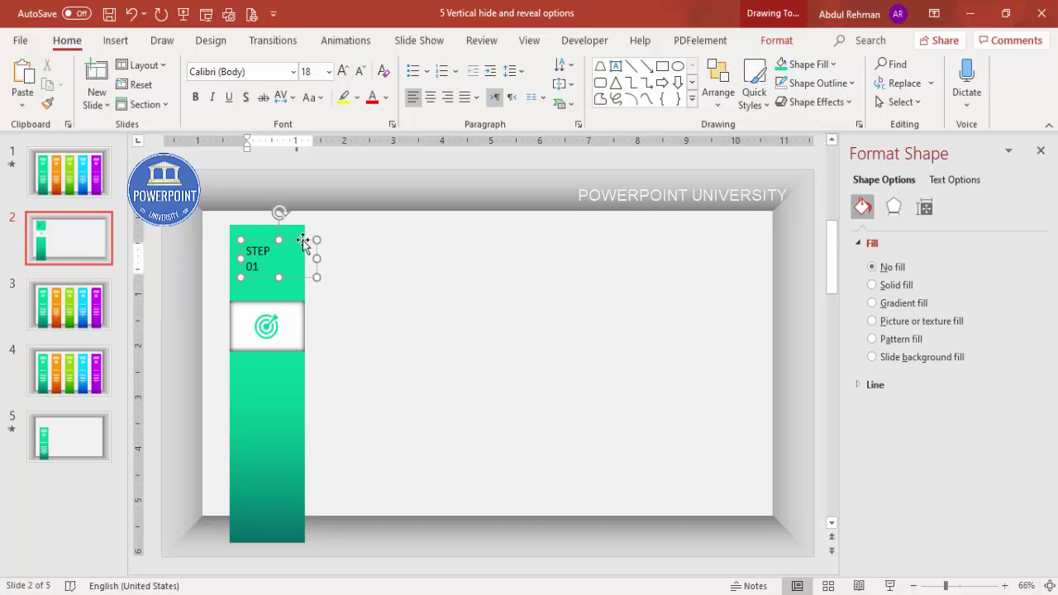
key(Escape)
Step: Format STEP 01 as centred, white, bold Century Gothic at 32 pt
click(430, 97)
click(385, 98)
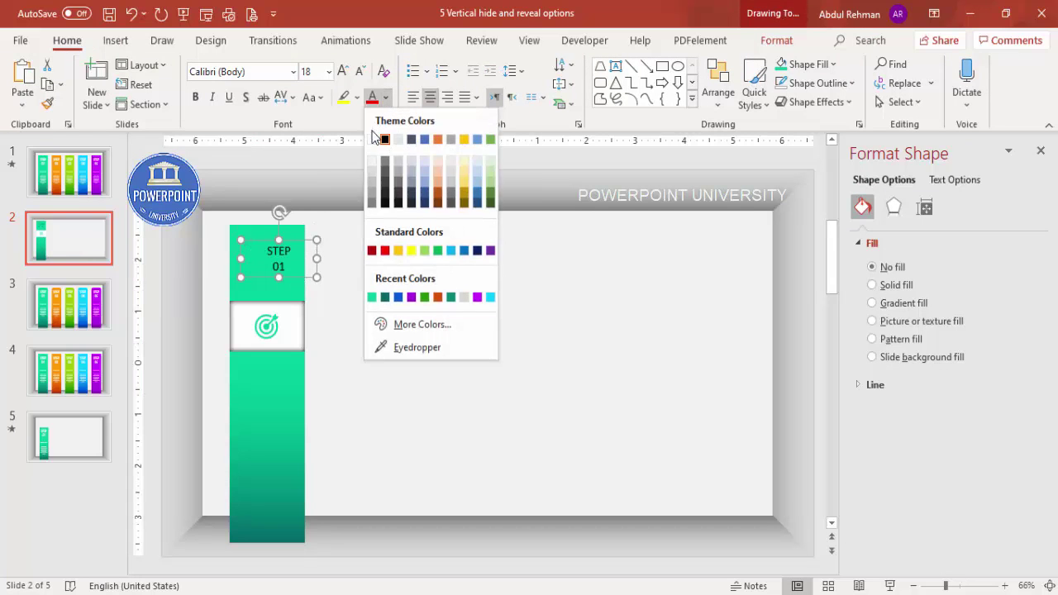
click(372, 138)
click(265, 73)
text(Century Gothic)
key(Return)
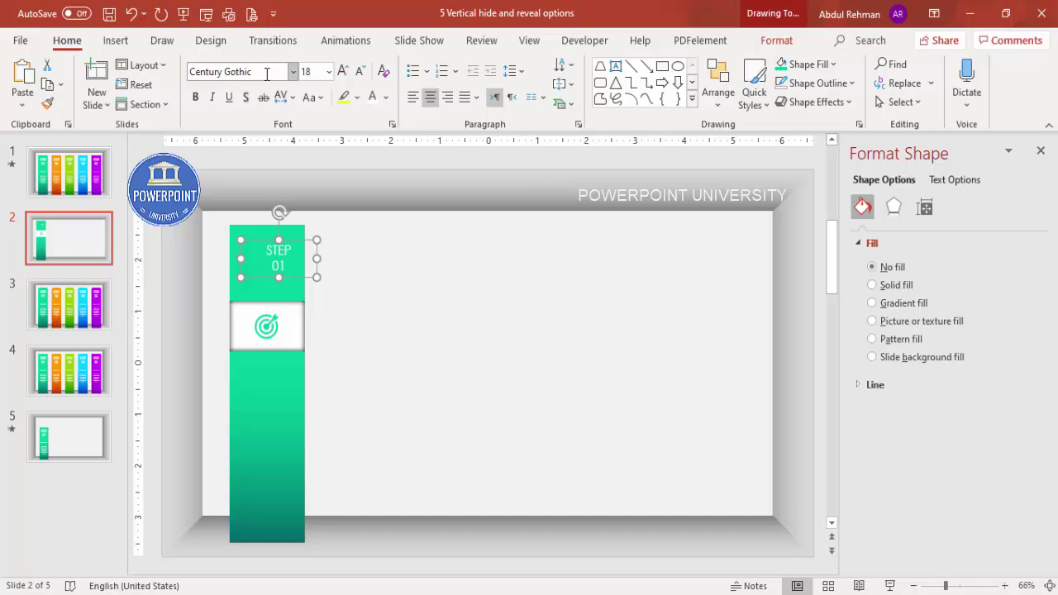
click(195, 97)
click(342, 71)
click(342, 71)
click(342, 71)
click(342, 71)
Step: Centre the STEP 01 label on the green top section of the bar
drag(301, 240, 290, 236)
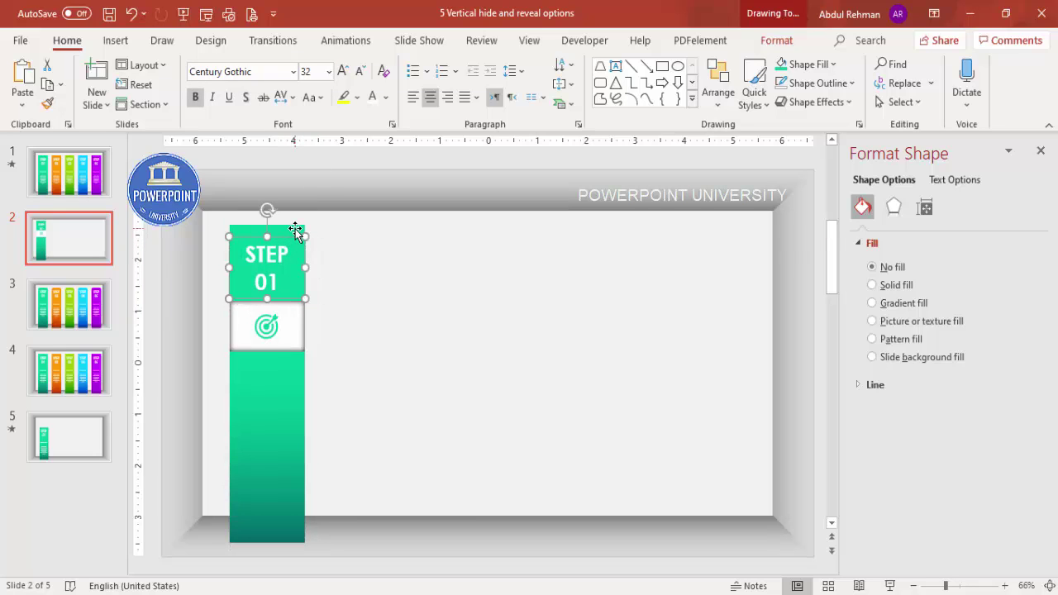
shift+click(296, 232)
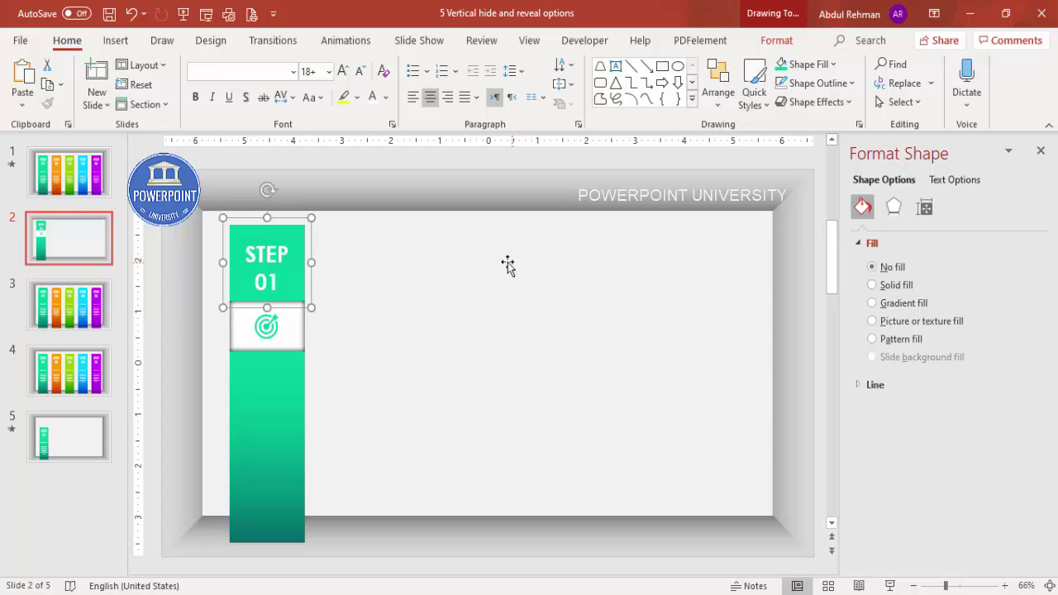
drag(284, 235, 439, 235)
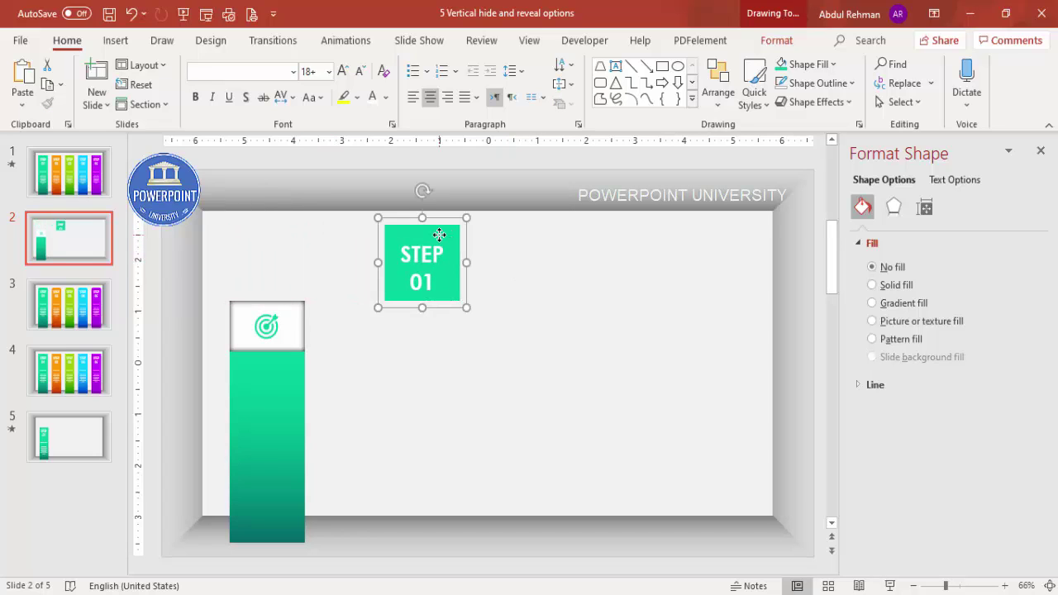
key(ctrl+z)
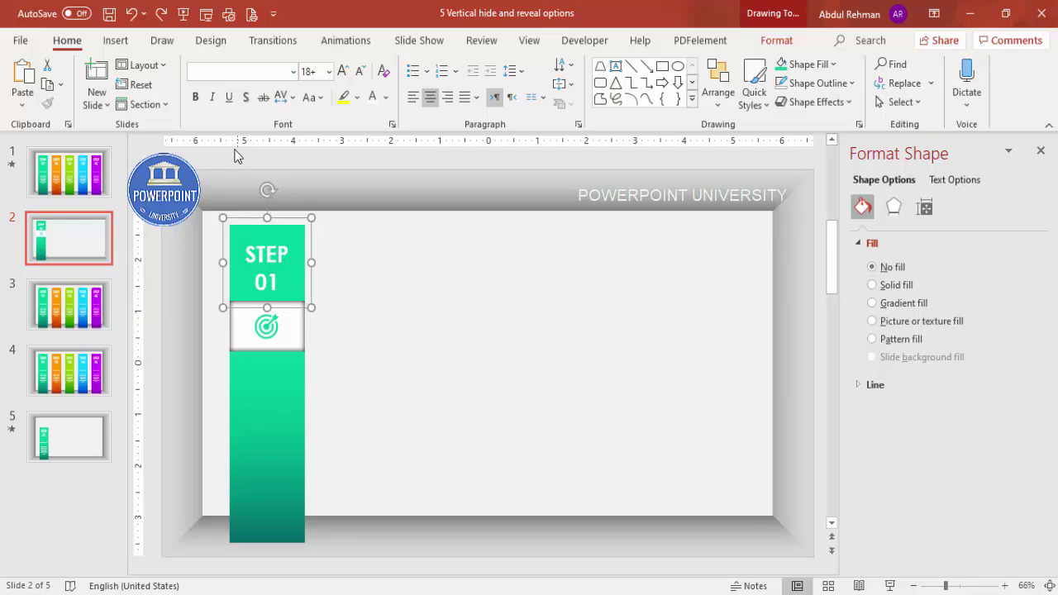
click(232, 157)
Step: Add a centred, bold Century Gothic 'YOUR TITLE' text box below the icon
click(116, 39)
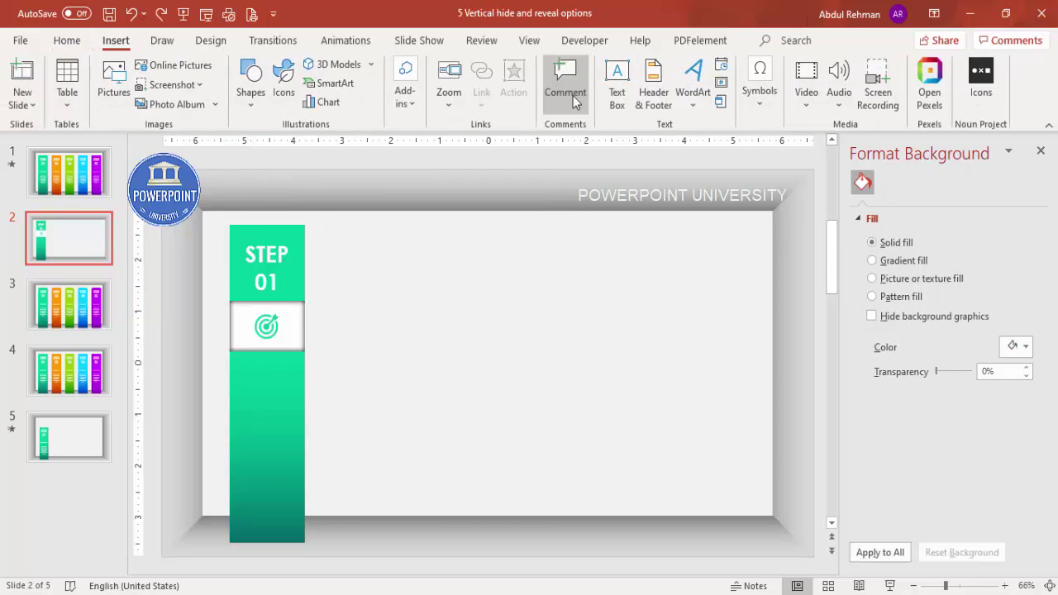
click(612, 88)
drag(232, 367, 305, 393)
text(Y)
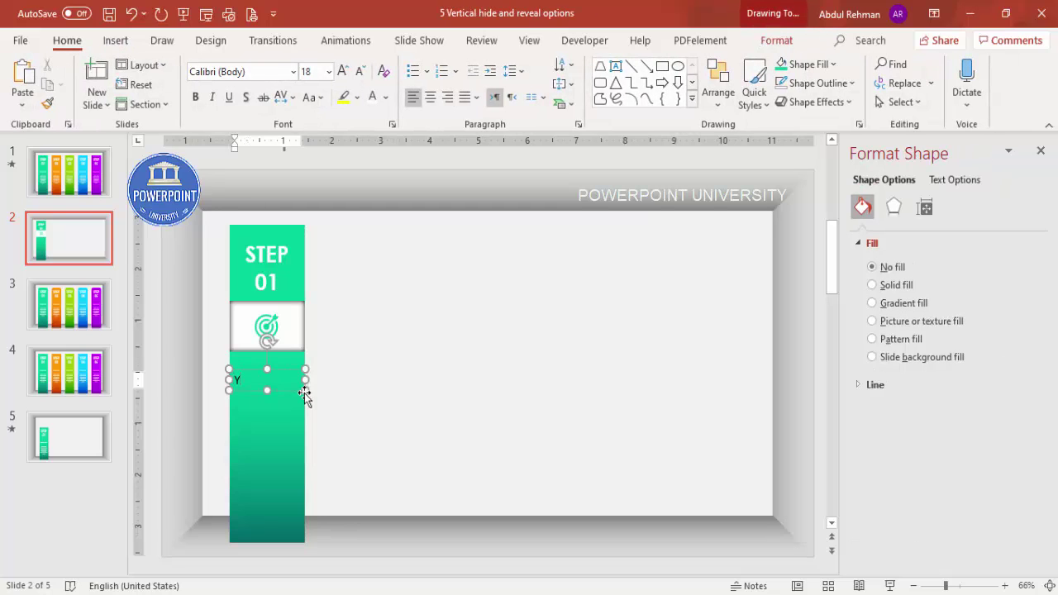
text(OUR TITLE)
click(299, 373)
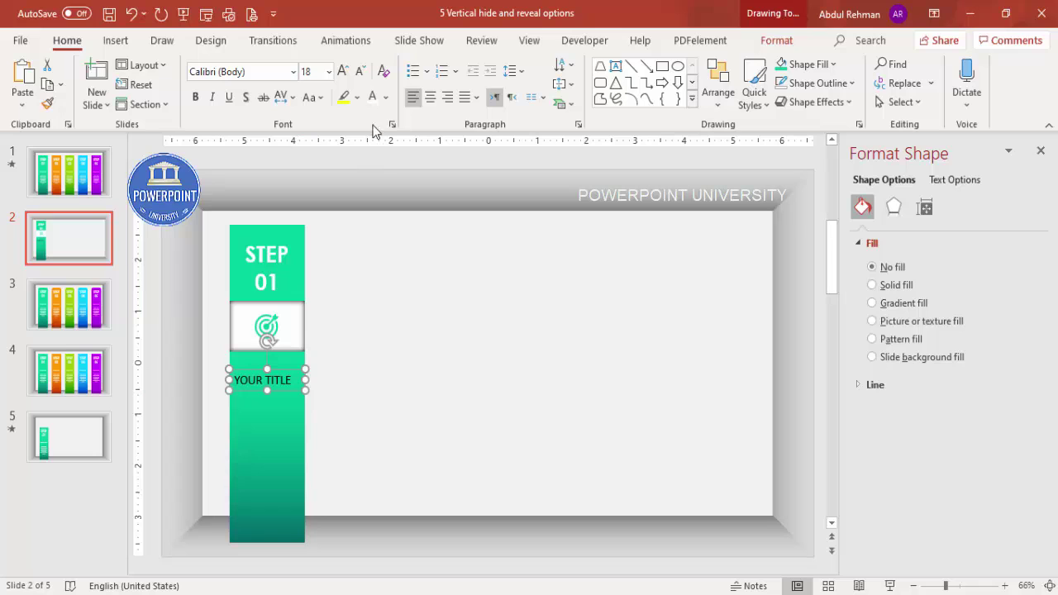
click(257, 72)
text(Century Gothic)
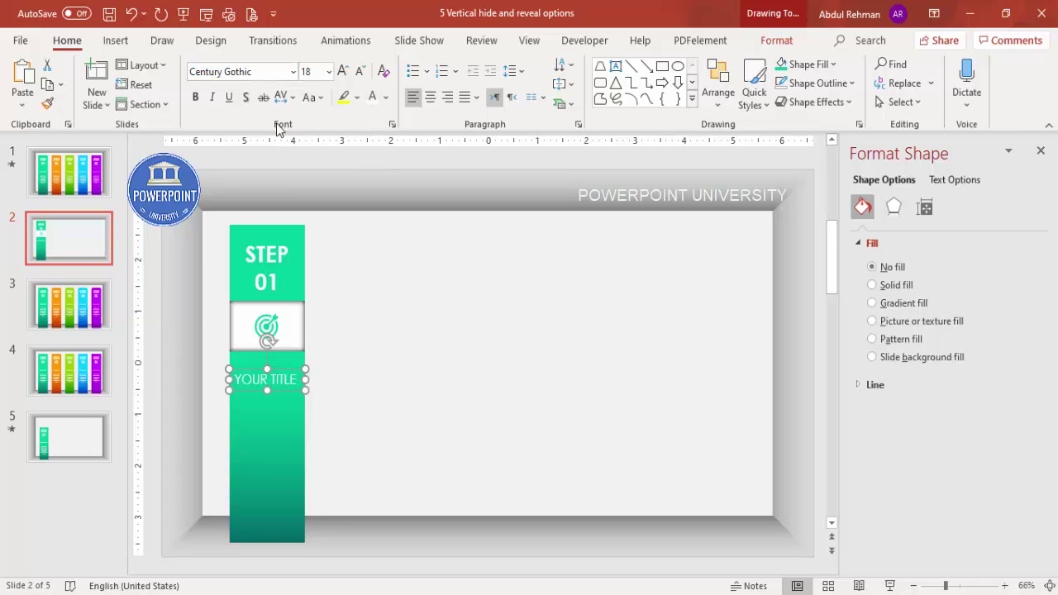
click(195, 97)
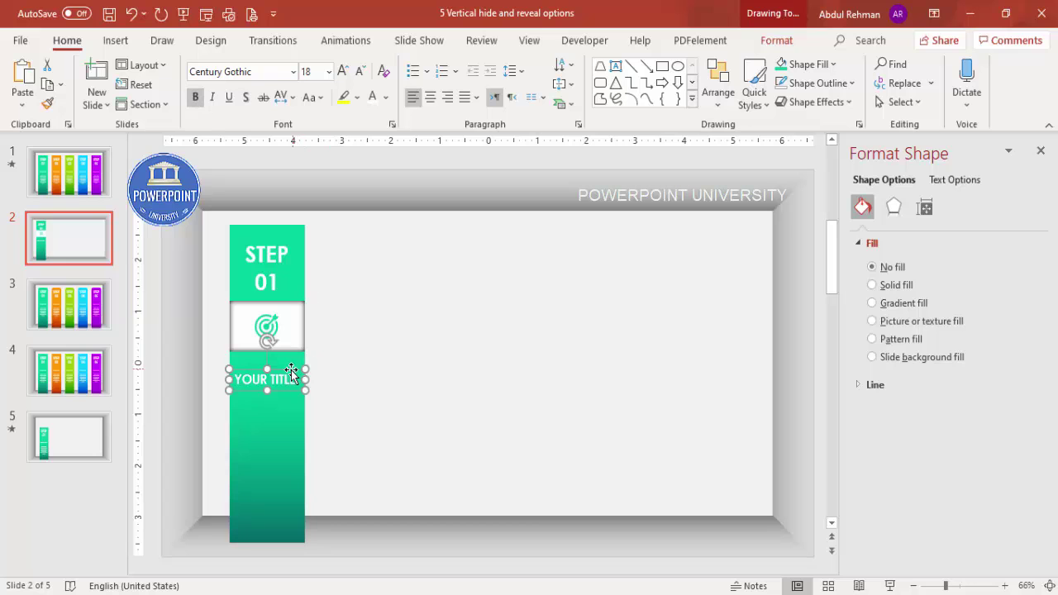
click(430, 98)
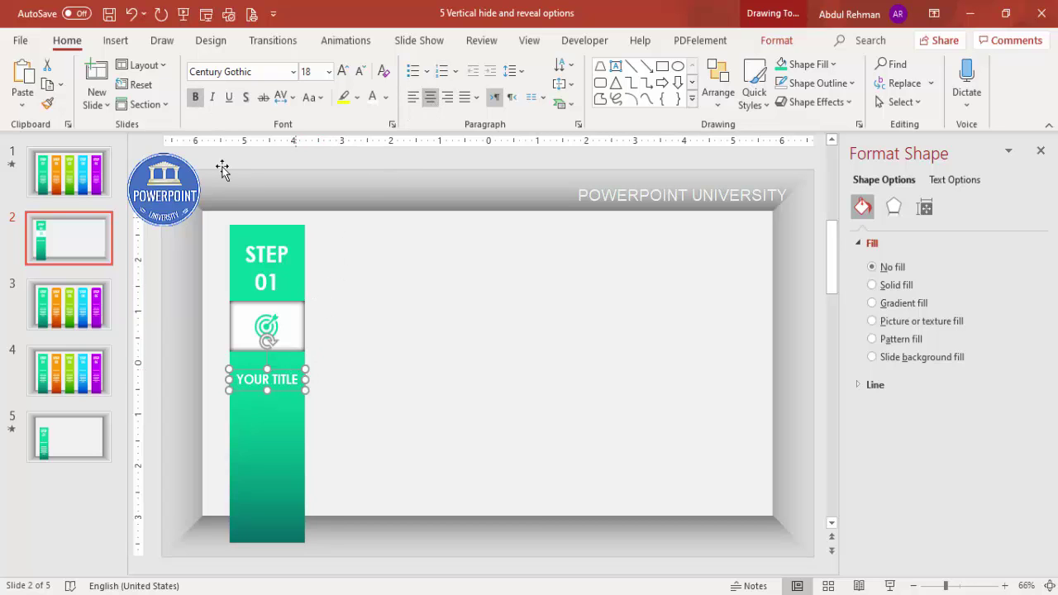
Step: Add a centred, white, 14 pt 'Add detail text here' box aligned under the title
click(116, 40)
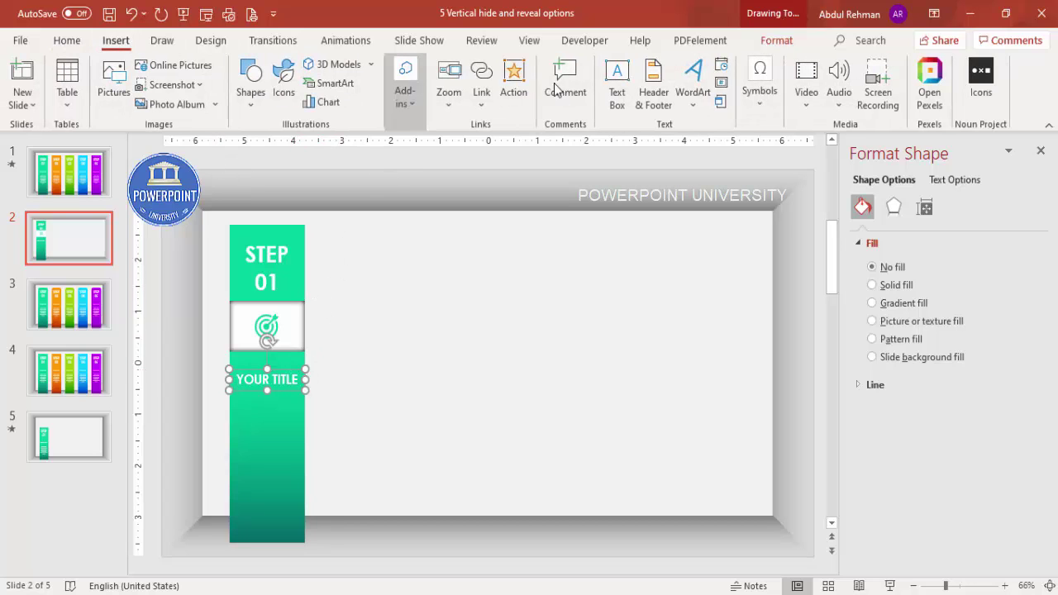
click(616, 84)
drag(238, 403, 302, 451)
text(Add d)
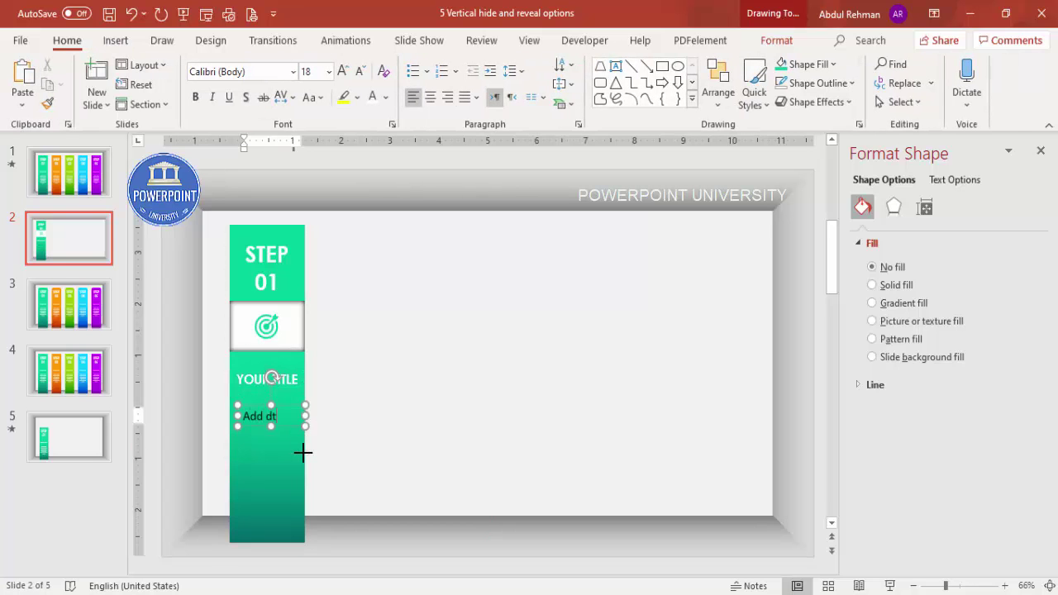
text(etail text here)
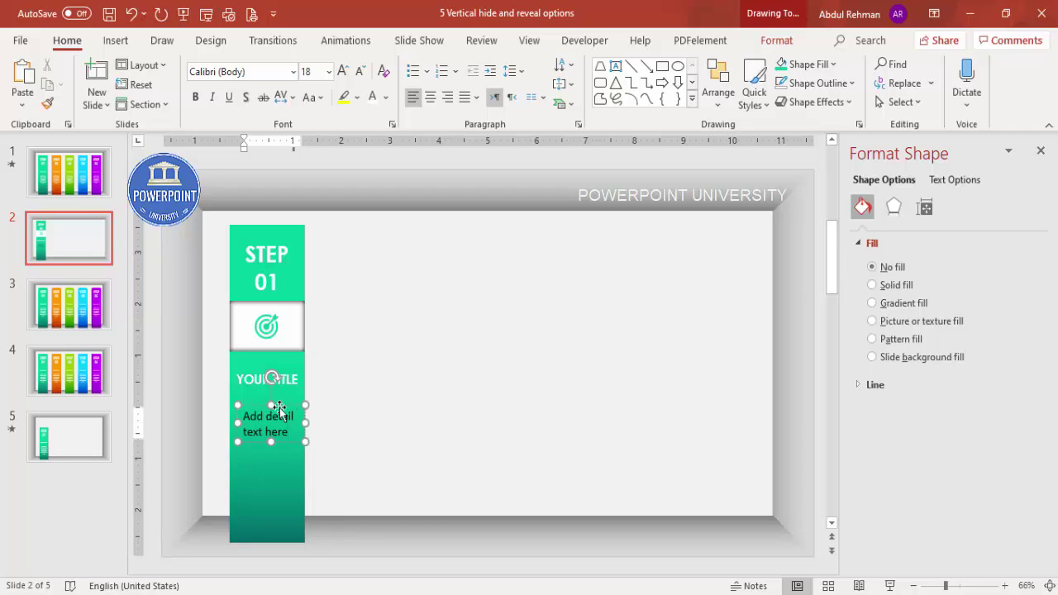
click(279, 411)
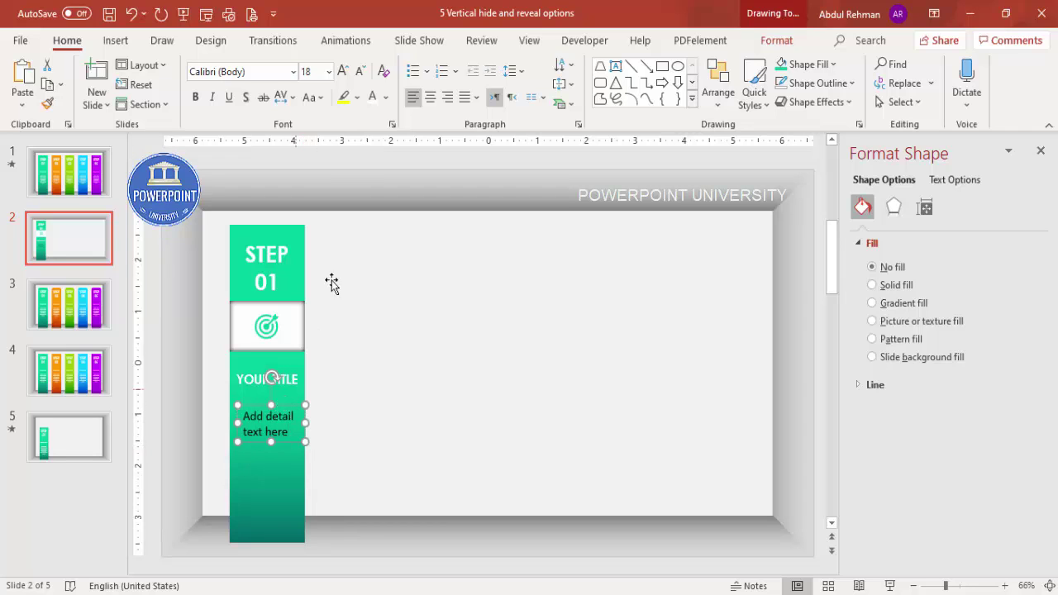
click(374, 101)
click(430, 97)
click(359, 71)
click(359, 71)
click(285, 407)
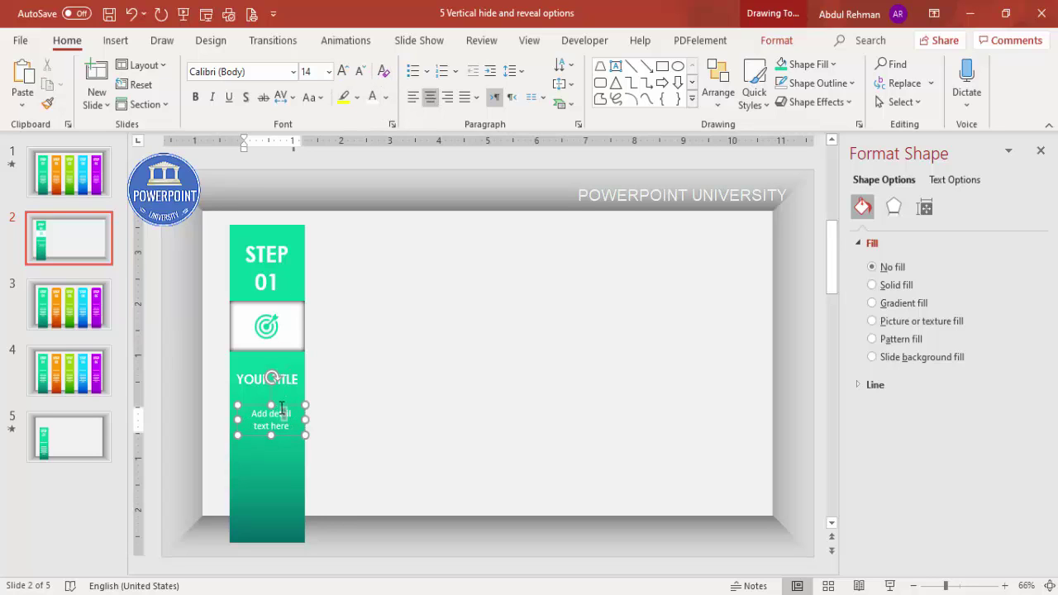
drag(287, 404, 291, 405)
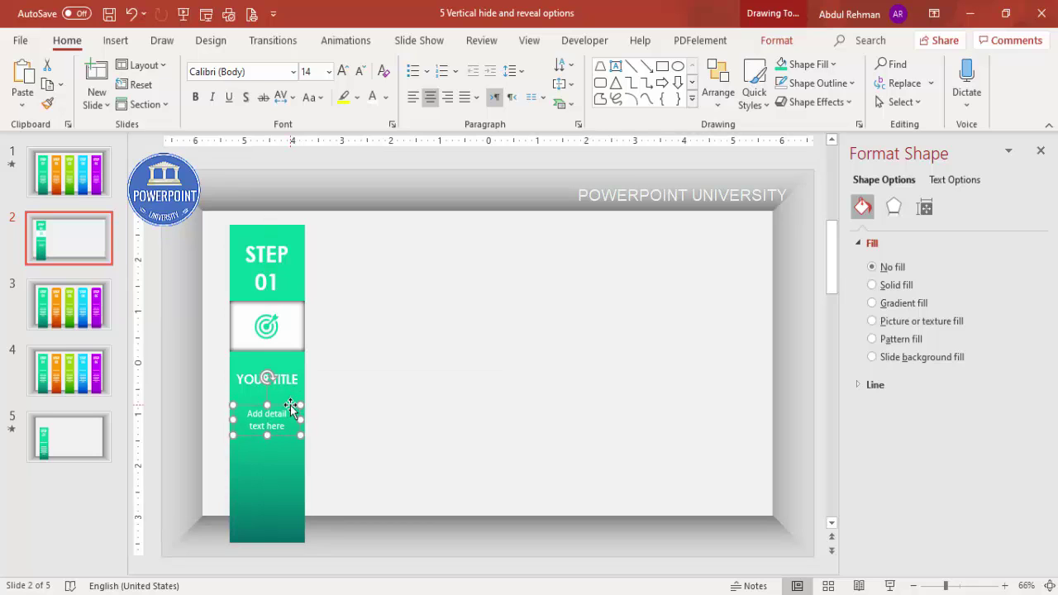
click(287, 499)
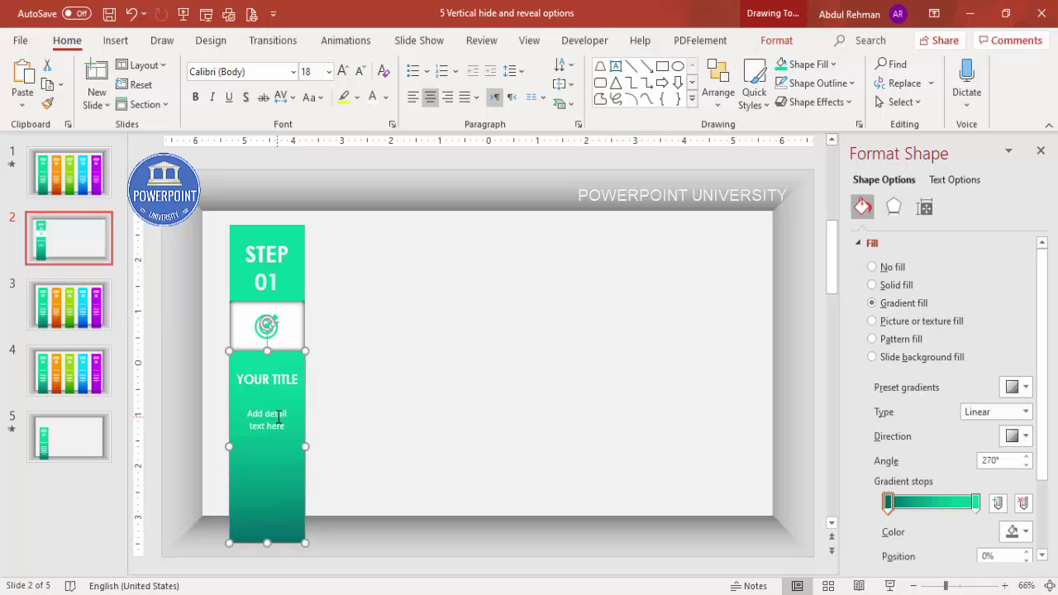
Step: Group the lower green bar with the YOUR TITLE and detail boxes, then close the formatting pane
shift+click(279, 417)
shift+click(290, 378)
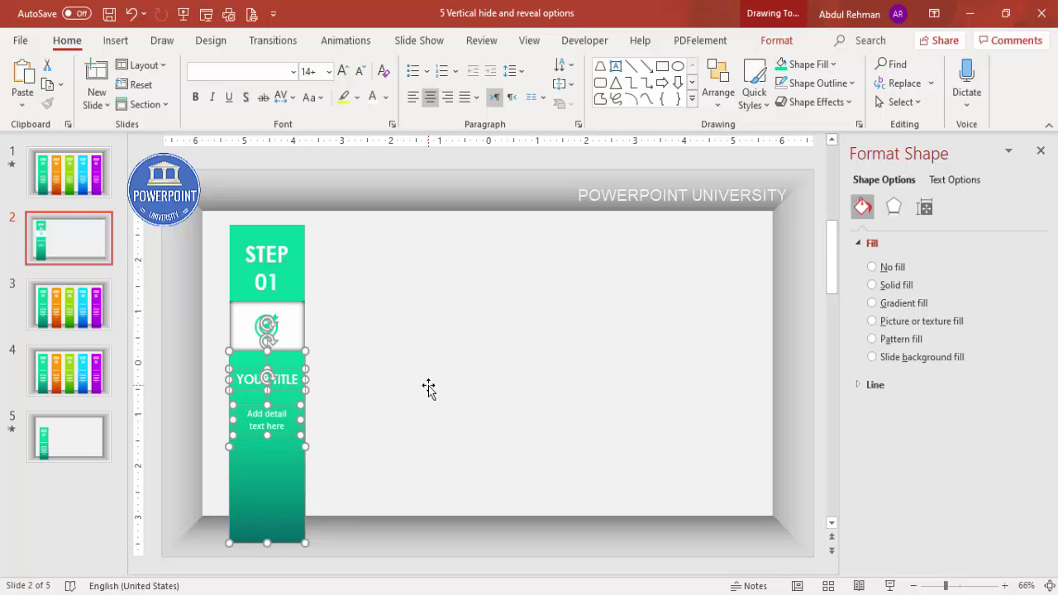
key(ctrl+g)
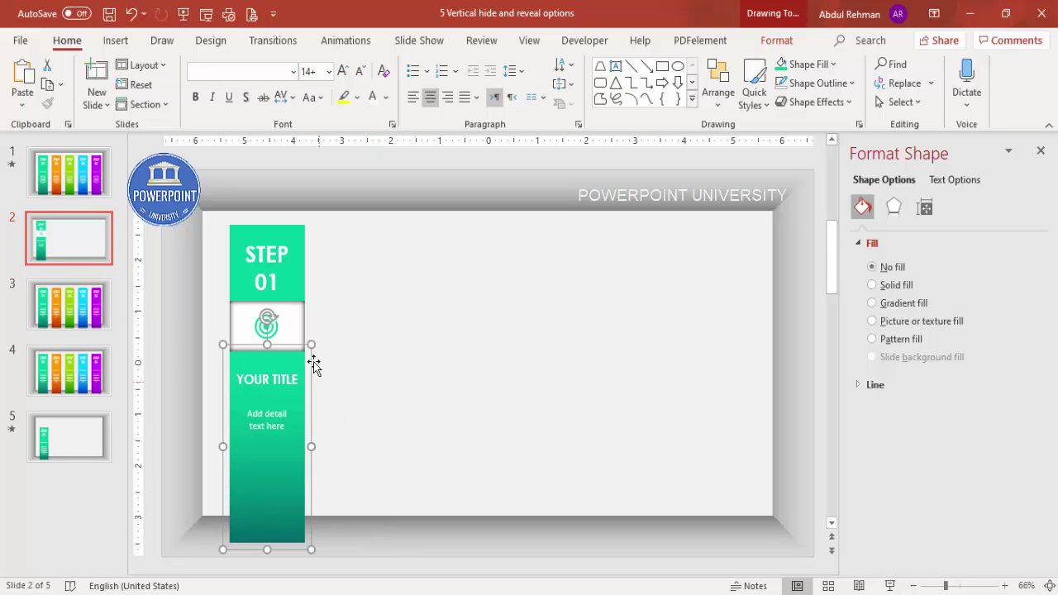
click(288, 323)
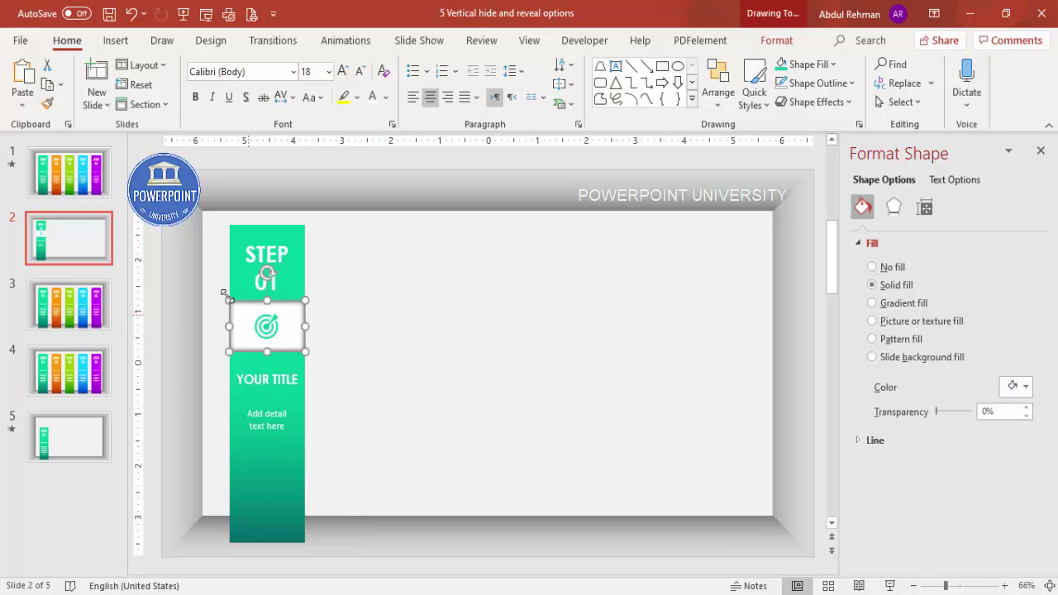
click(289, 163)
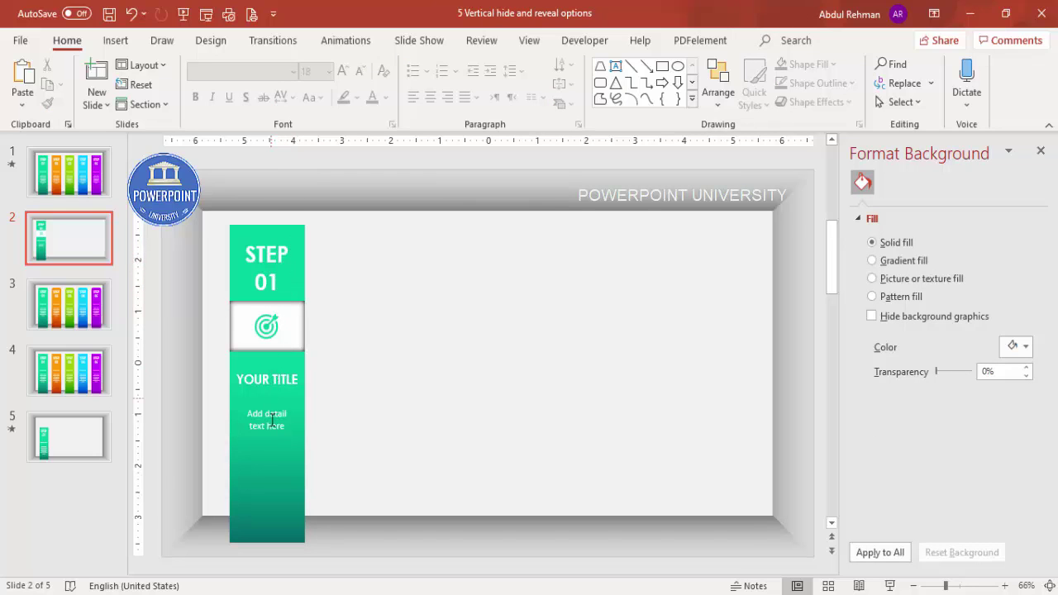
click(1040, 150)
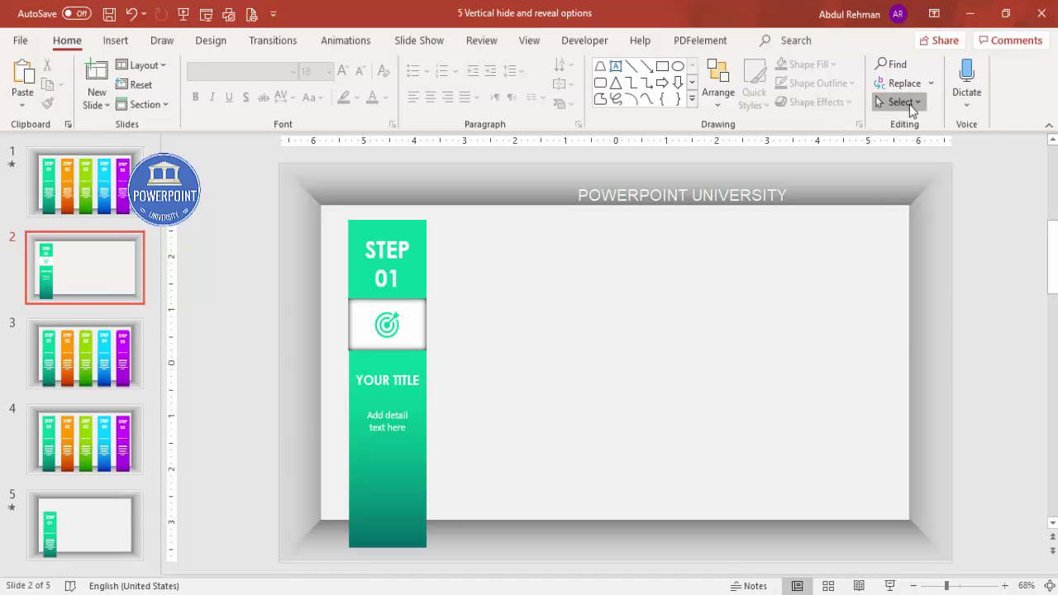
Step: In the Selection Pane, rename Group 23 to 'Bottom Part Option 1'
click(902, 101)
click(916, 169)
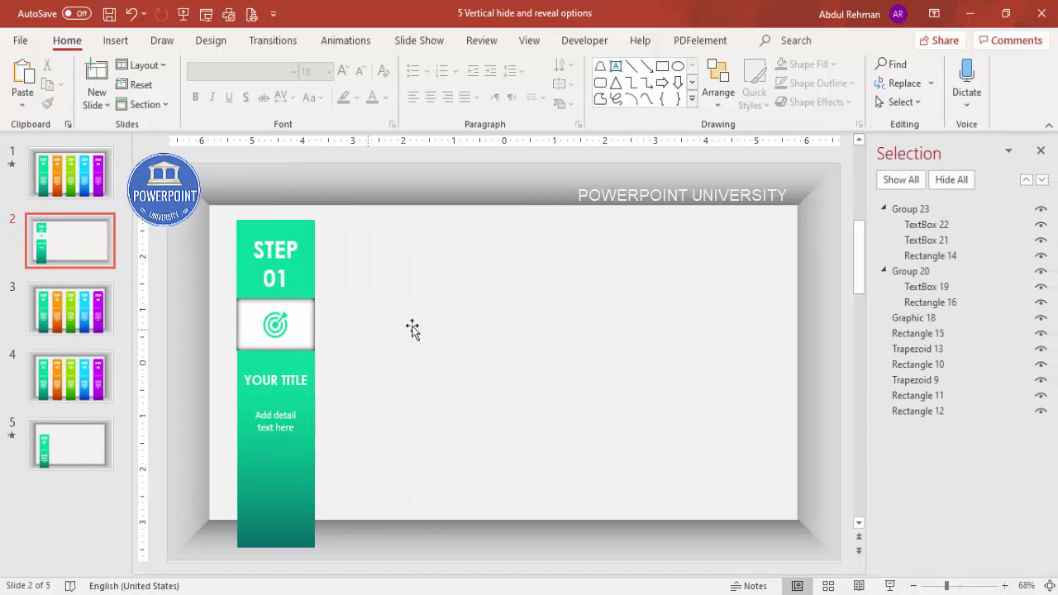
click(286, 455)
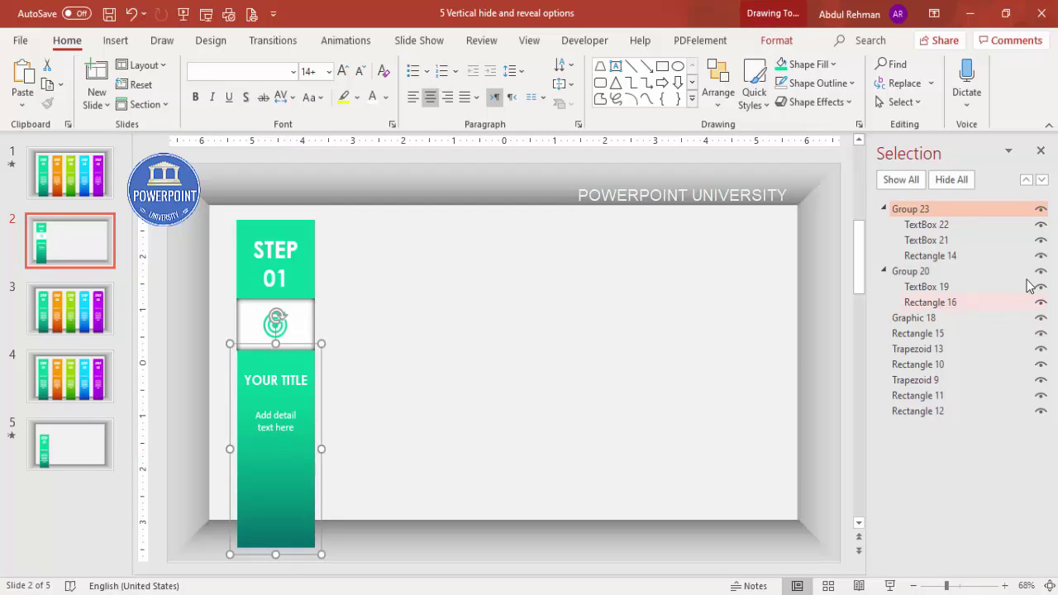
double_click(950, 209)
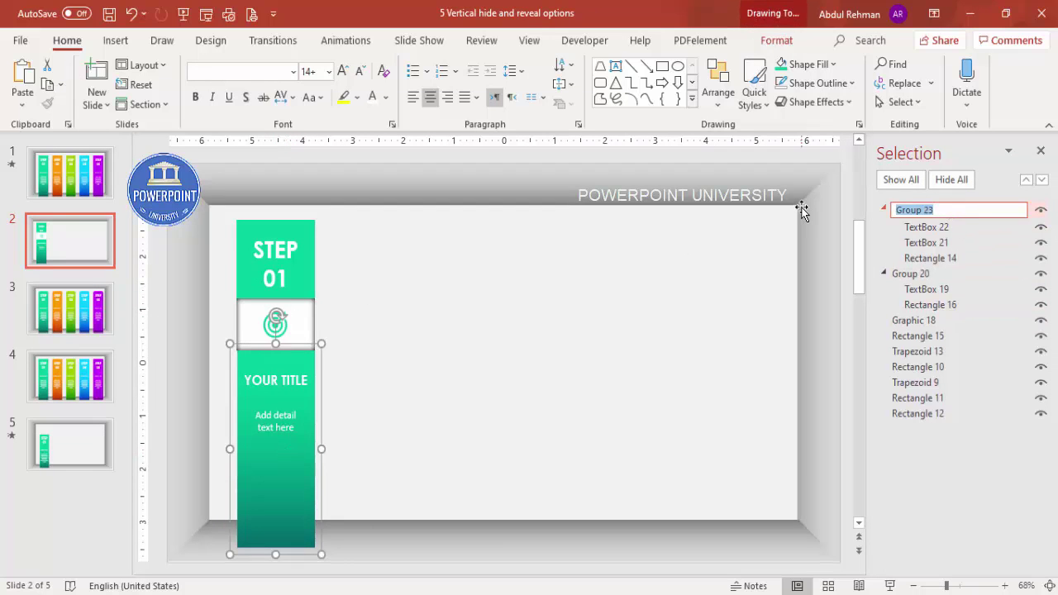
text(Bottom Part 1)
key(BackSpace)
text(Option 1)
click(310, 231)
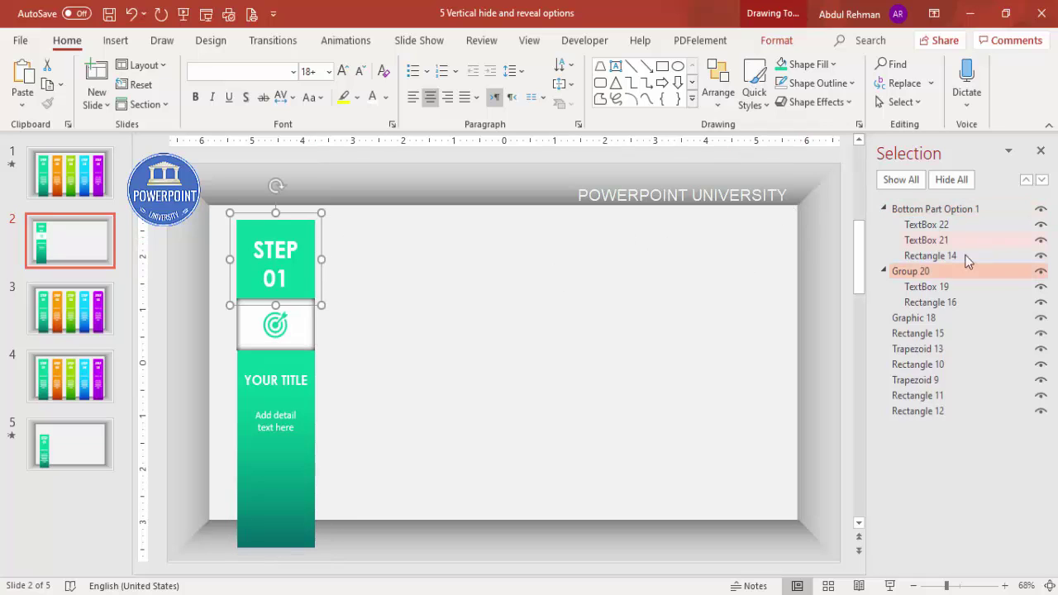
Step: Rename Group 20 to 'Top Part Option 1'
click(932, 286)
click(913, 273)
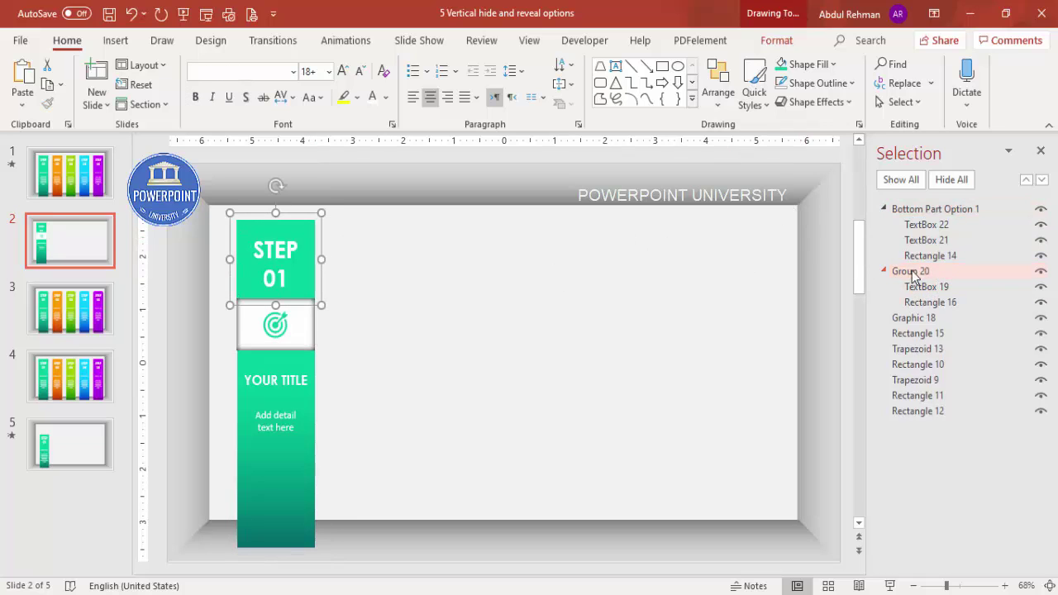
key(ctrl+a)
text(To)
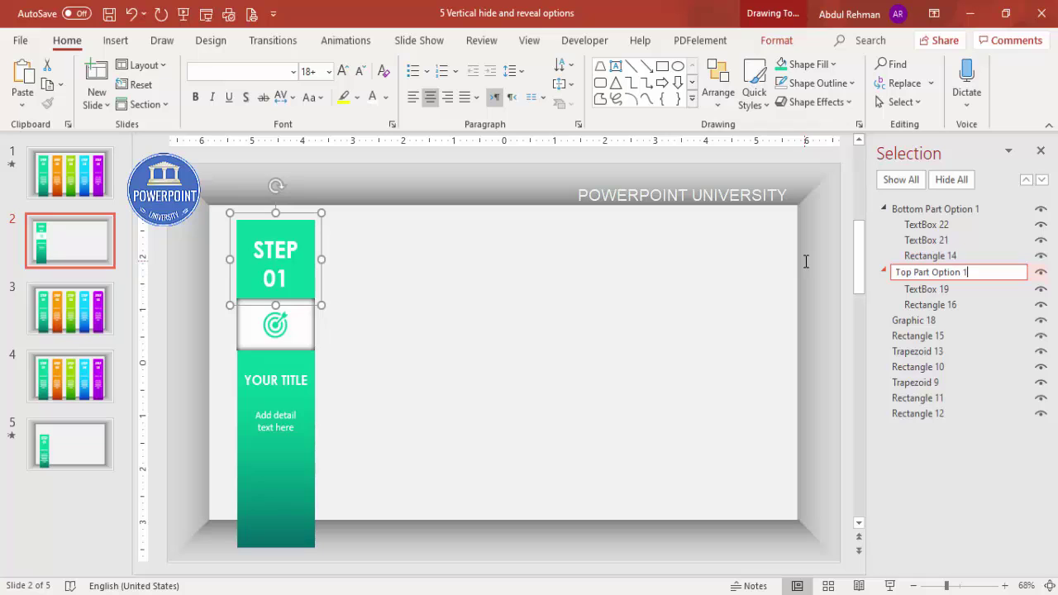
key(Return)
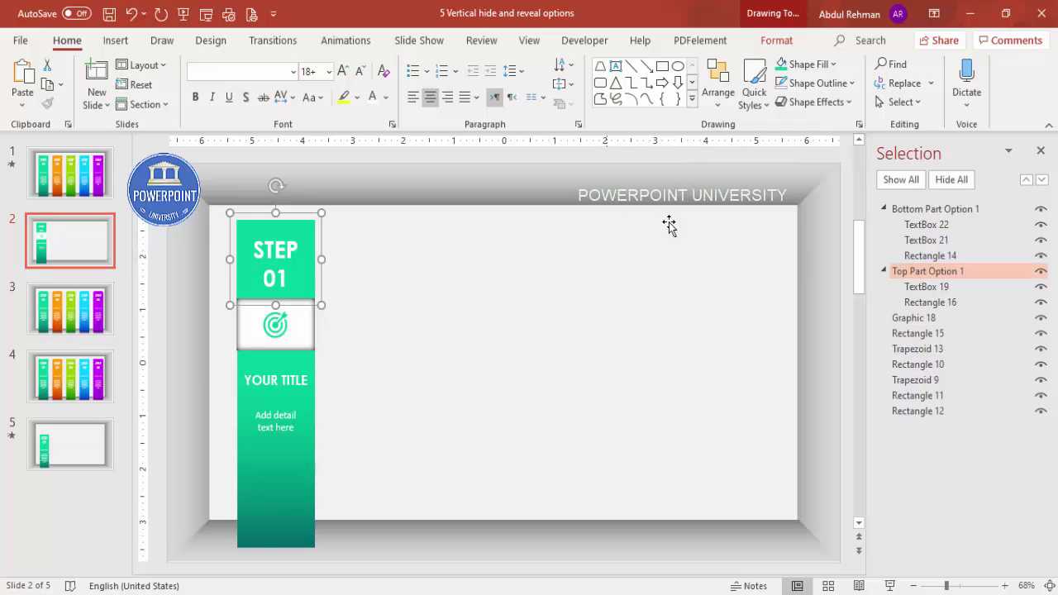
Step: Nudge the Top Part Option 1 group down over the icon box and adjust its rectangle's edge
click(423, 165)
click(290, 231)
key(Down)
key(Down)
key(Down)
key(Down)
key(Down)
key(Down)
key(Down)
key(Down)
key(Down)
key(Down)
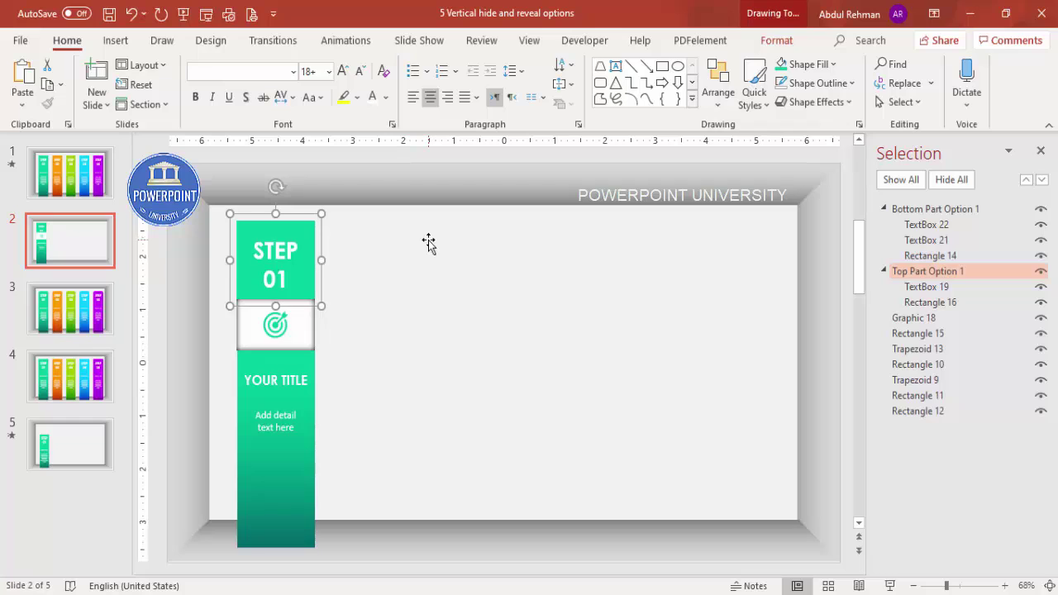
key(Down)
key(Down)
key(Down)
key(Down)
key(Down)
key(Down)
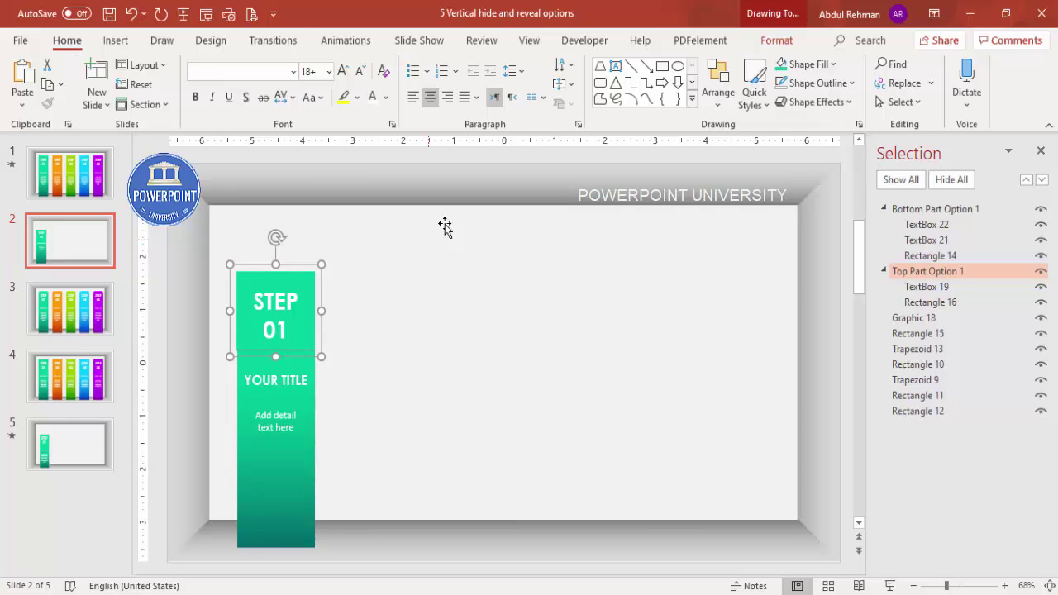
click(373, 204)
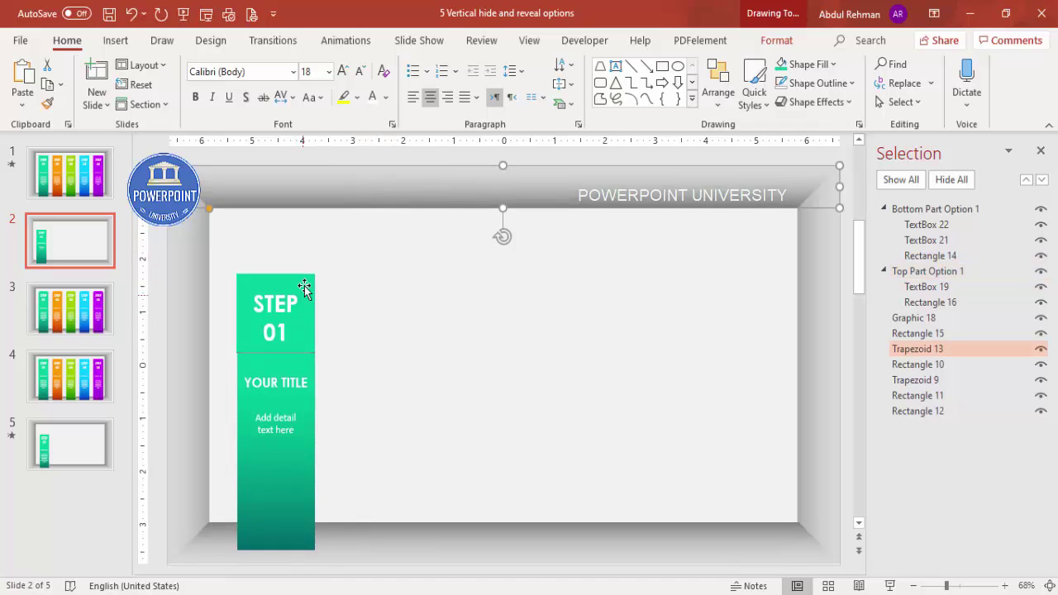
click(300, 313)
key(Down)
key(Right)
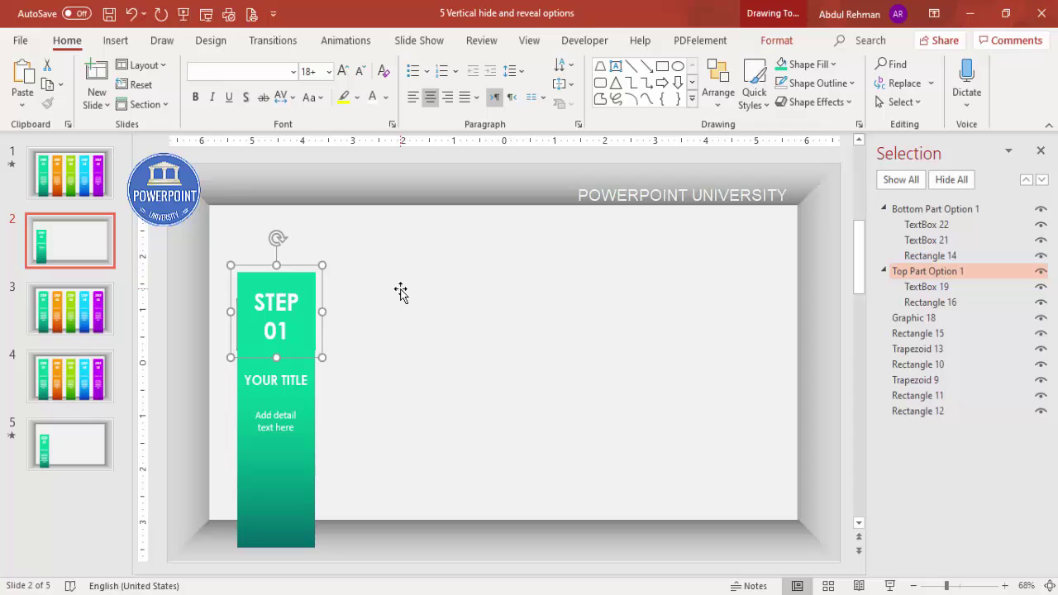
key(Left)
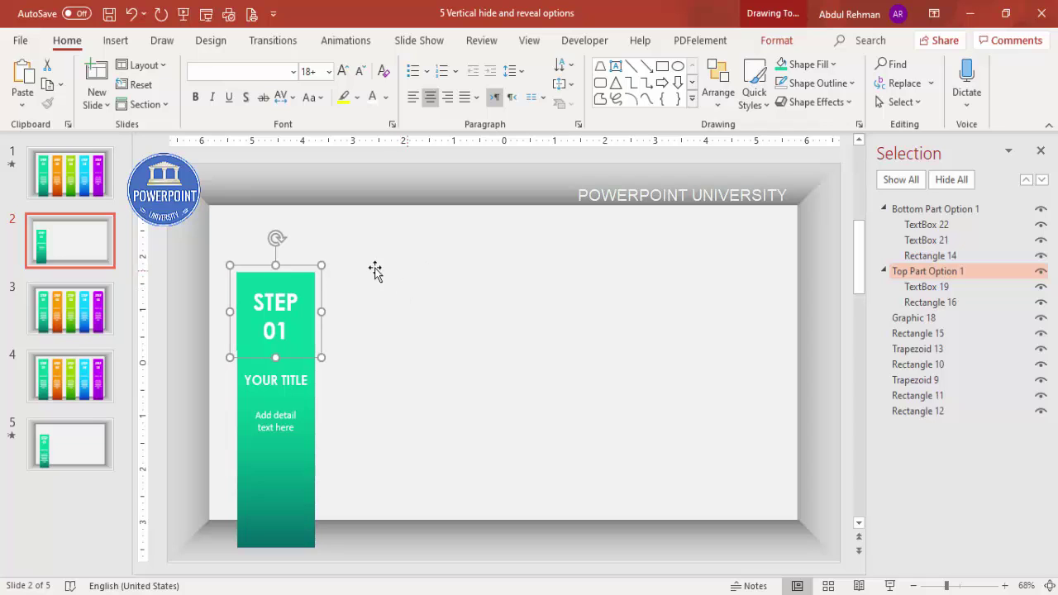
click(249, 286)
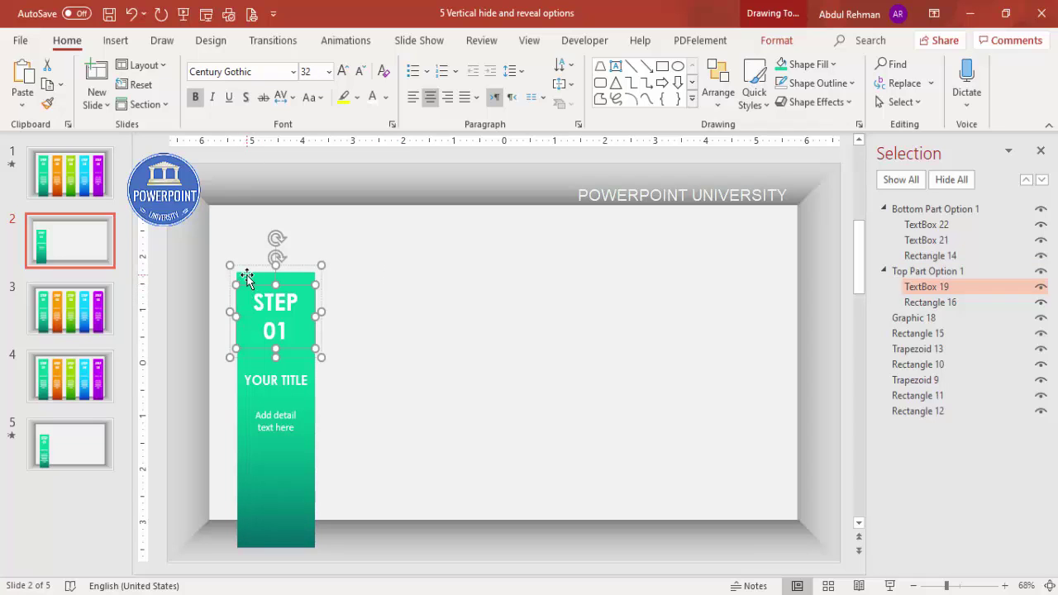
click(246, 277)
drag(235, 312, 237, 259)
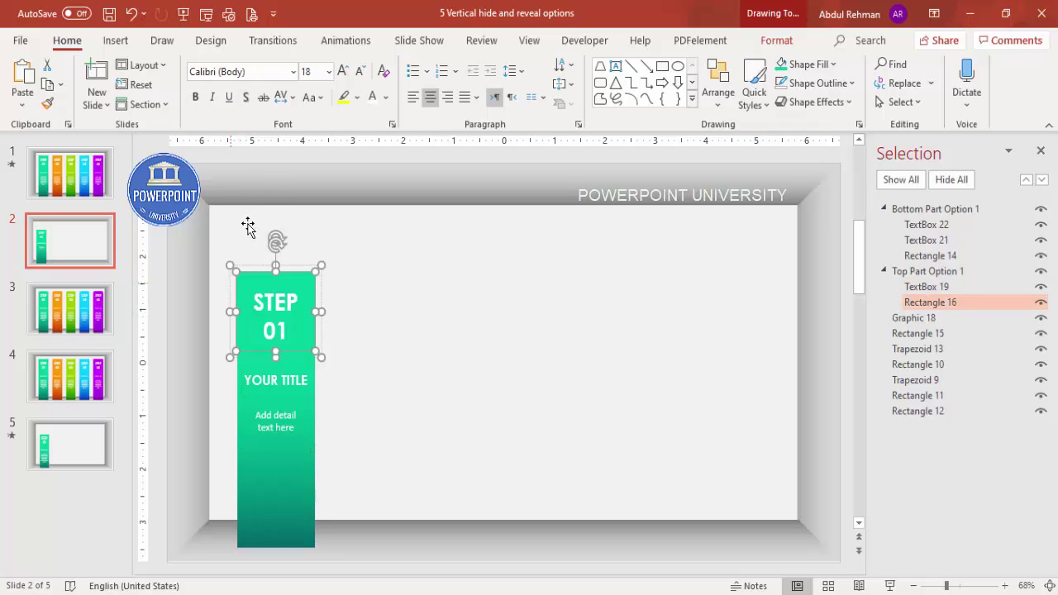
click(261, 173)
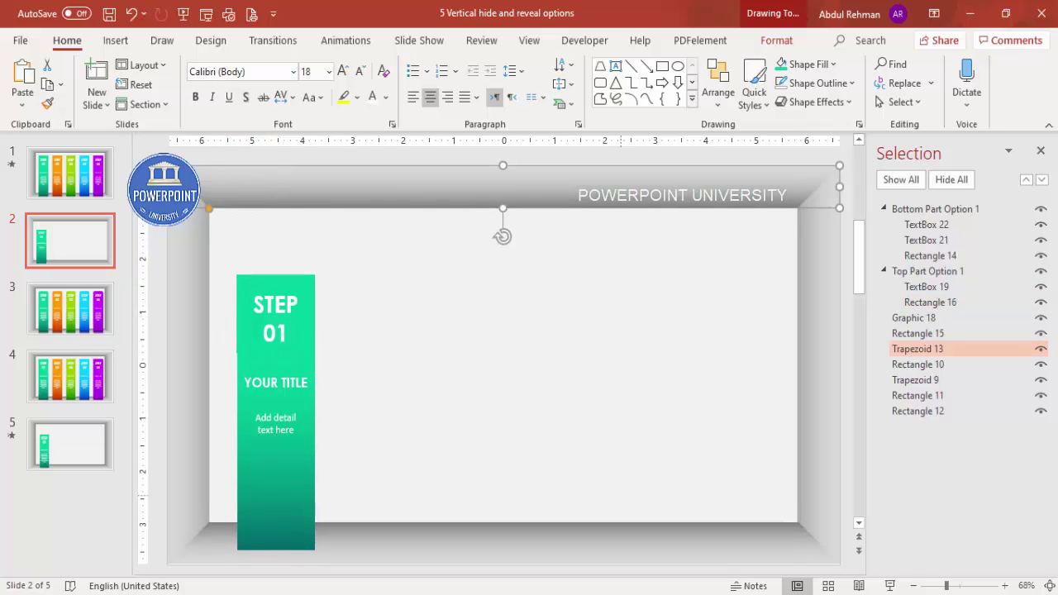
click(968, 584)
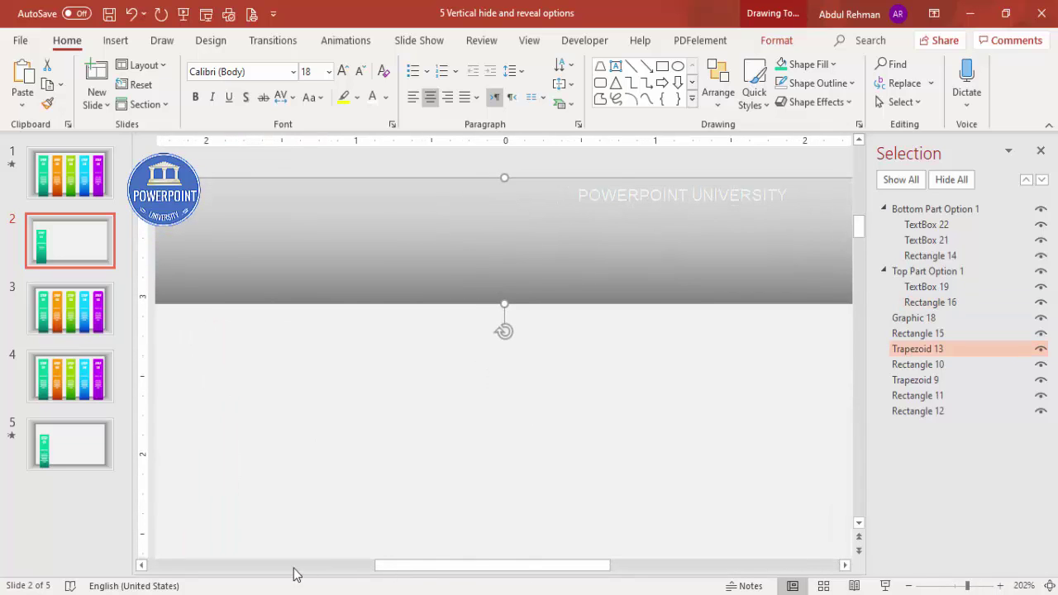
Step: Bring the slide's top-left into view and try resizing Rectangle 15's width
click(298, 572)
scroll(385, 466, down, 5)
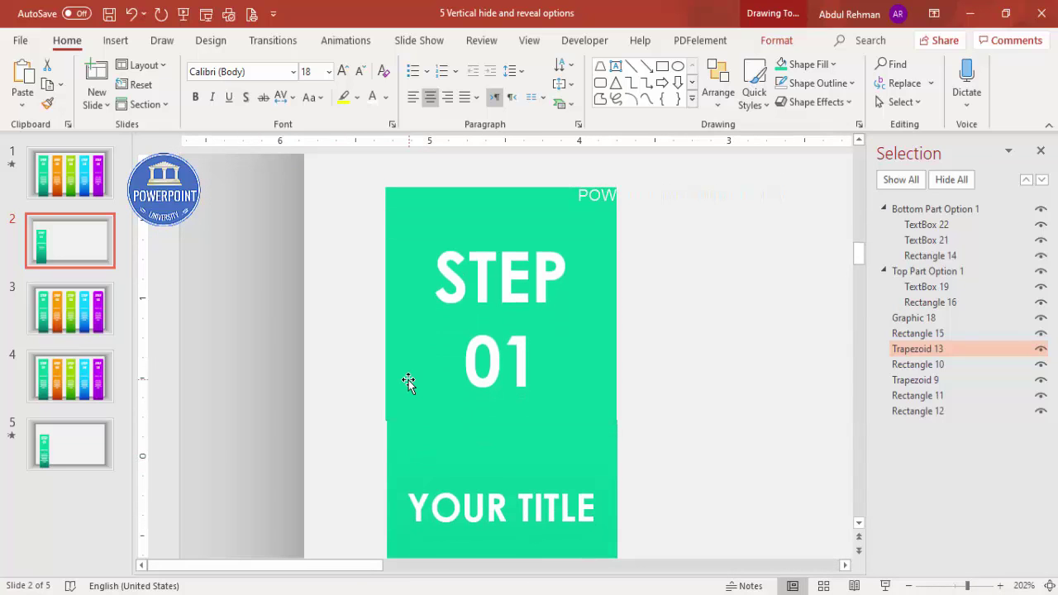
click(510, 190)
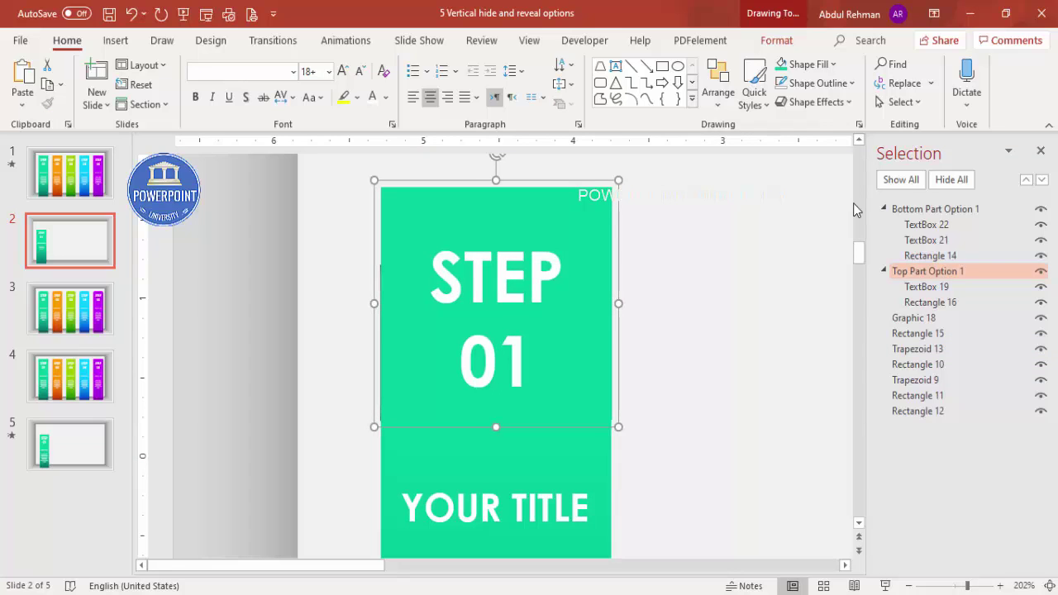
click(377, 277)
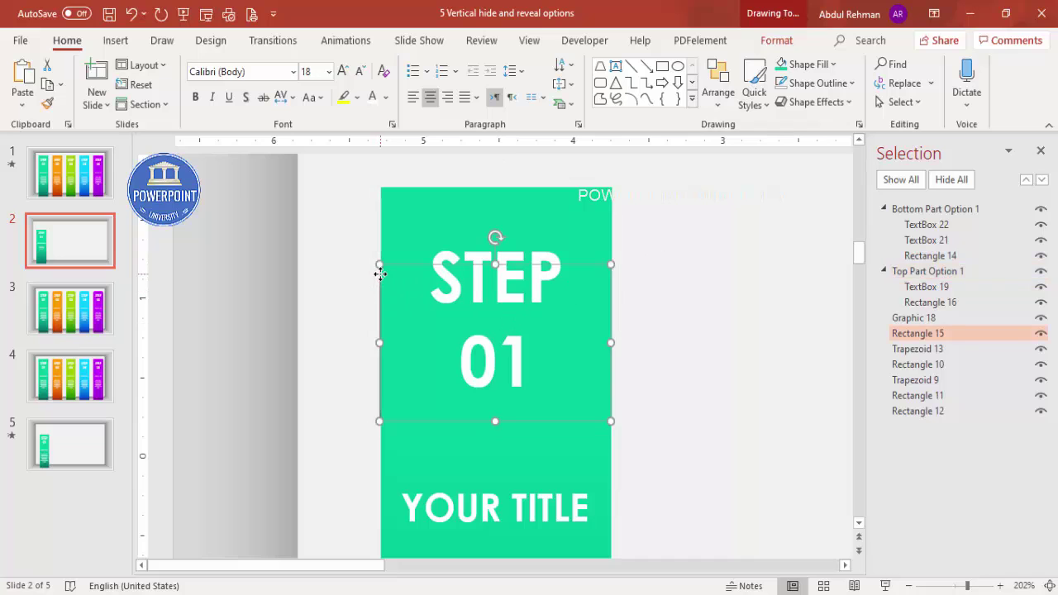
drag(378, 342, 382, 342)
drag(610, 342, 609, 343)
Step: Try widening Rectangle 16 in the top group, then fit the slide and deselect
click(673, 471)
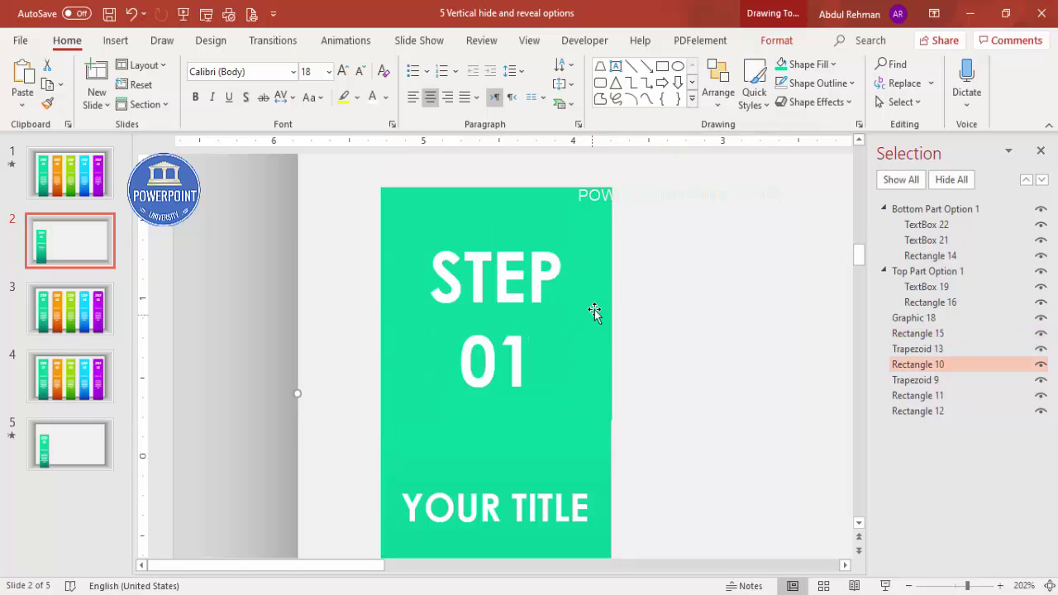
click(604, 198)
click(604, 207)
drag(610, 306, 611, 306)
click(592, 342)
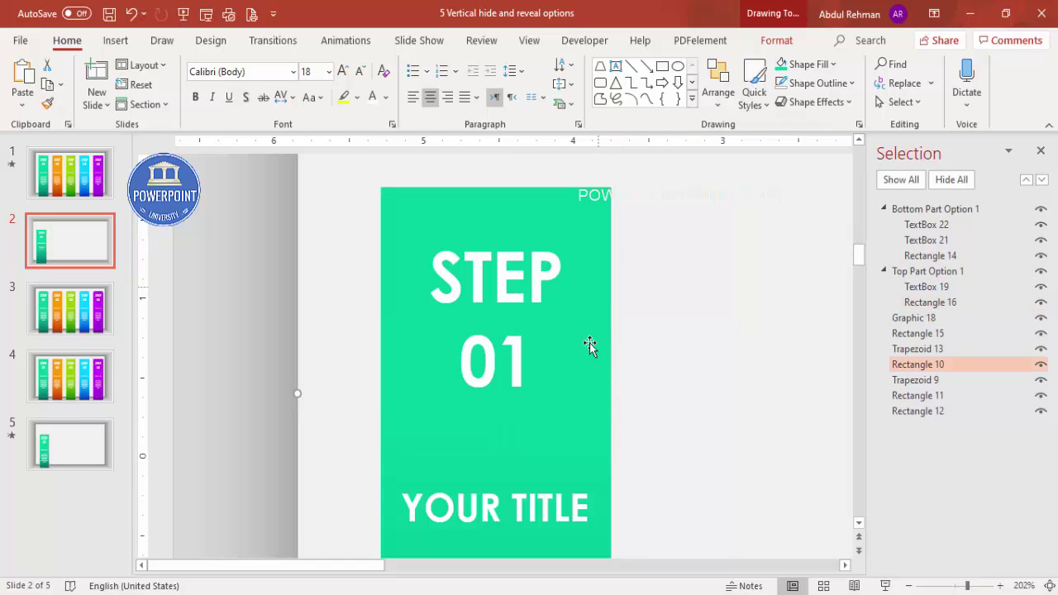
click(1049, 585)
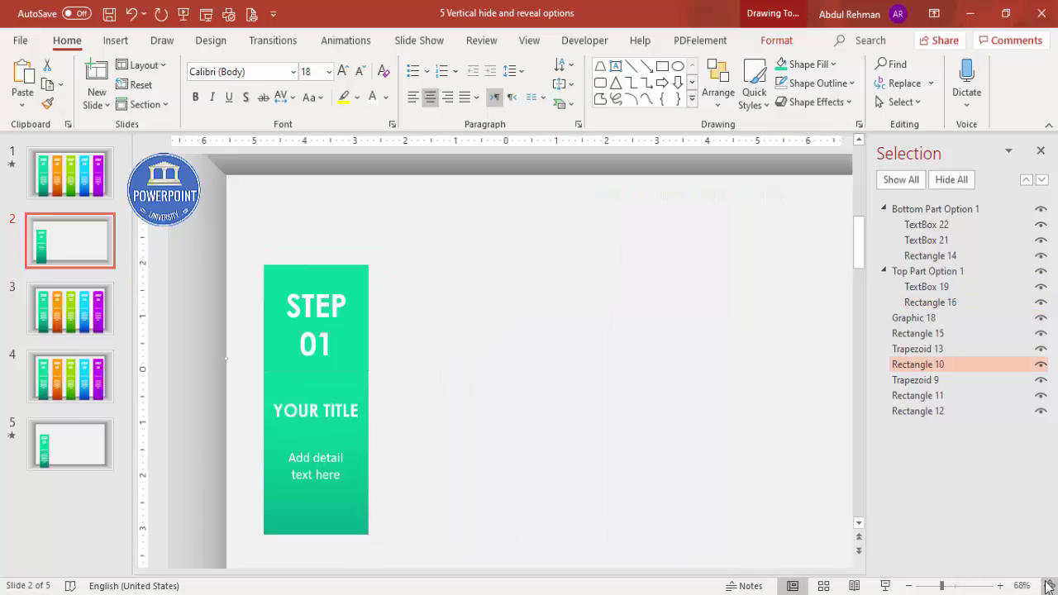
click(310, 166)
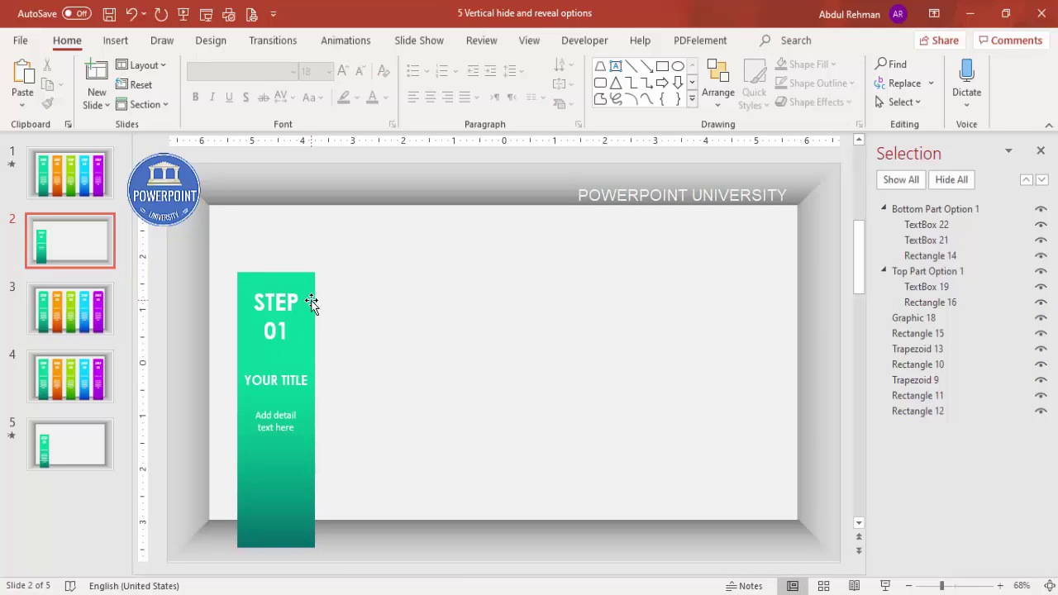
Step: With the Animation Pane open, give the STEP 01 top part an Up motion path
click(1040, 150)
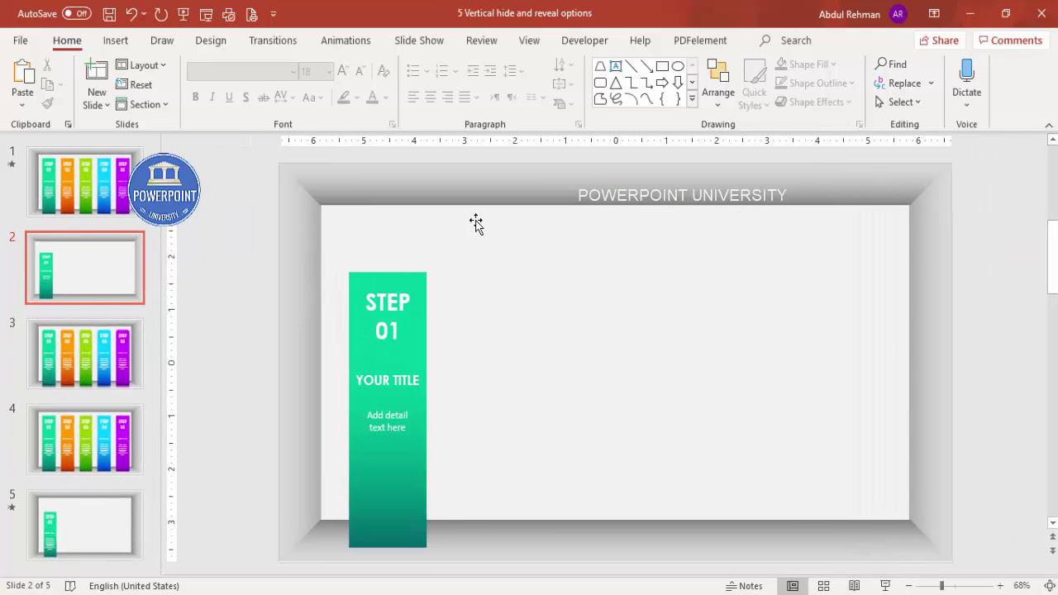
click(339, 43)
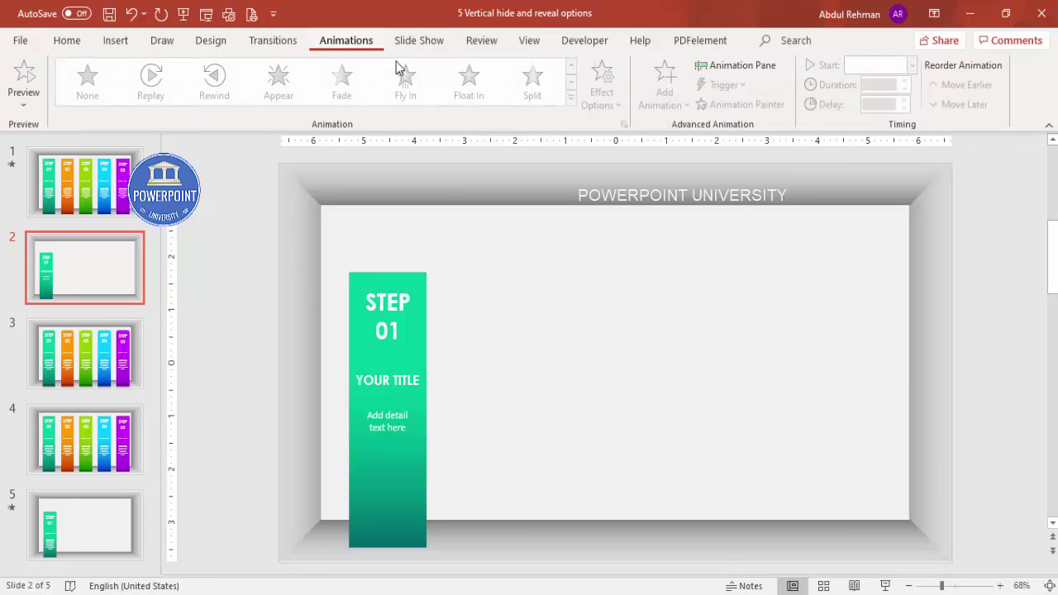
click(732, 70)
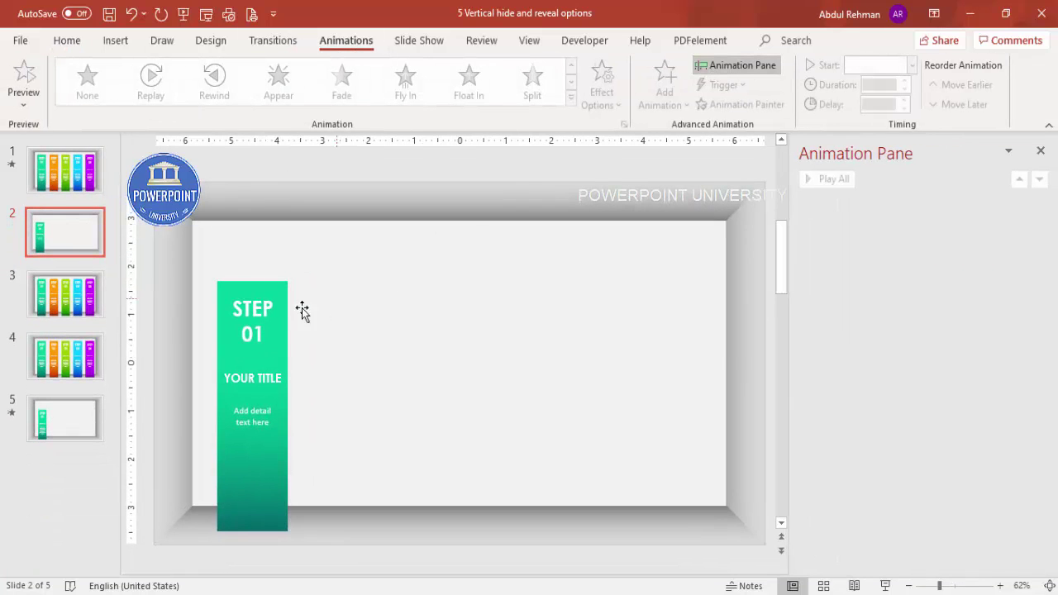
click(266, 286)
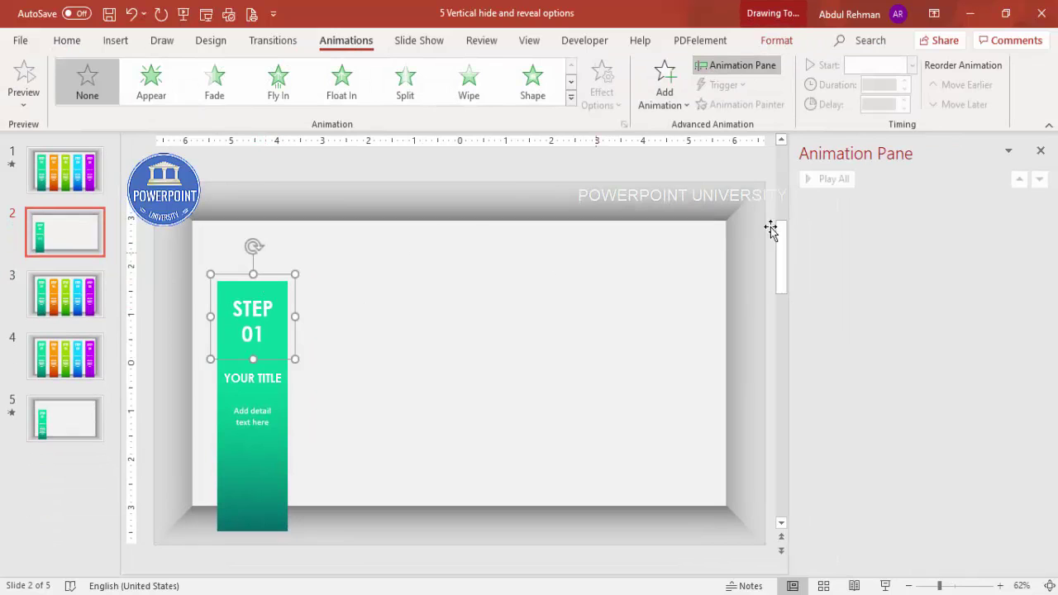
click(673, 101)
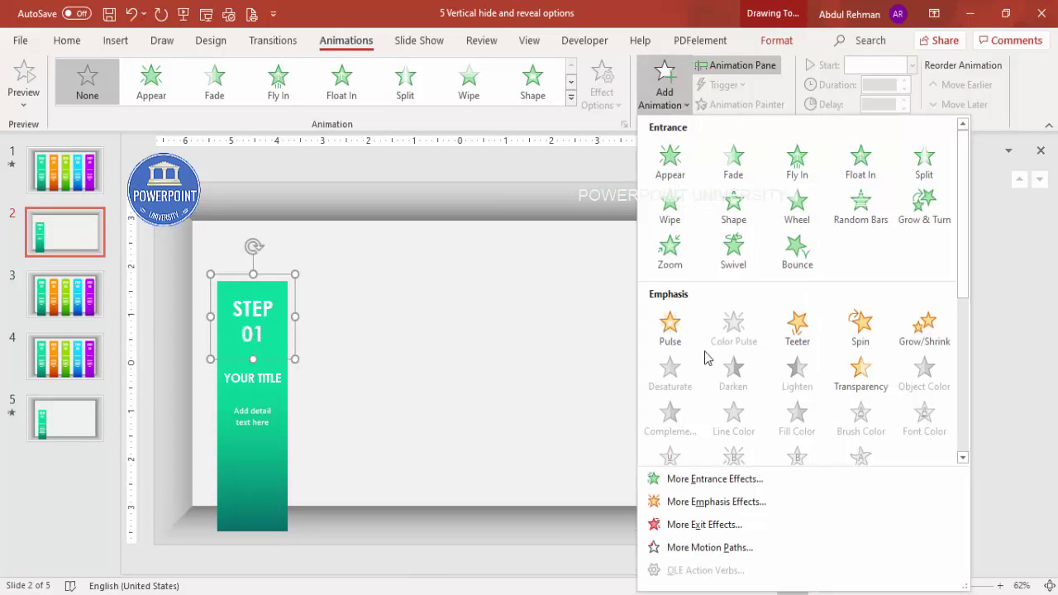
scroll(744, 453, down, 5)
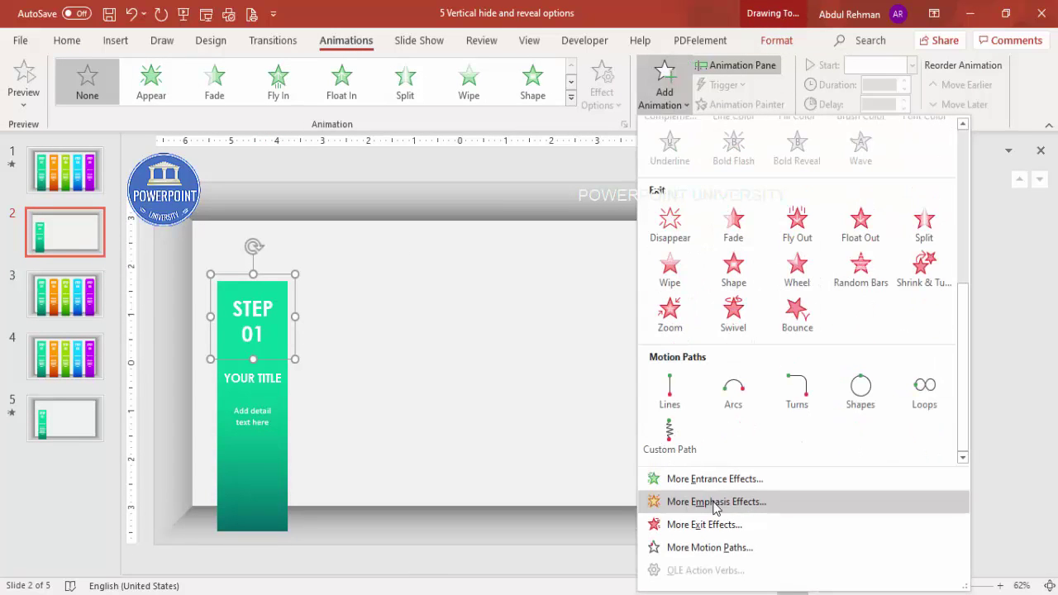
click(721, 547)
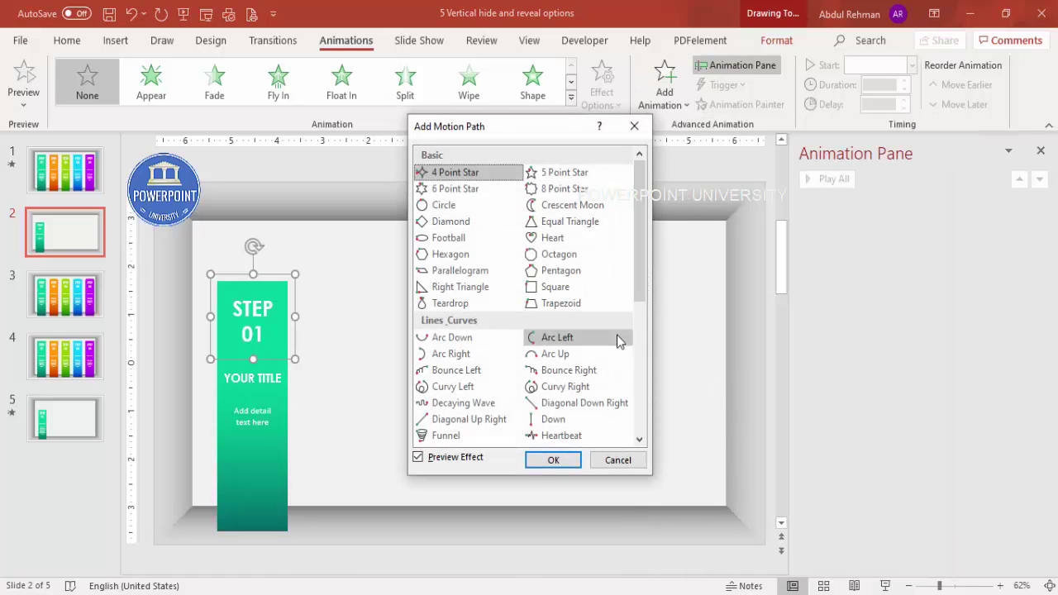
drag(637, 267, 641, 351)
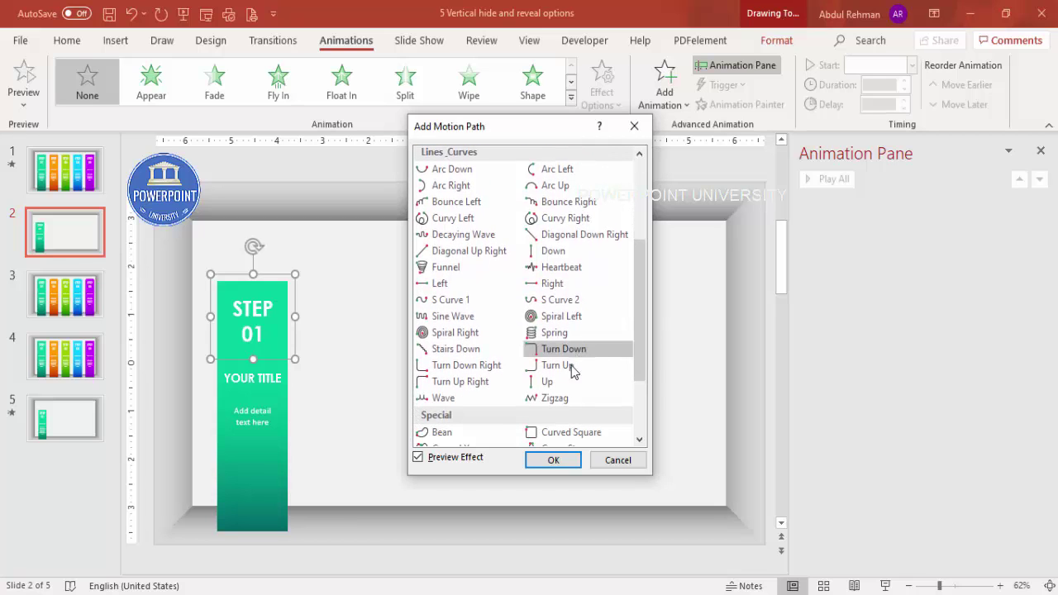
click(564, 383)
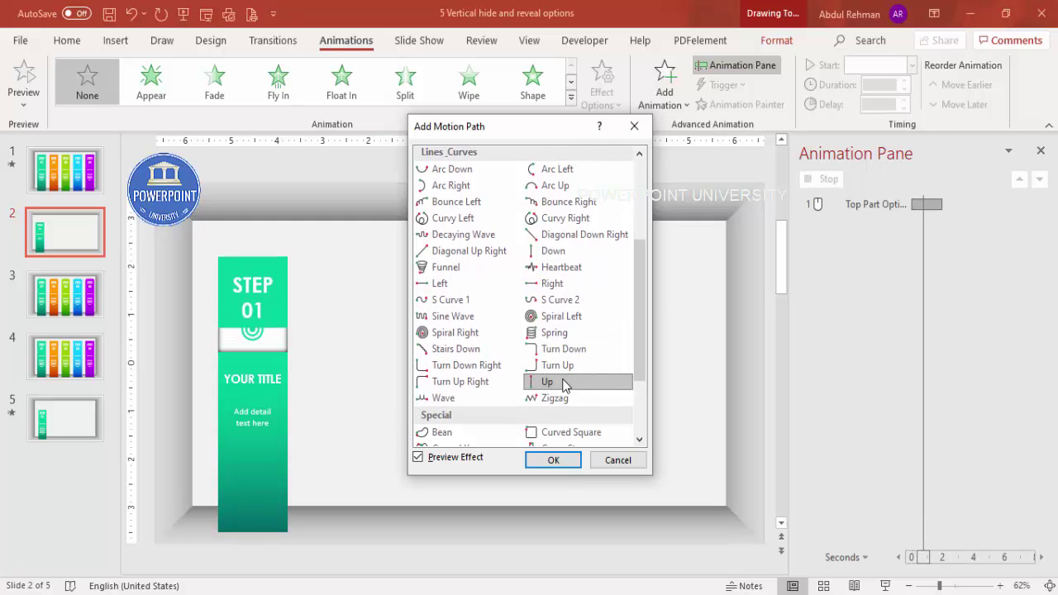
click(553, 459)
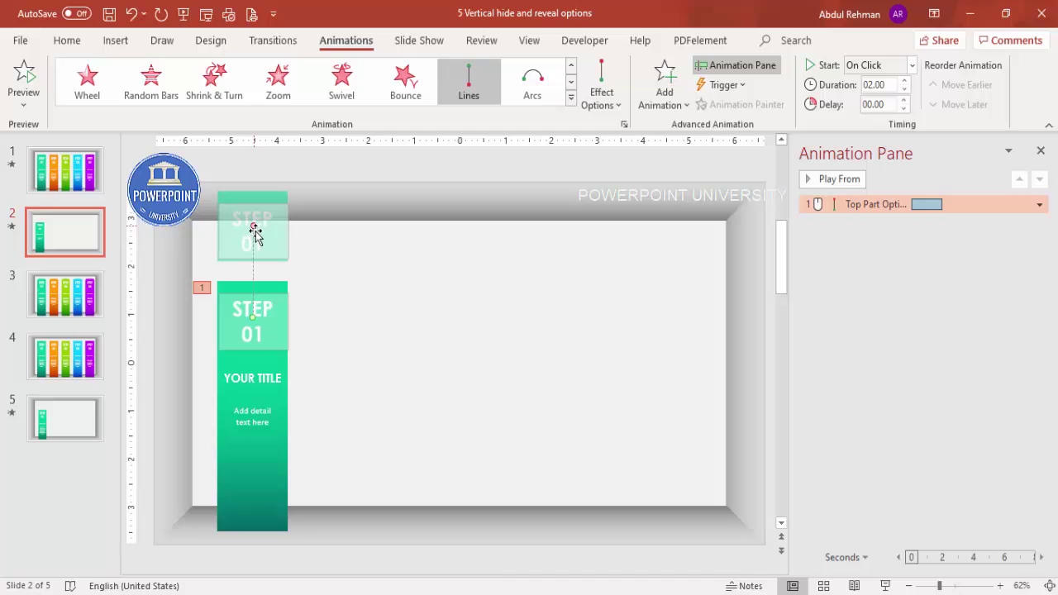
Step: Shorten the Up path; set 0 sec smooth start/end, 1 sec bounce end, 1 second duration
drag(254, 225, 252, 238)
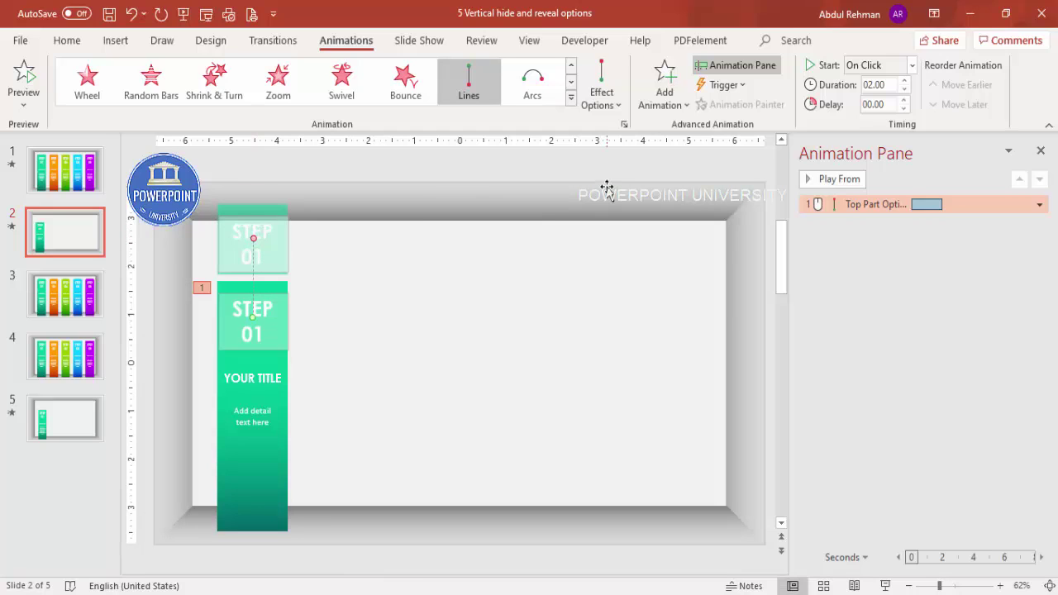
double_click(855, 203)
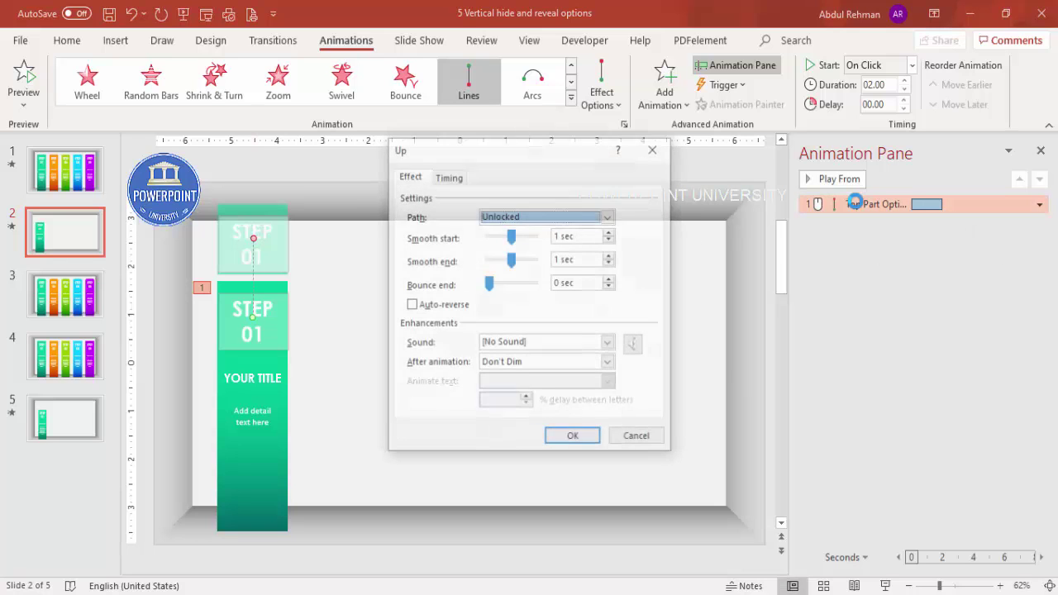
drag(491, 285, 511, 285)
drag(514, 240, 473, 246)
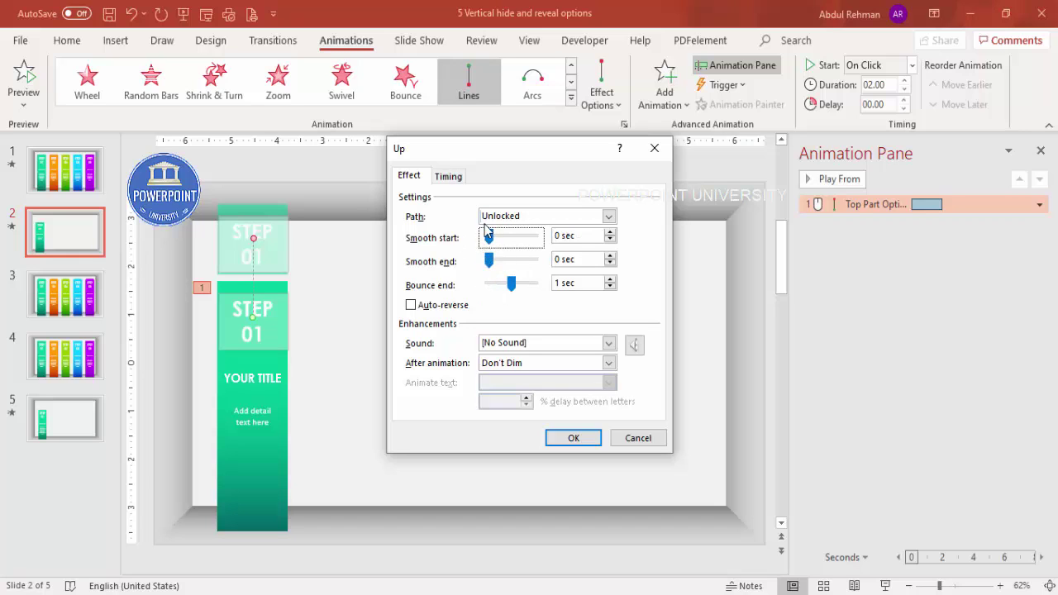
click(448, 176)
click(570, 238)
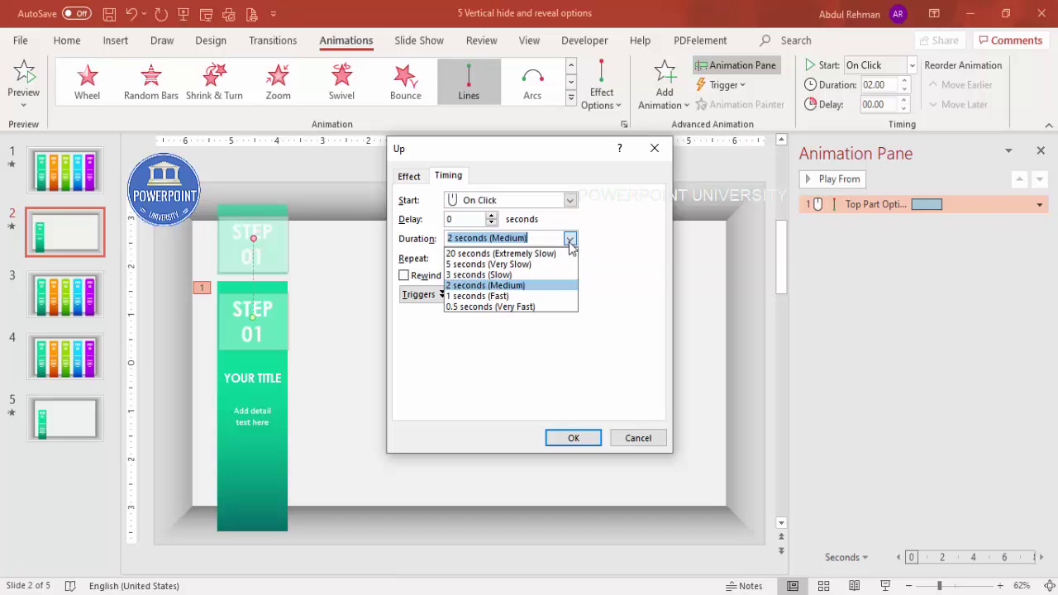
click(527, 297)
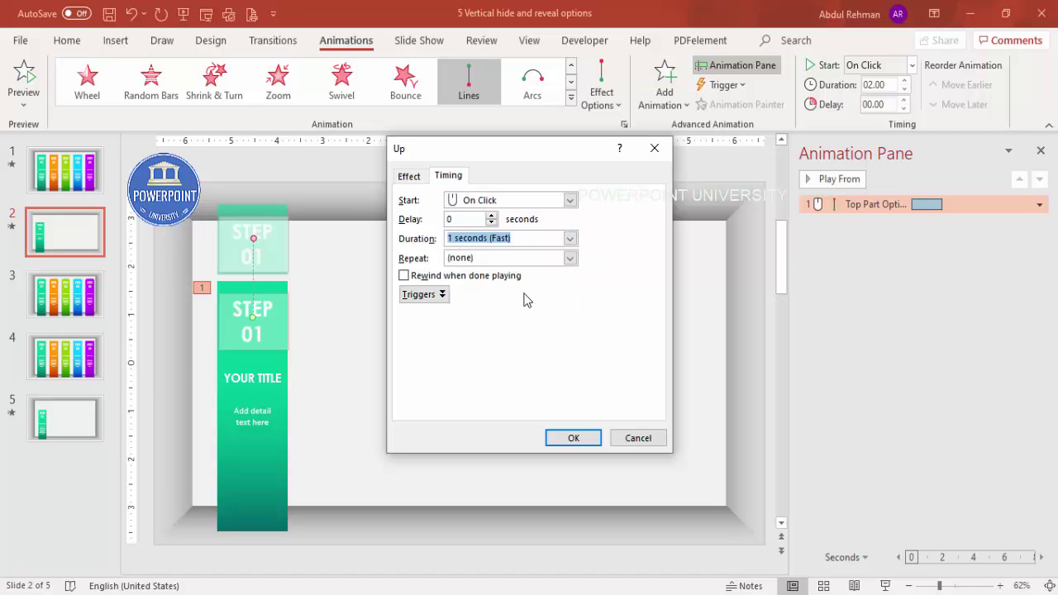
click(573, 438)
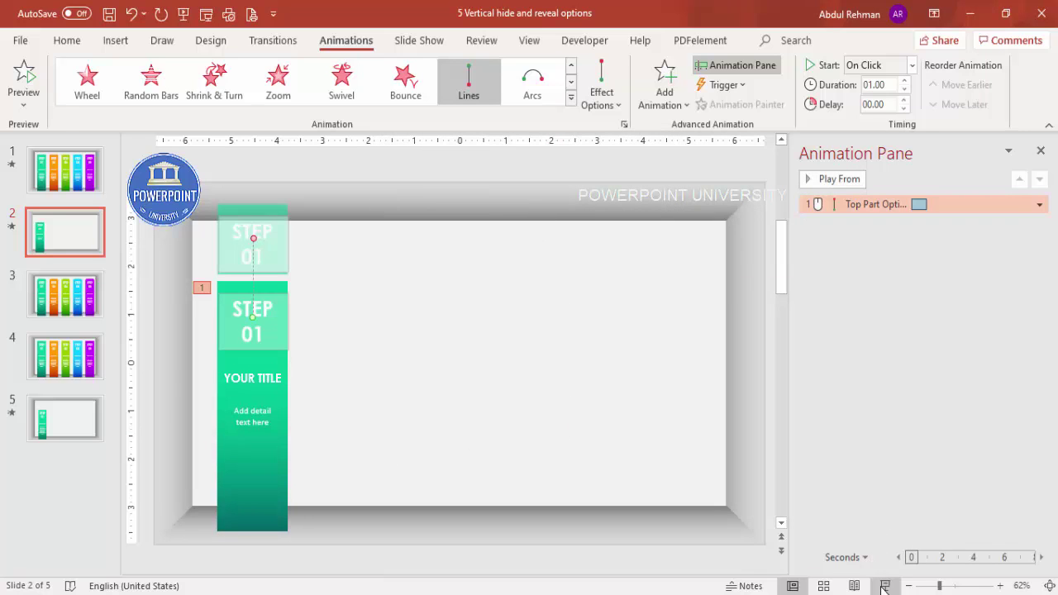
Step: Test in slide show, lower the Up path's end point further, and preview all animations
click(885, 585)
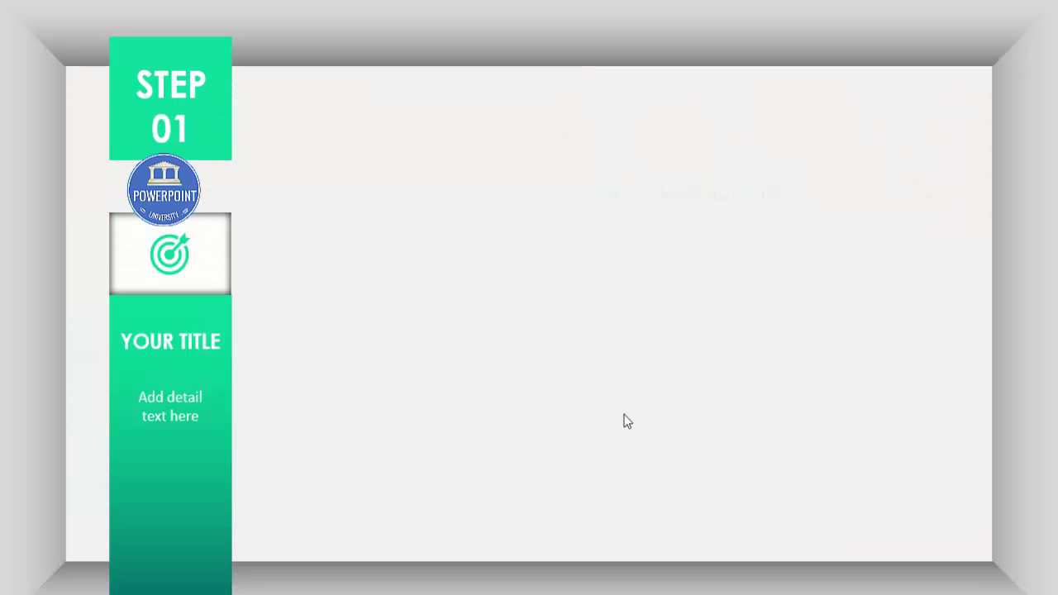
key(Escape)
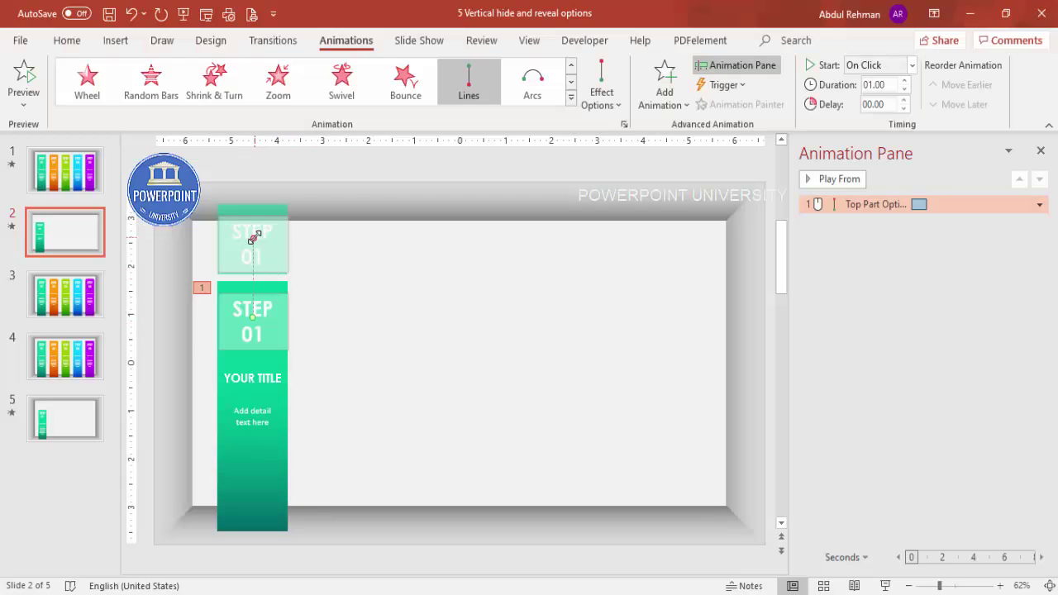
drag(253, 237, 254, 265)
click(831, 184)
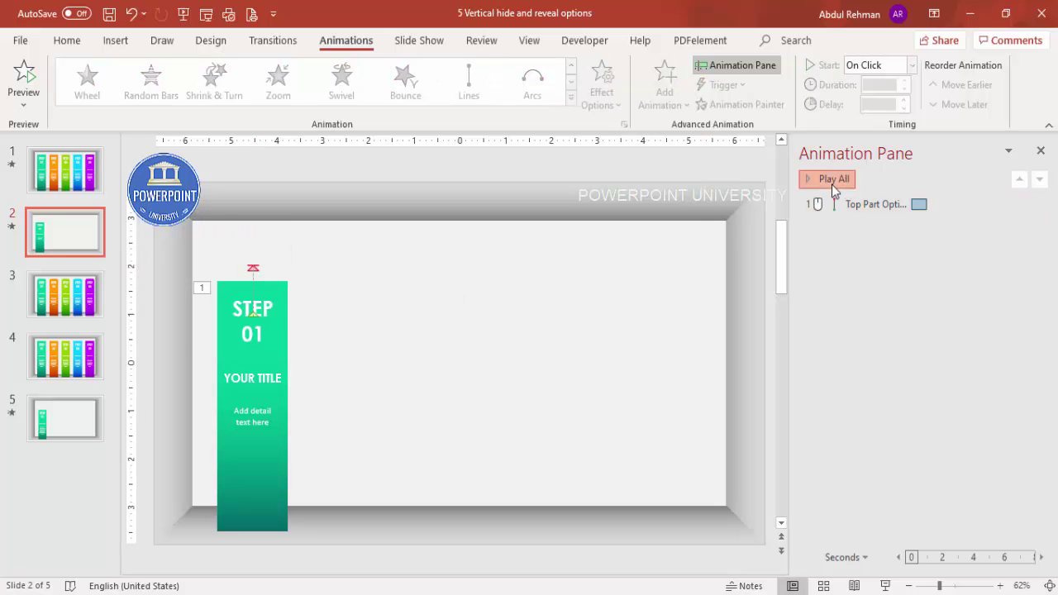
Step: Move the STEP 01 top part aside, then stretch the target icon upward and raise it slightly
click(283, 278)
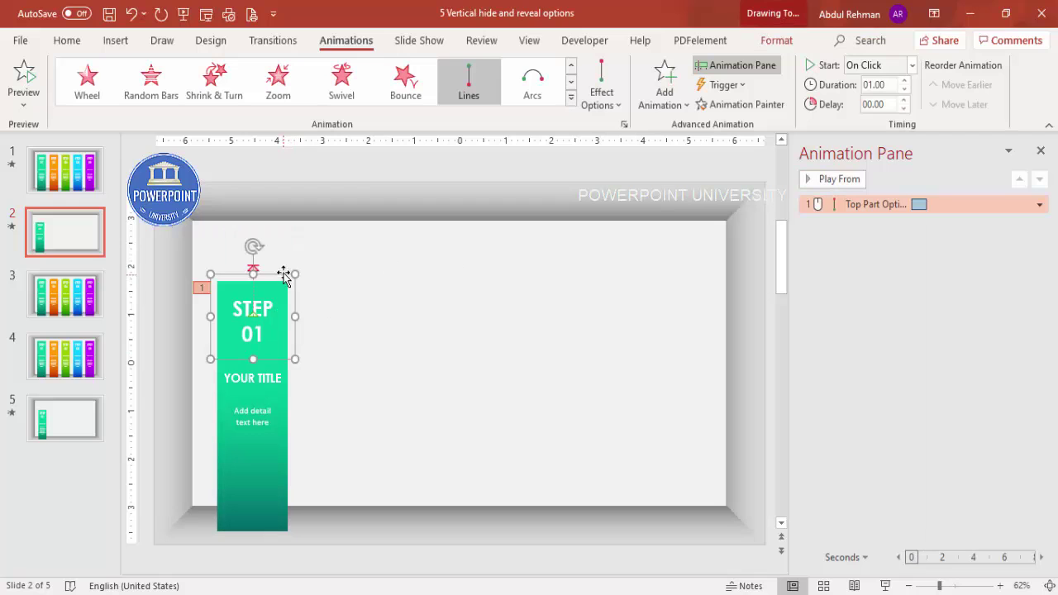
drag(283, 278, 416, 276)
click(259, 308)
mouse_move(252, 305)
mouse_down()
mouse_move(258, 281)
mouse_move(259, 293)
mouse_up()
drag(252, 328, 254, 283)
click(276, 299)
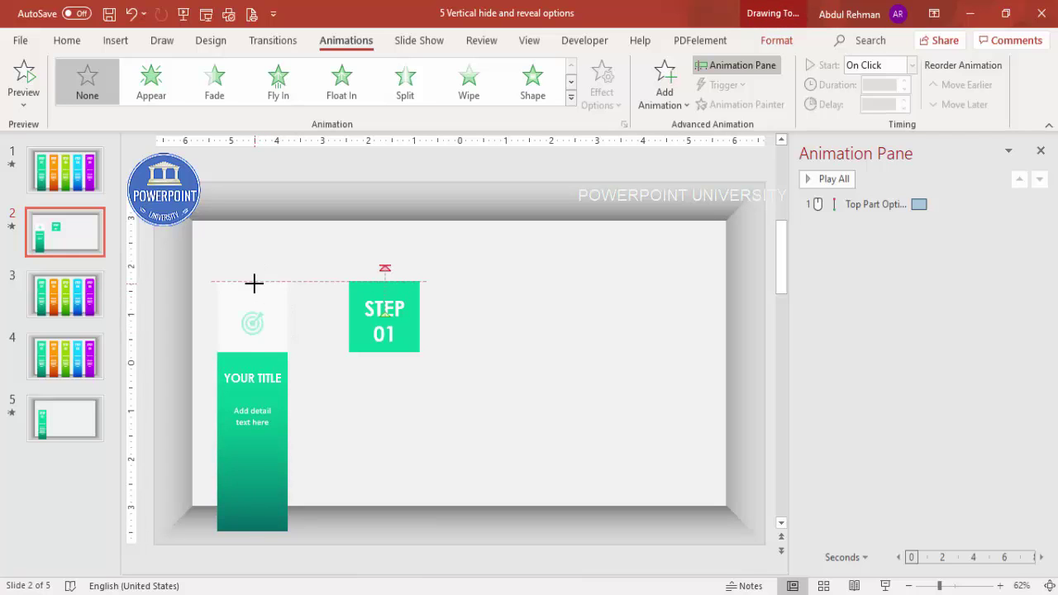
Step: Return the STEP 01 top part over the icon panel and preview the reveal animation
click(408, 290)
drag(408, 290, 274, 288)
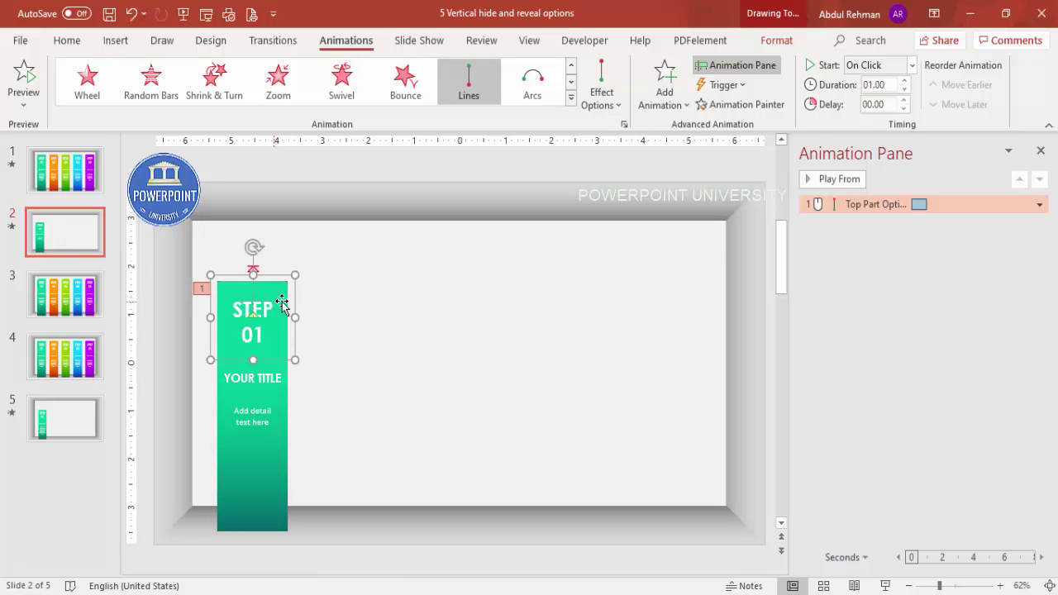
click(707, 234)
click(819, 178)
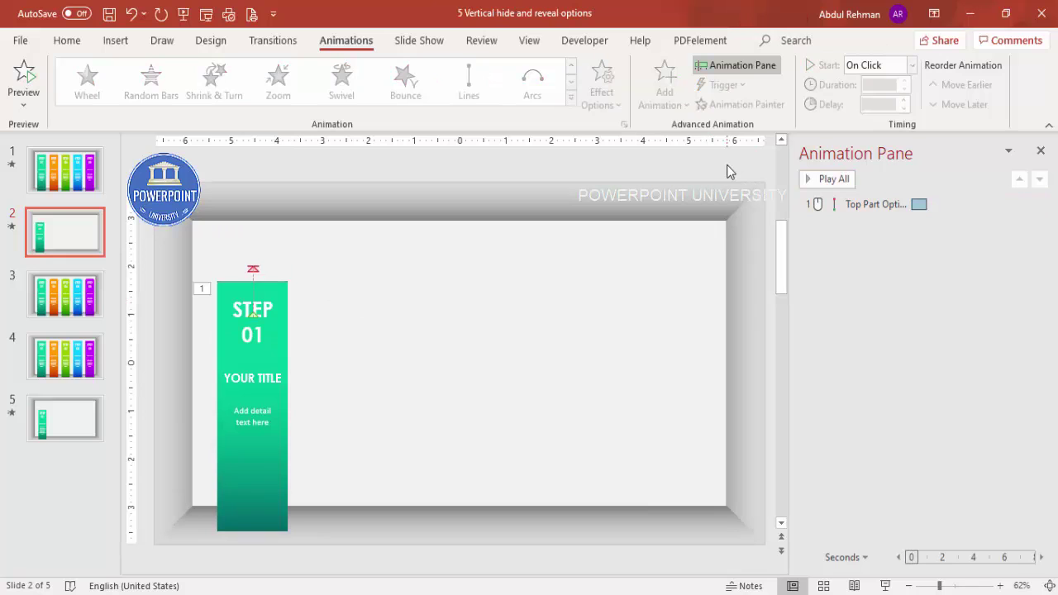
click(836, 179)
Step: Extend the STEP 01 top part's upper edge and preview the icon reveal again
click(266, 290)
drag(251, 283, 249, 260)
click(376, 180)
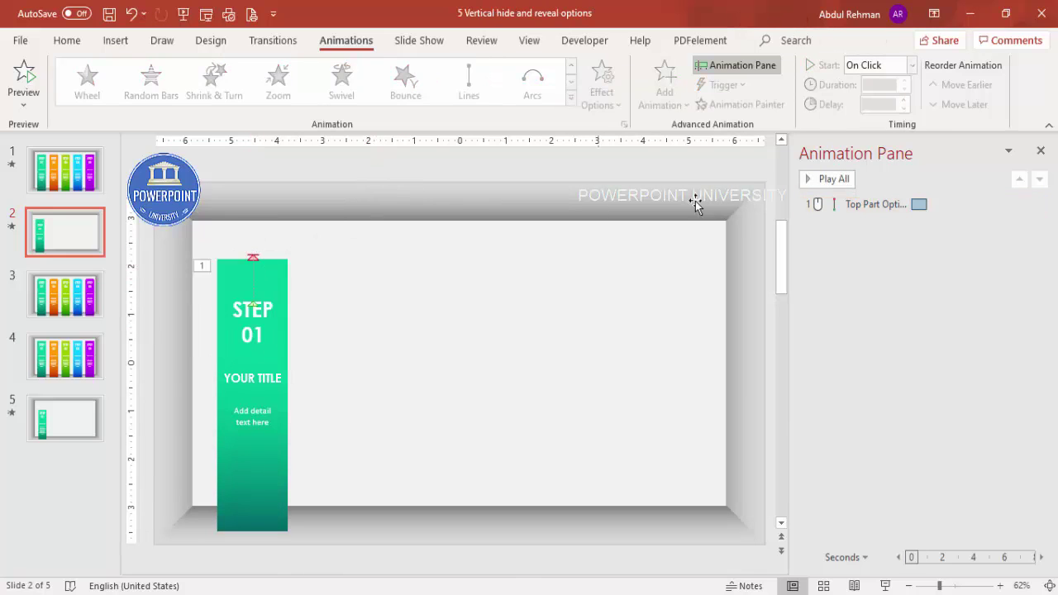
click(829, 178)
click(263, 465)
click(327, 261)
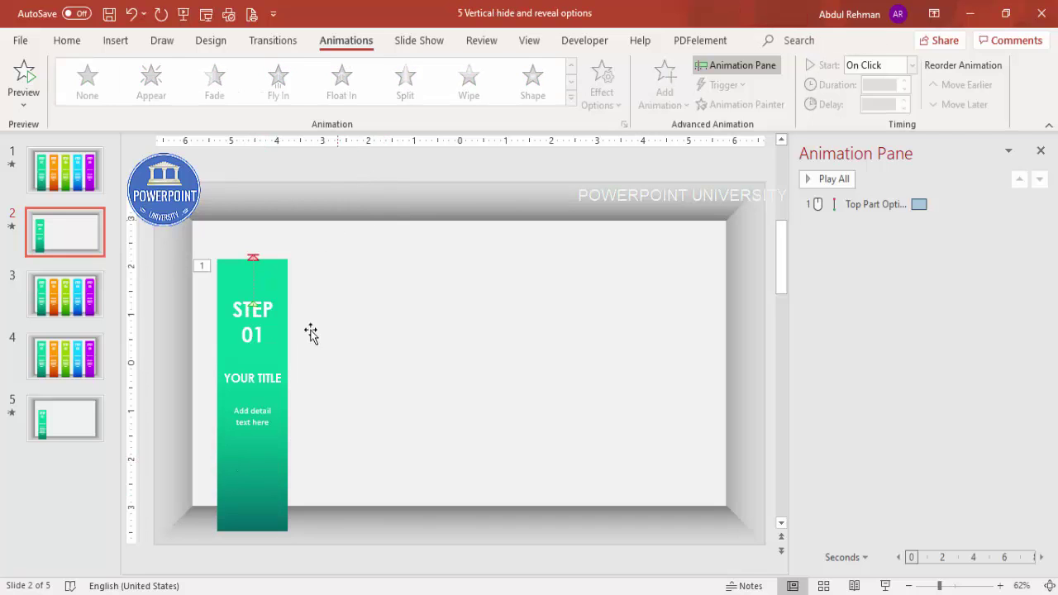